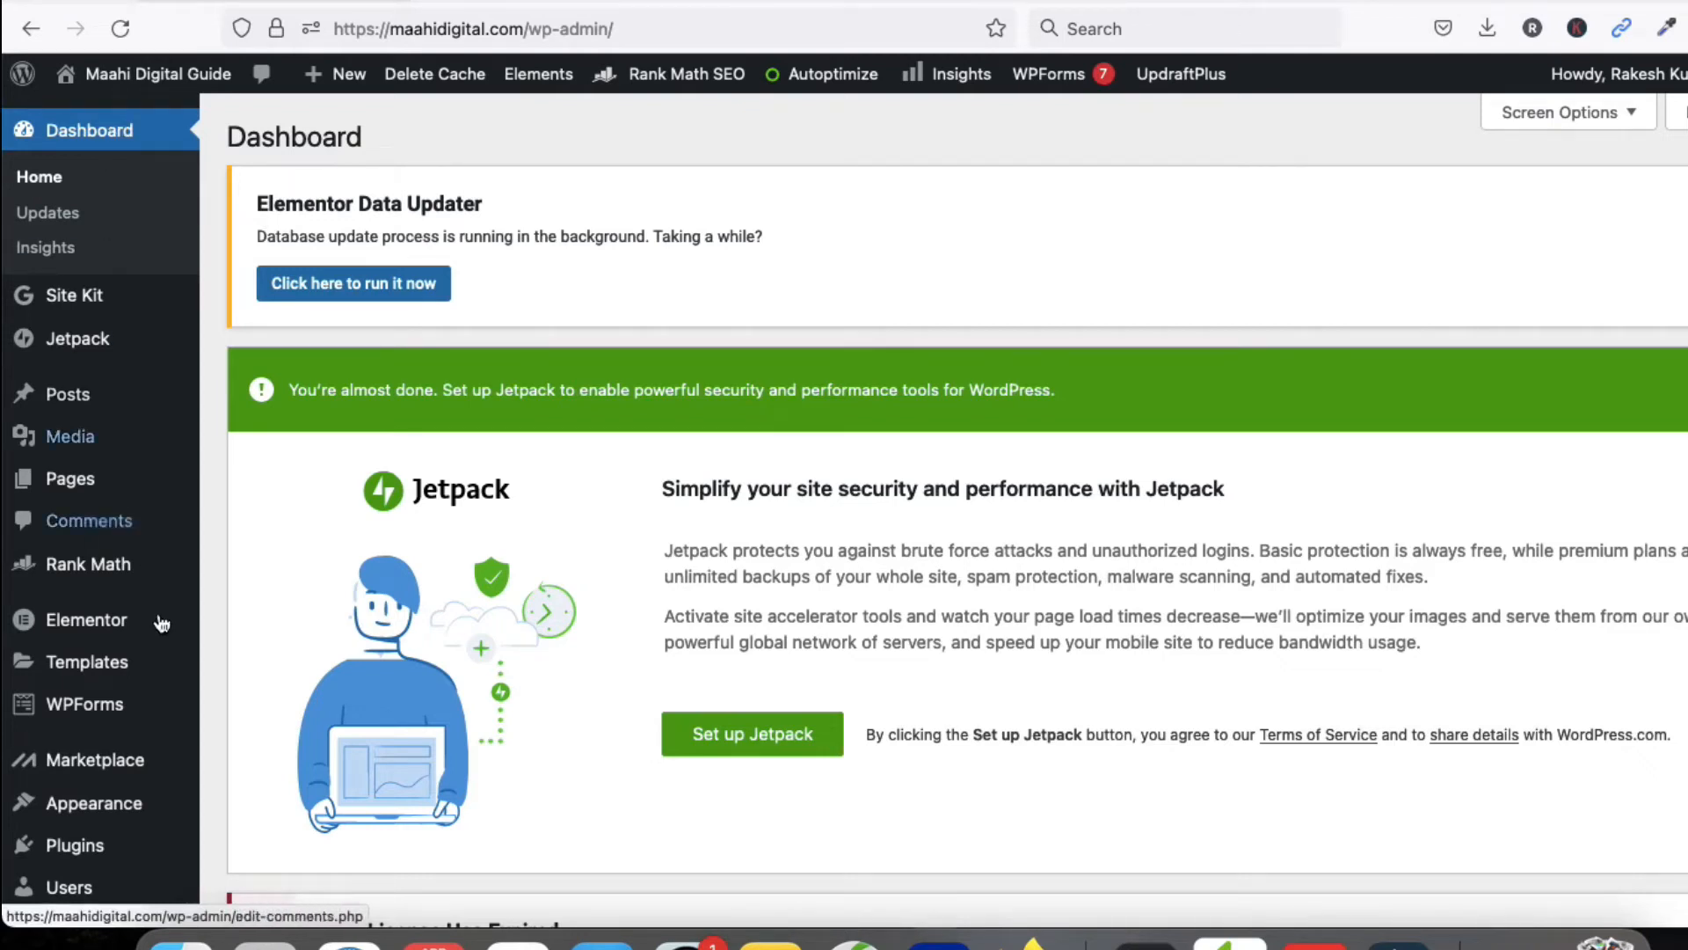
# Create a new Elementor template of type Header named "Test-Menu"
pyautogui.moveTo(104, 626)
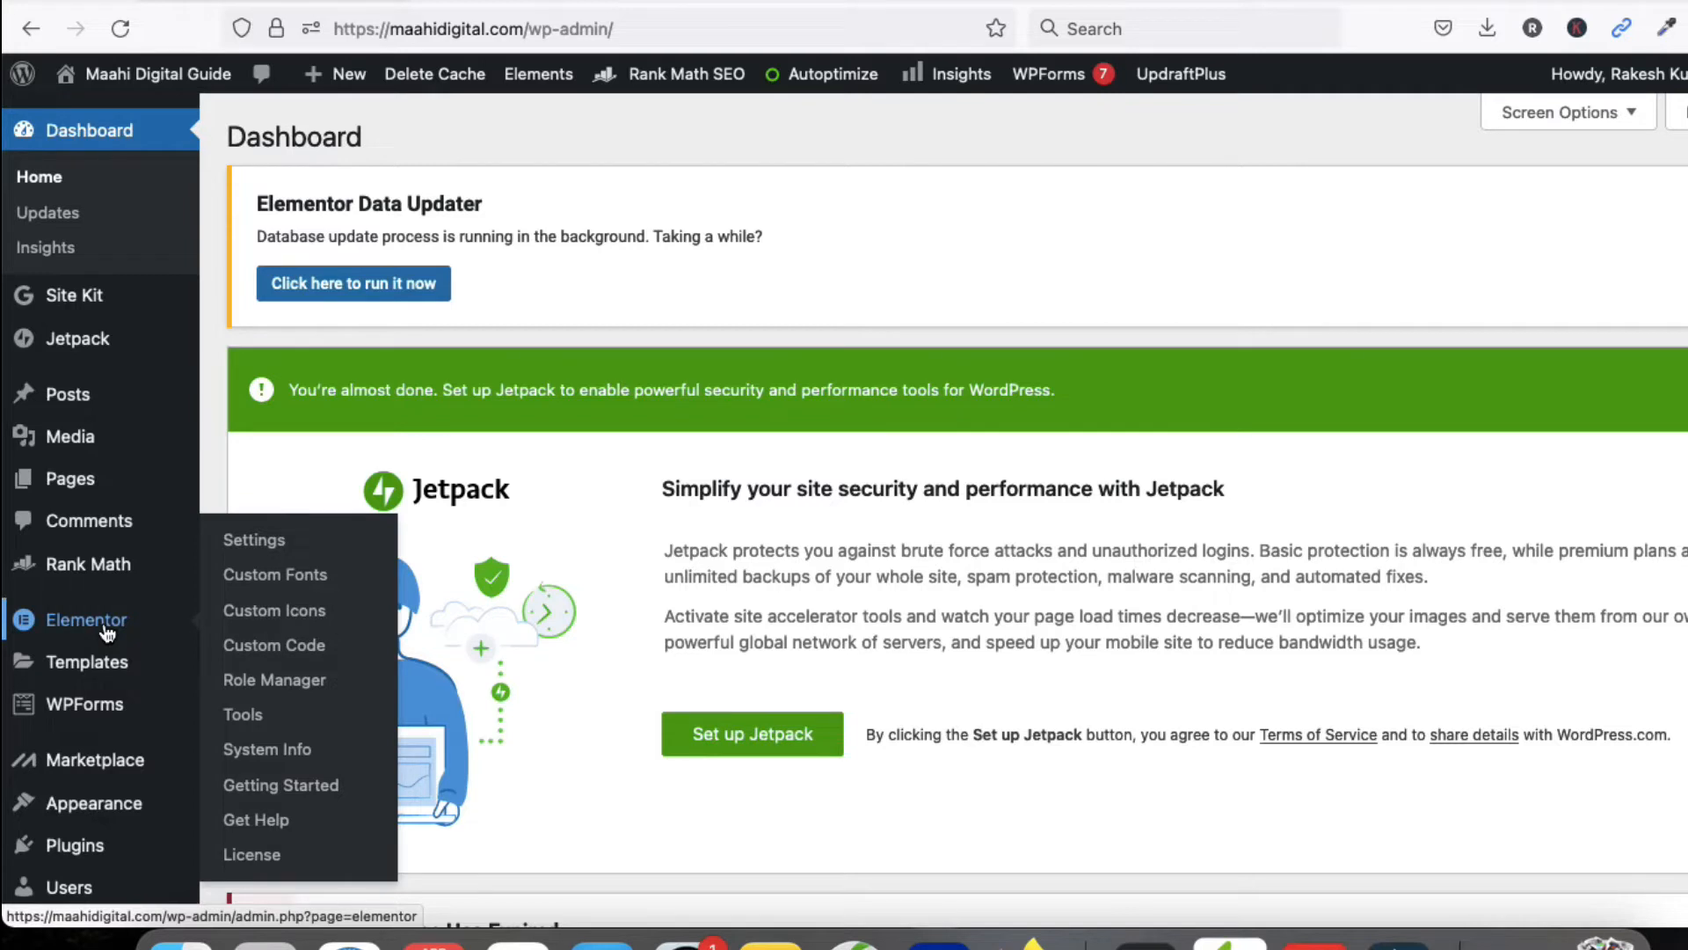
pyautogui.moveTo(107, 673)
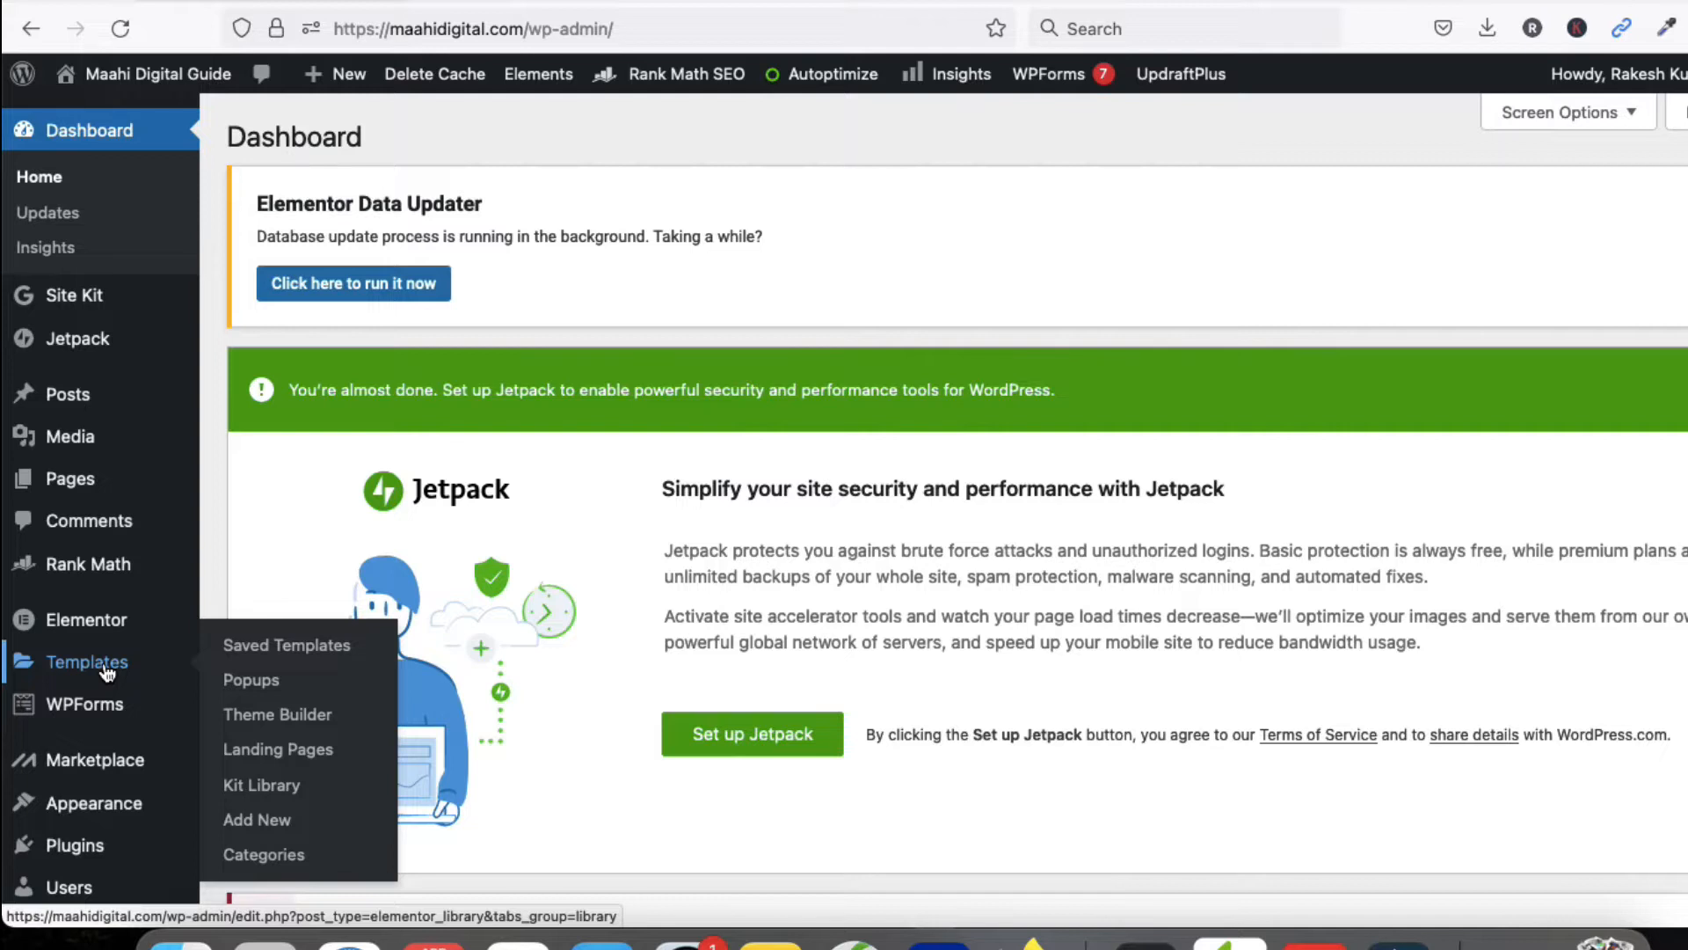
pyautogui.moveTo(320, 79)
pyautogui.click(239, 823)
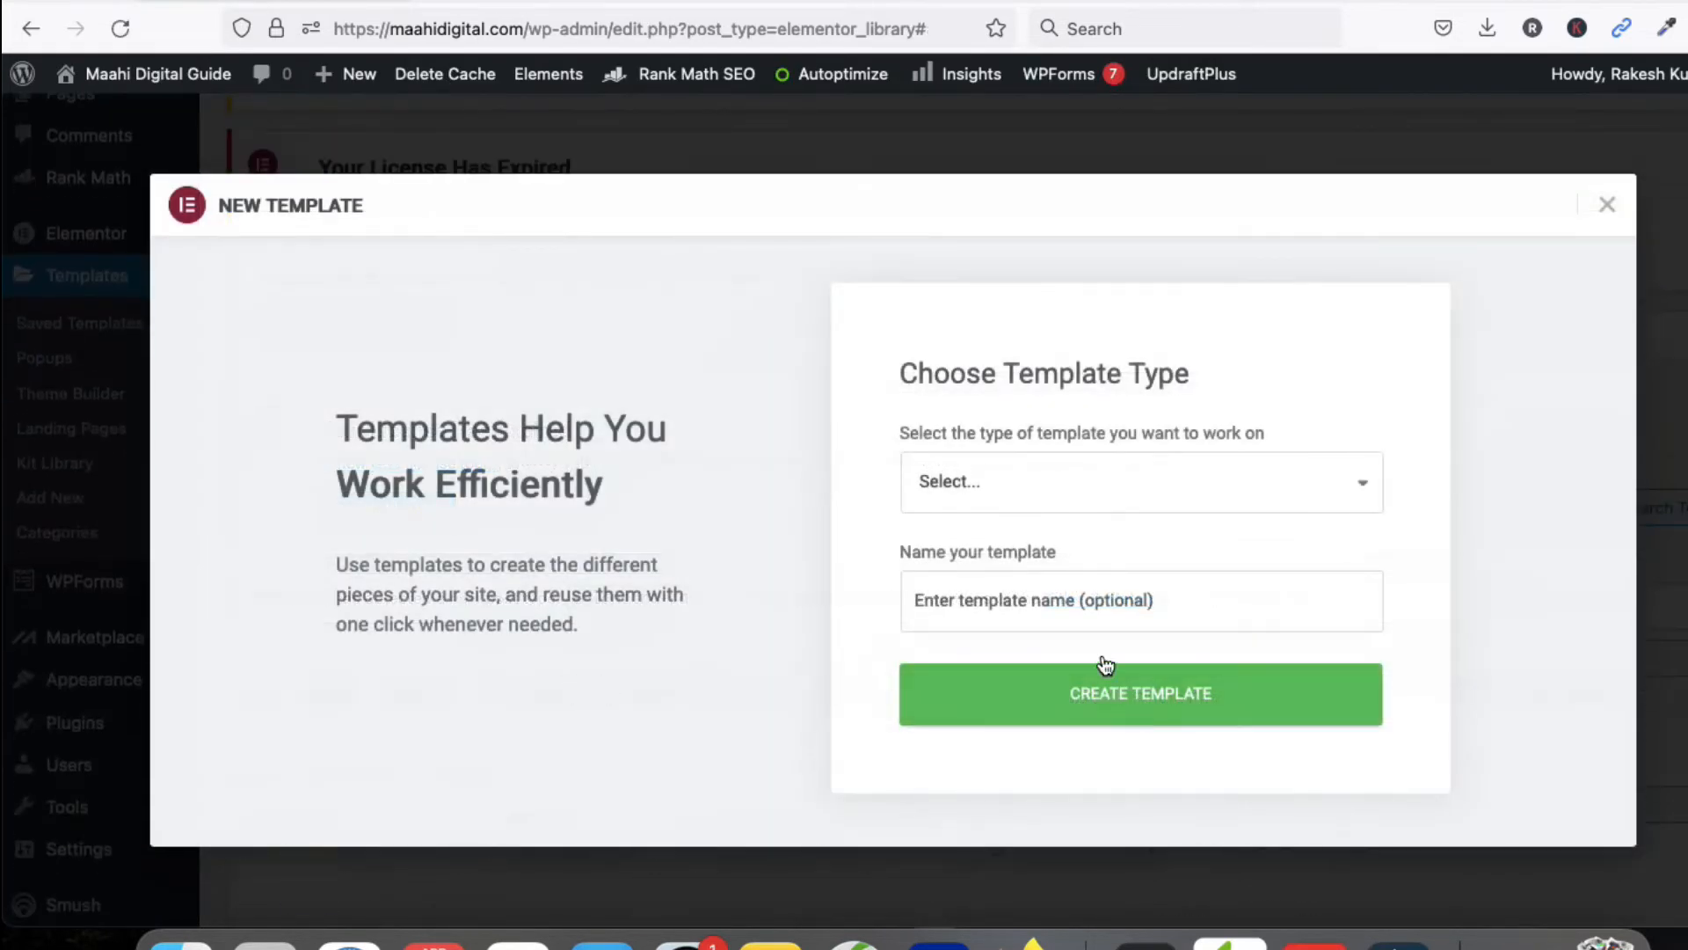
pyautogui.click(1048, 485)
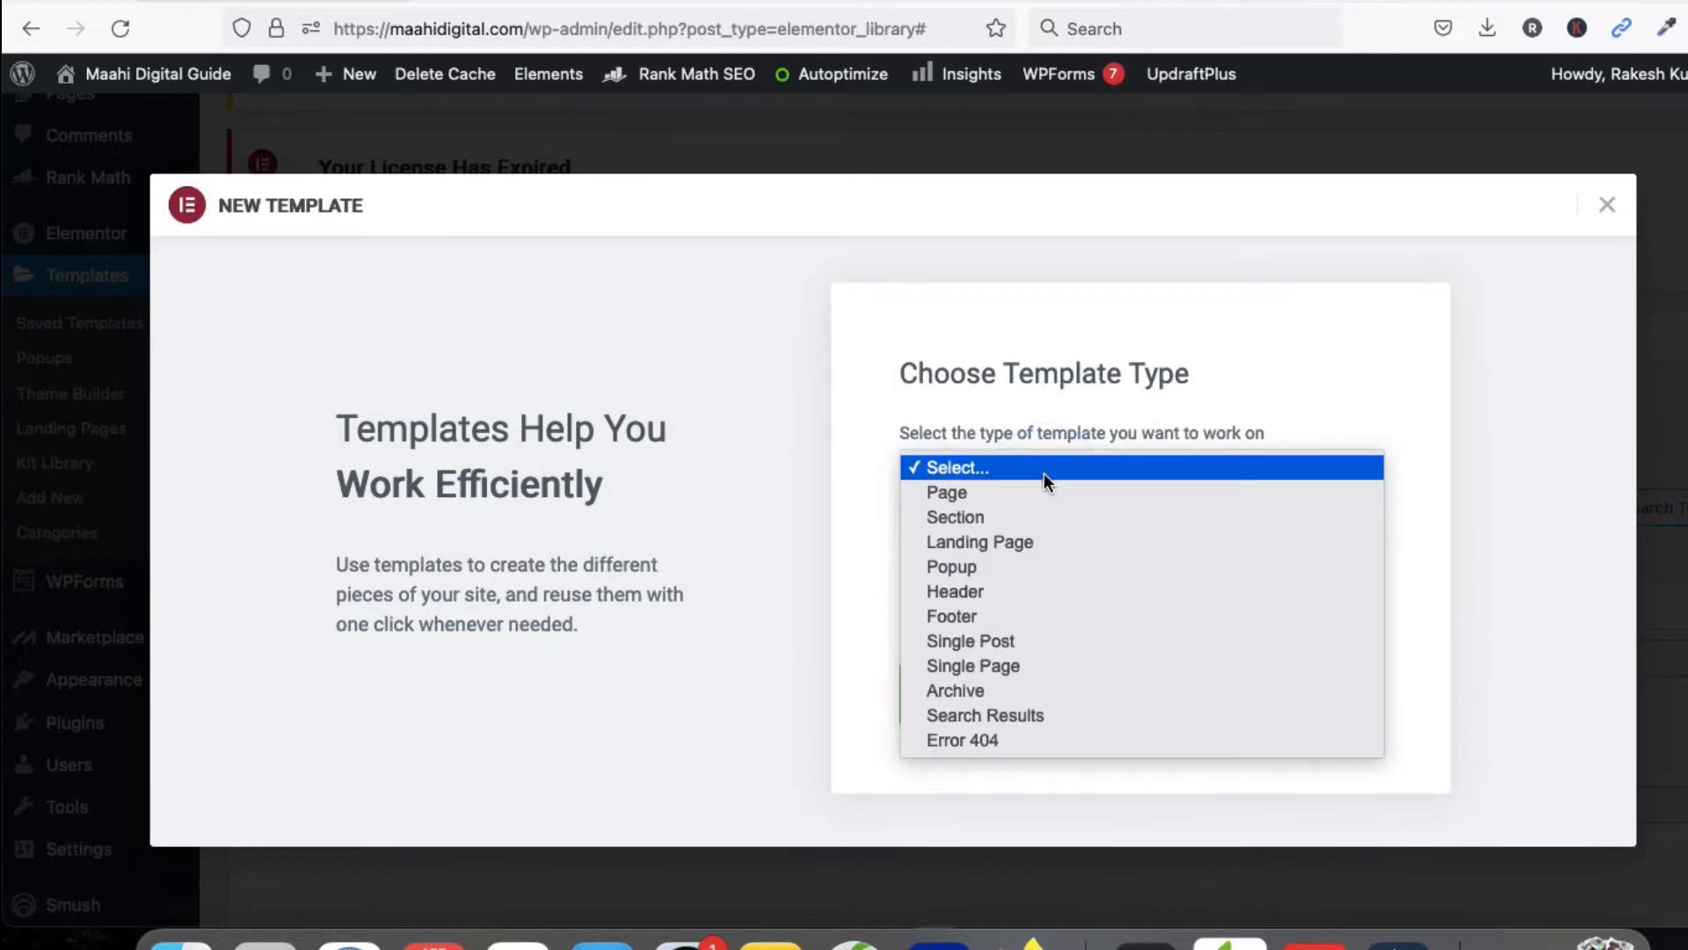
pyautogui.click(1016, 591)
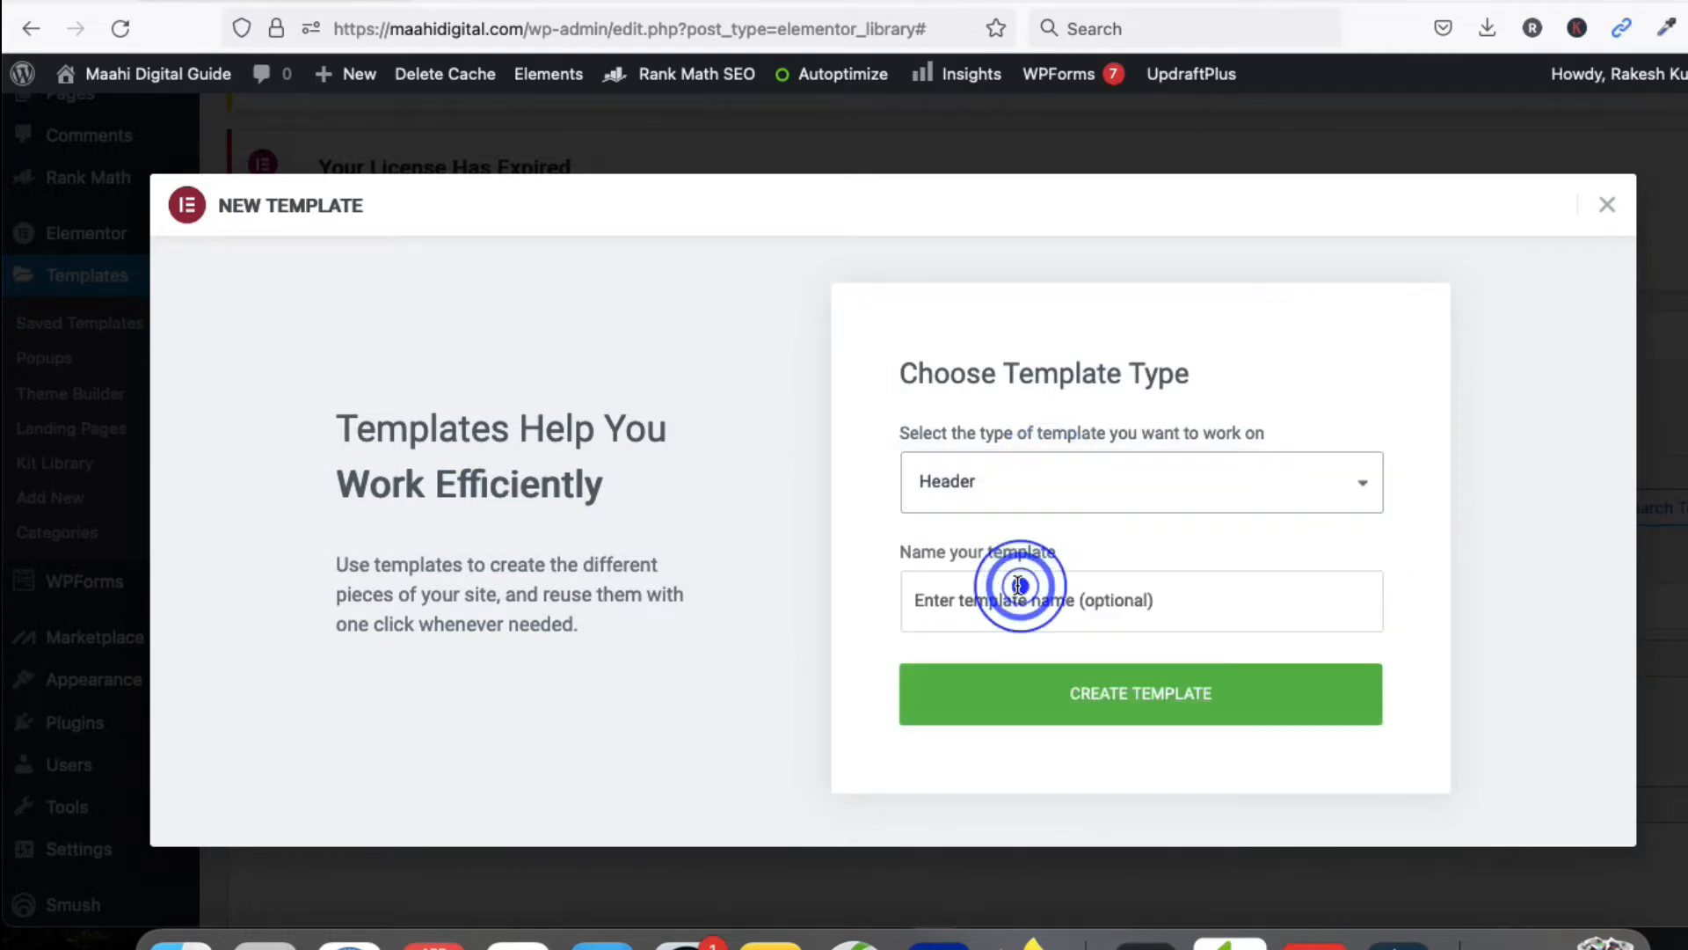
pyautogui.click(1010, 602)
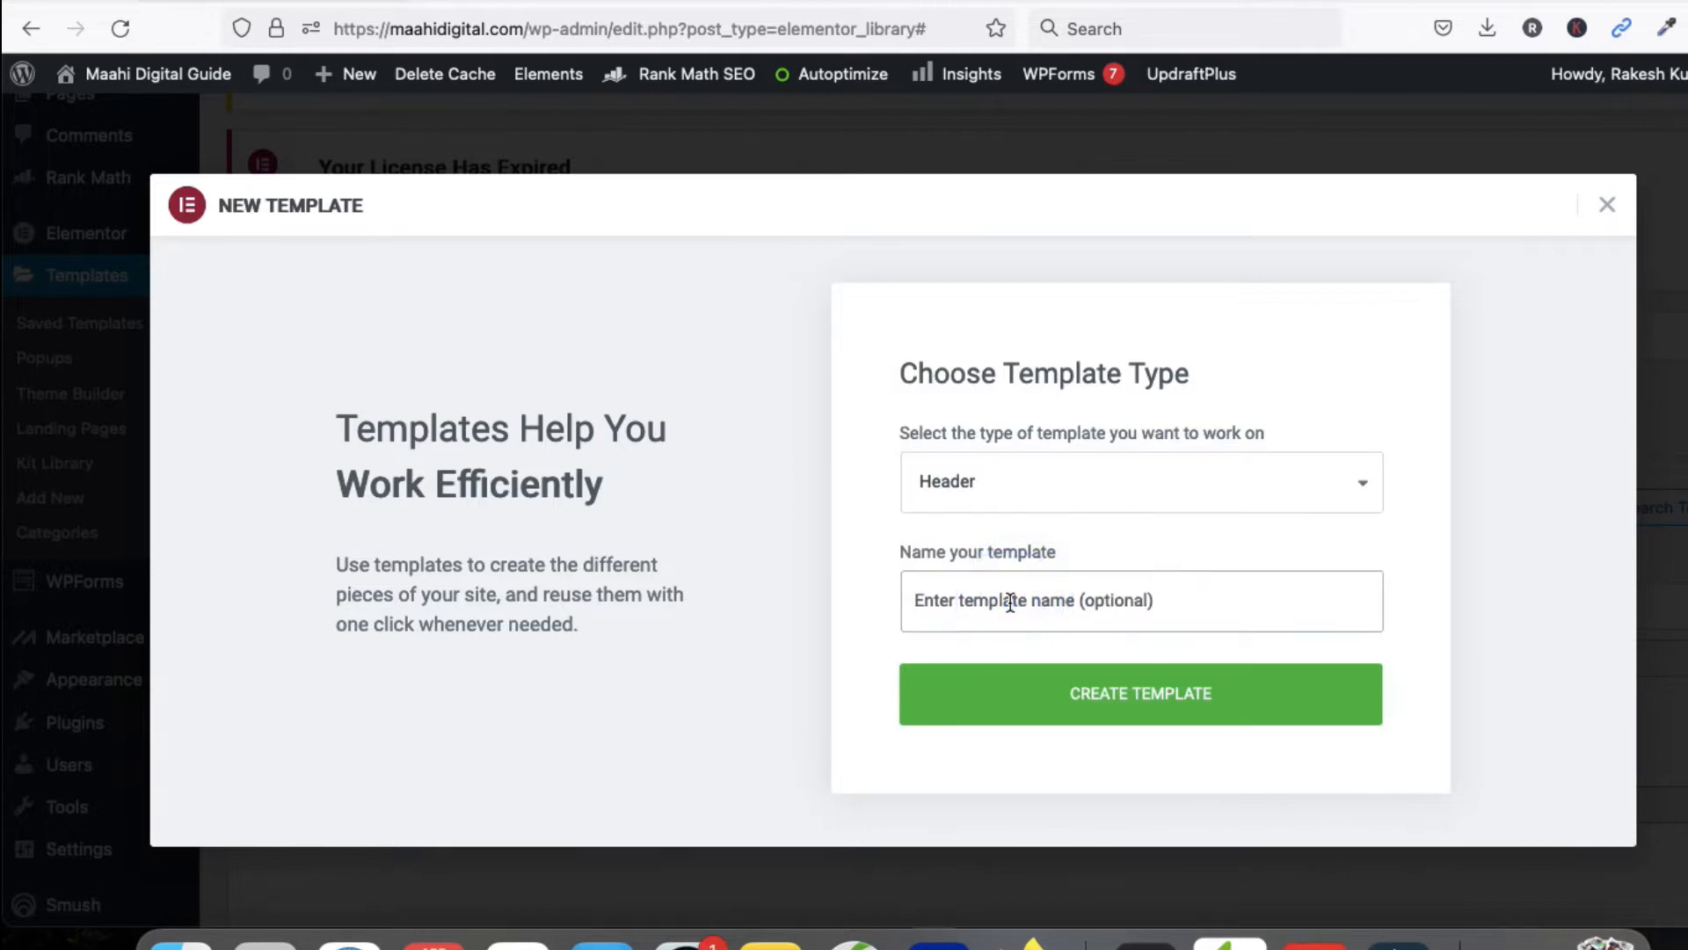
pyautogui.write('Test-')
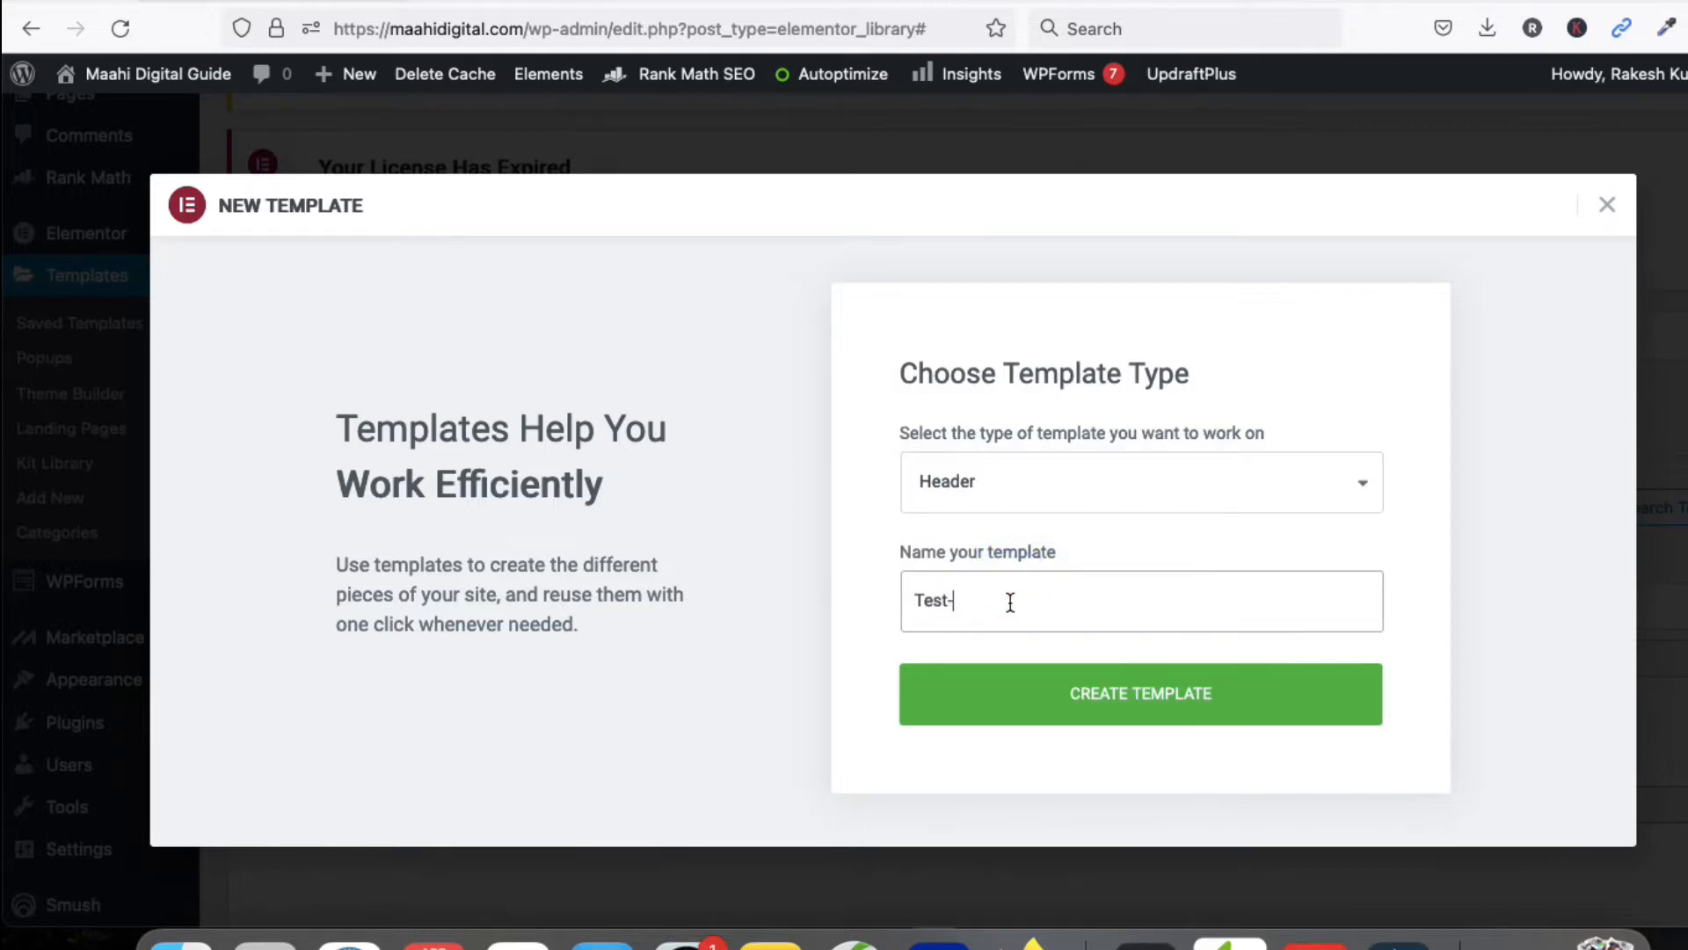
pyautogui.write('Menu')
pyautogui.click(1116, 712)
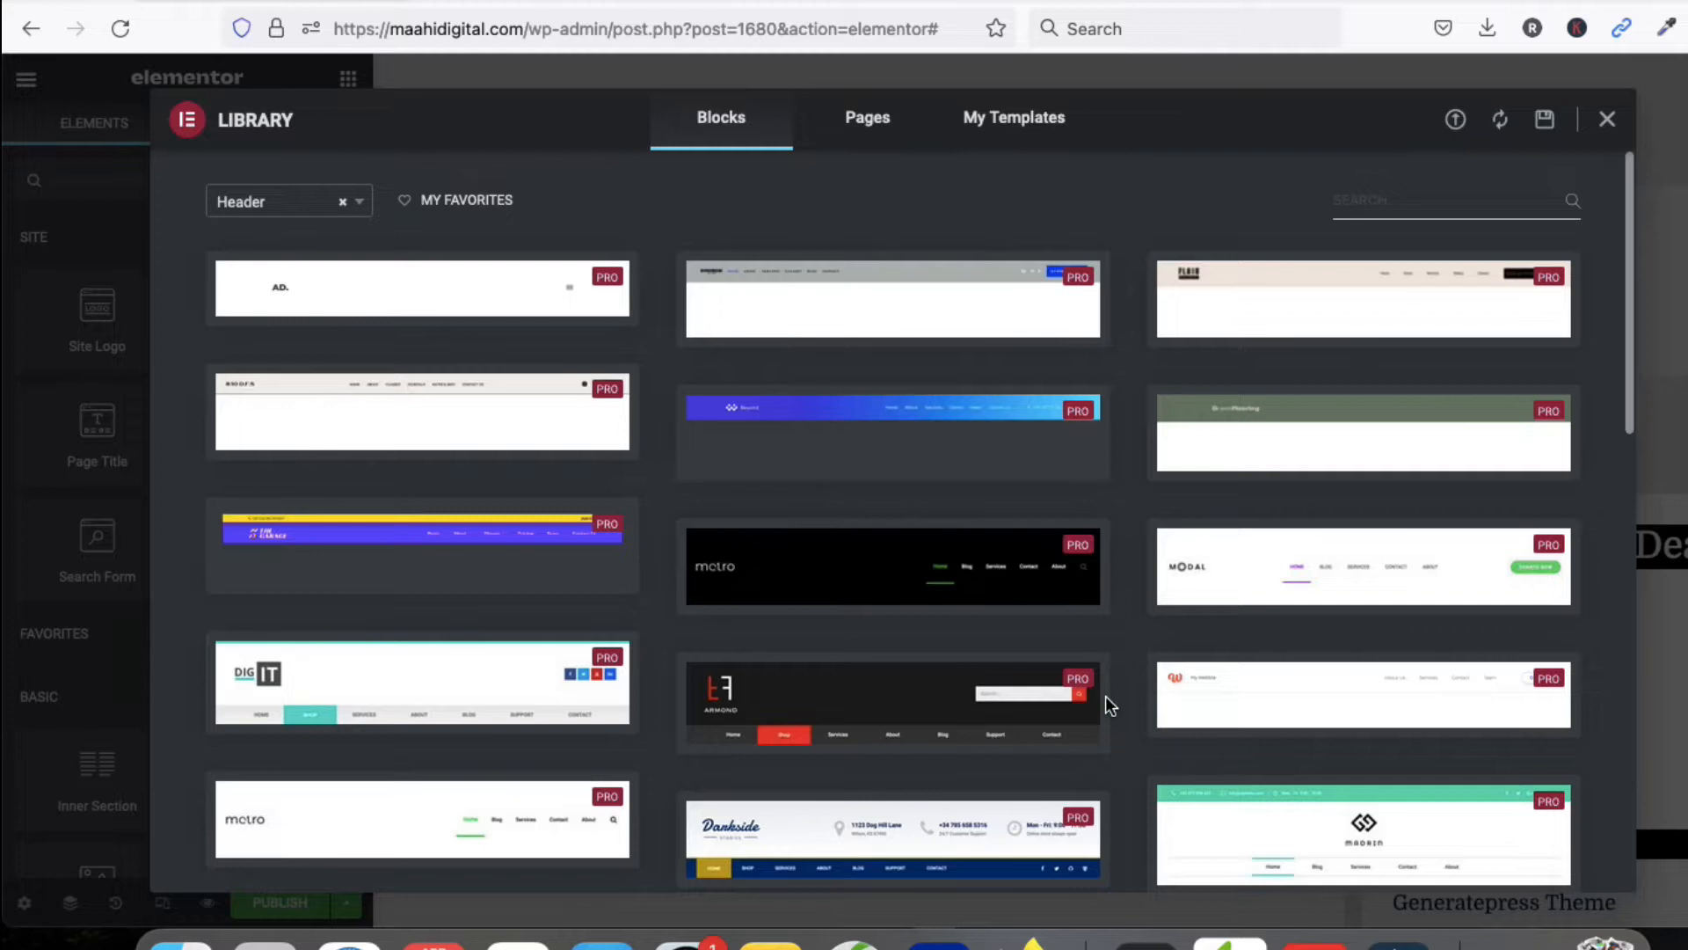
# Close the block library without inserting a ready-made header and add a three-column section to the empty header area
pyautogui.moveTo(786, 522)
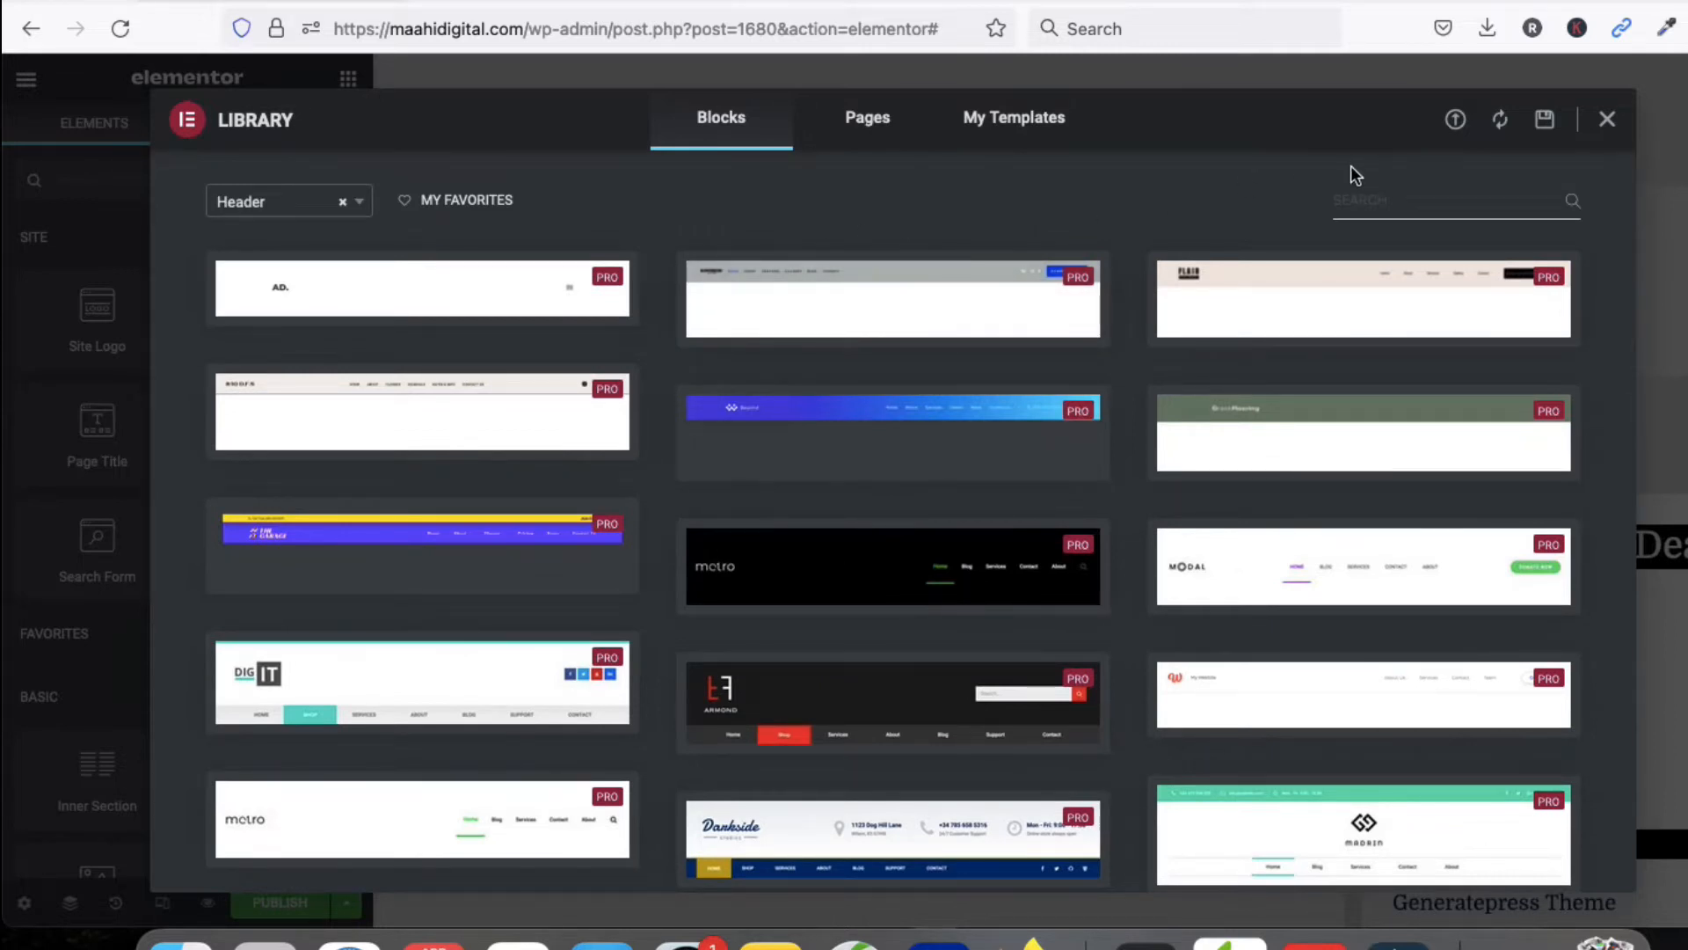
pyautogui.click(1608, 123)
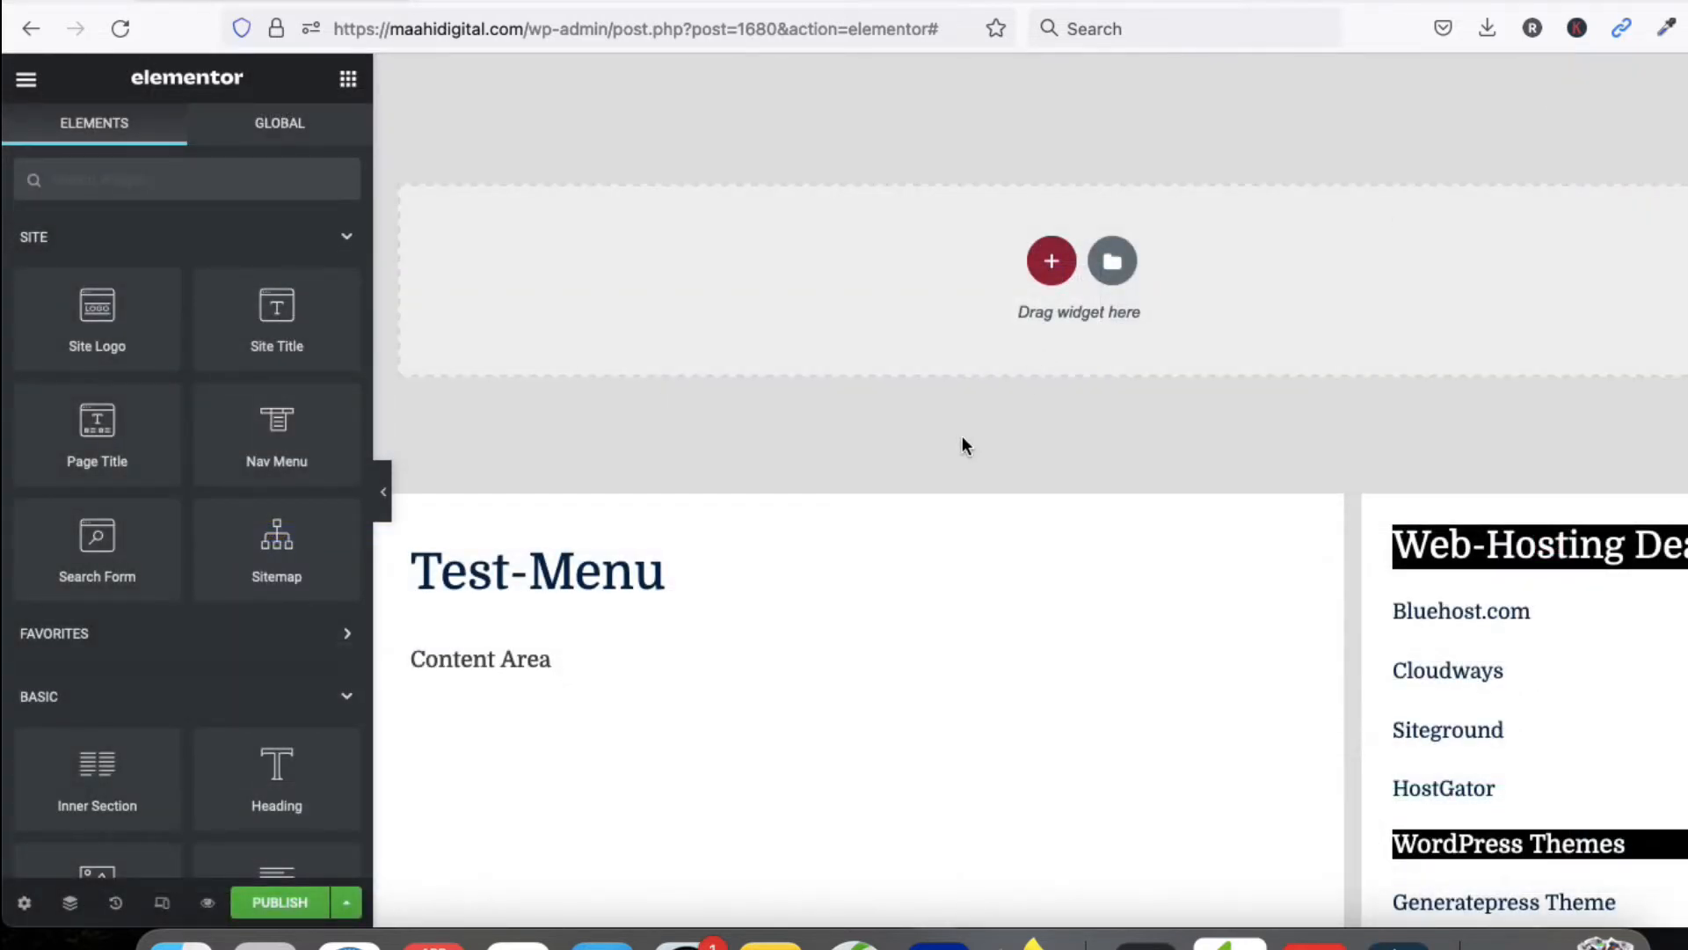
pyautogui.scroll(-6, 820, 303)
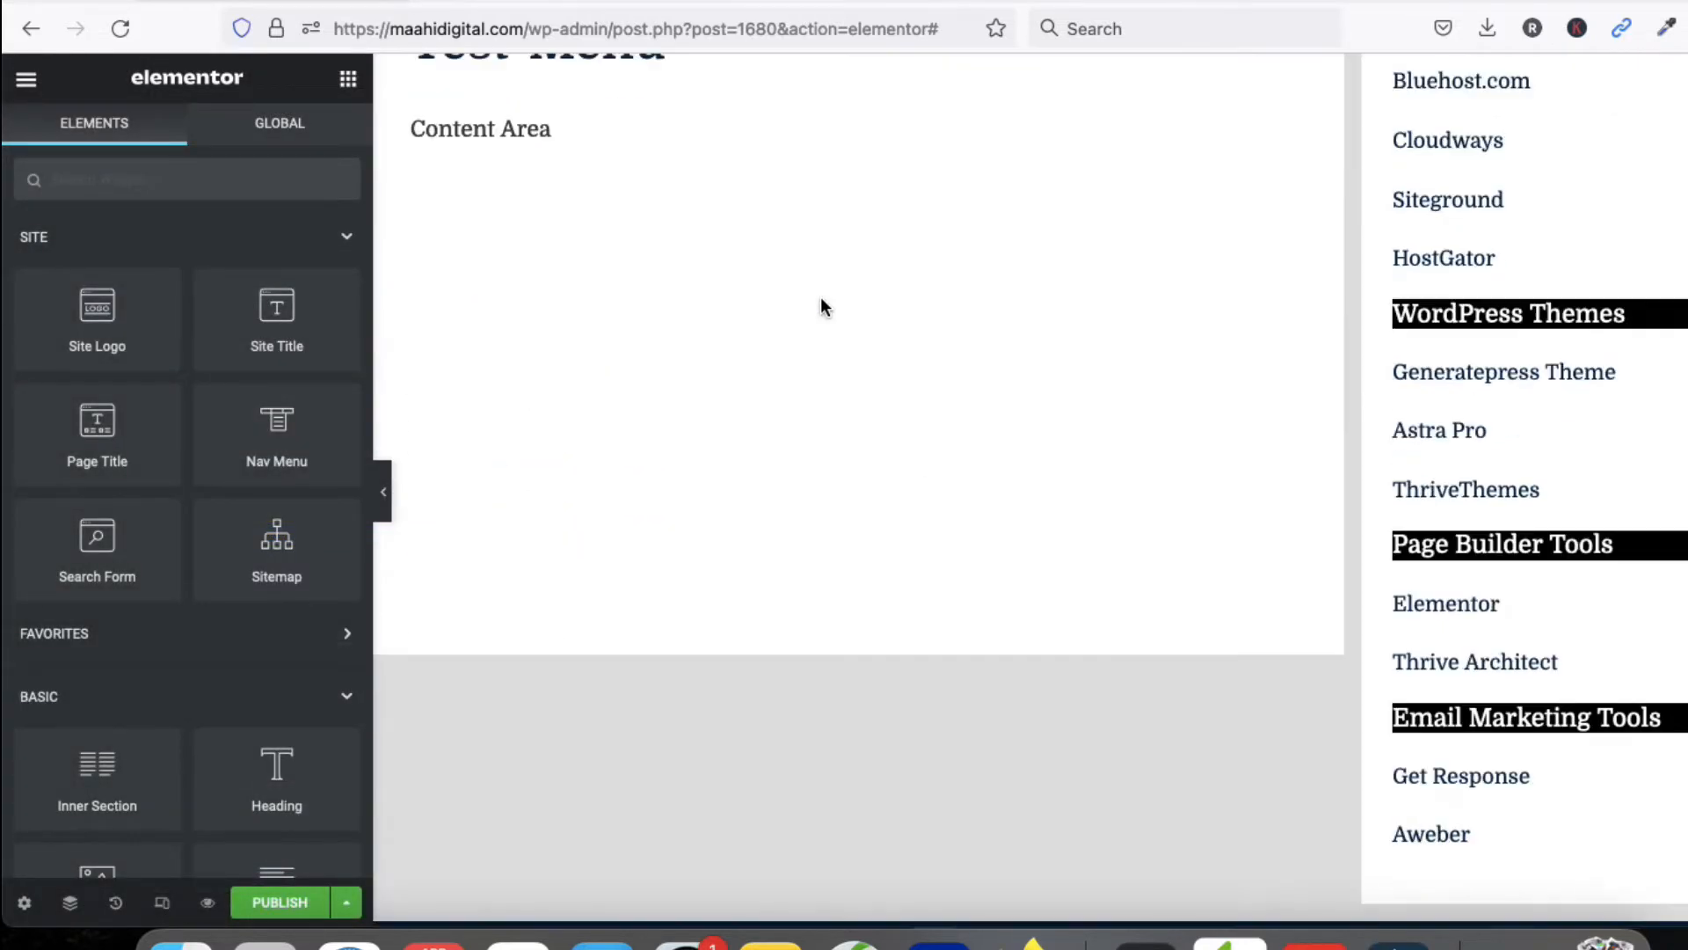
pyautogui.scroll(8, 821, 303)
pyautogui.click(383, 491)
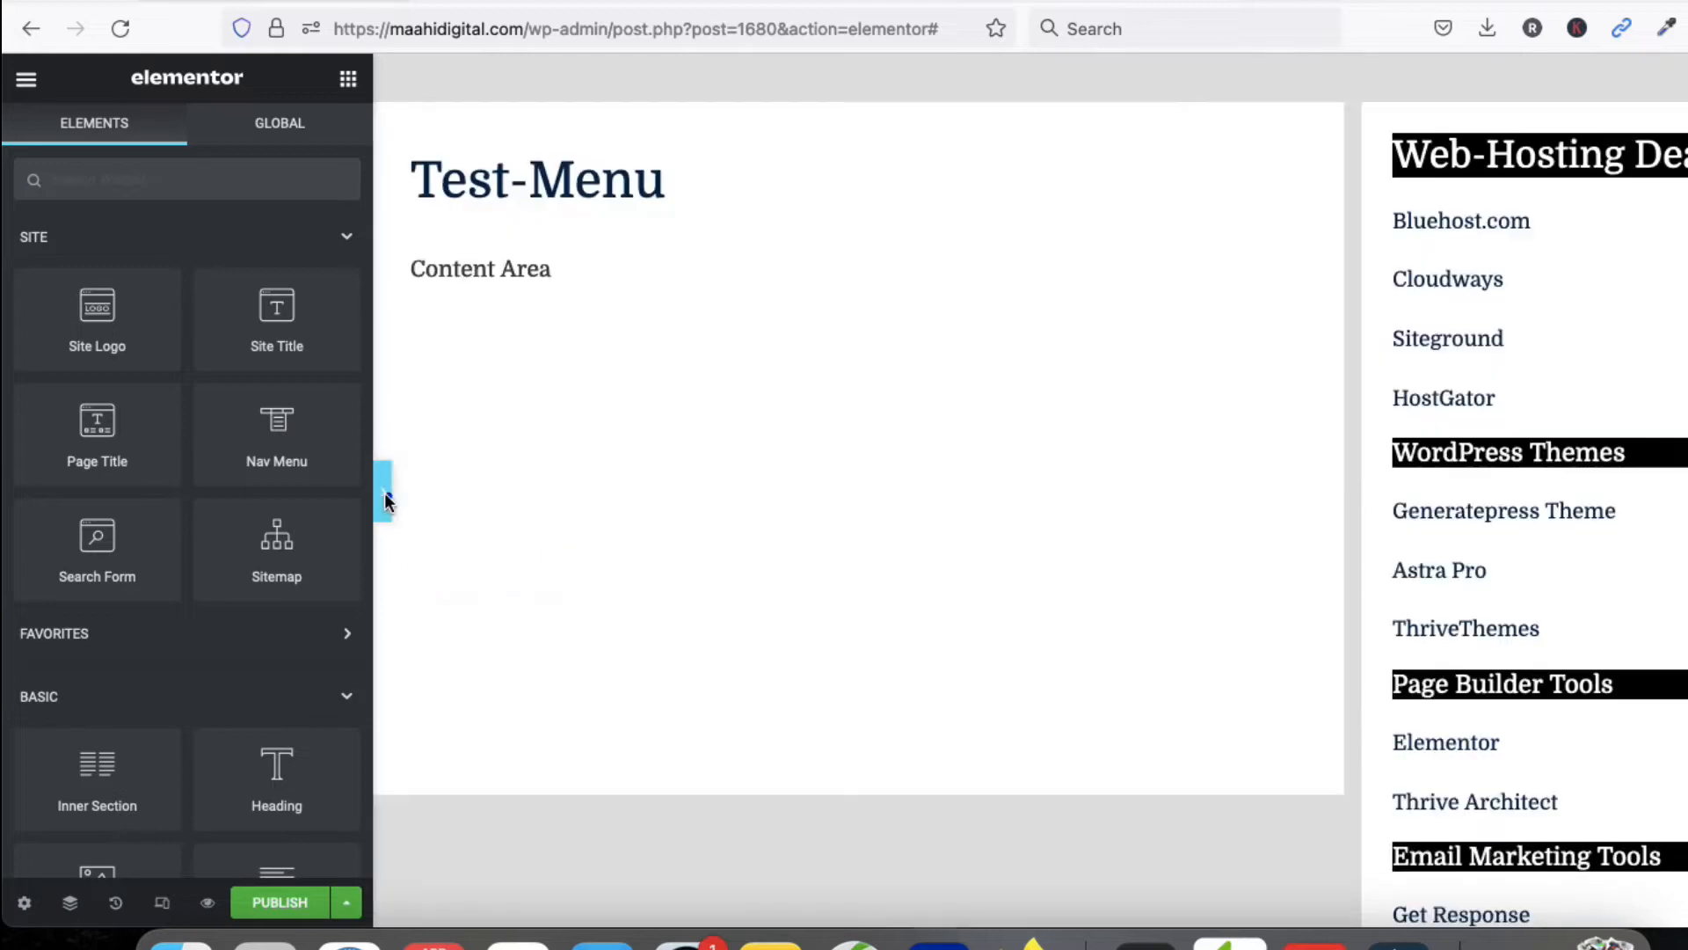
pyautogui.click(14, 492)
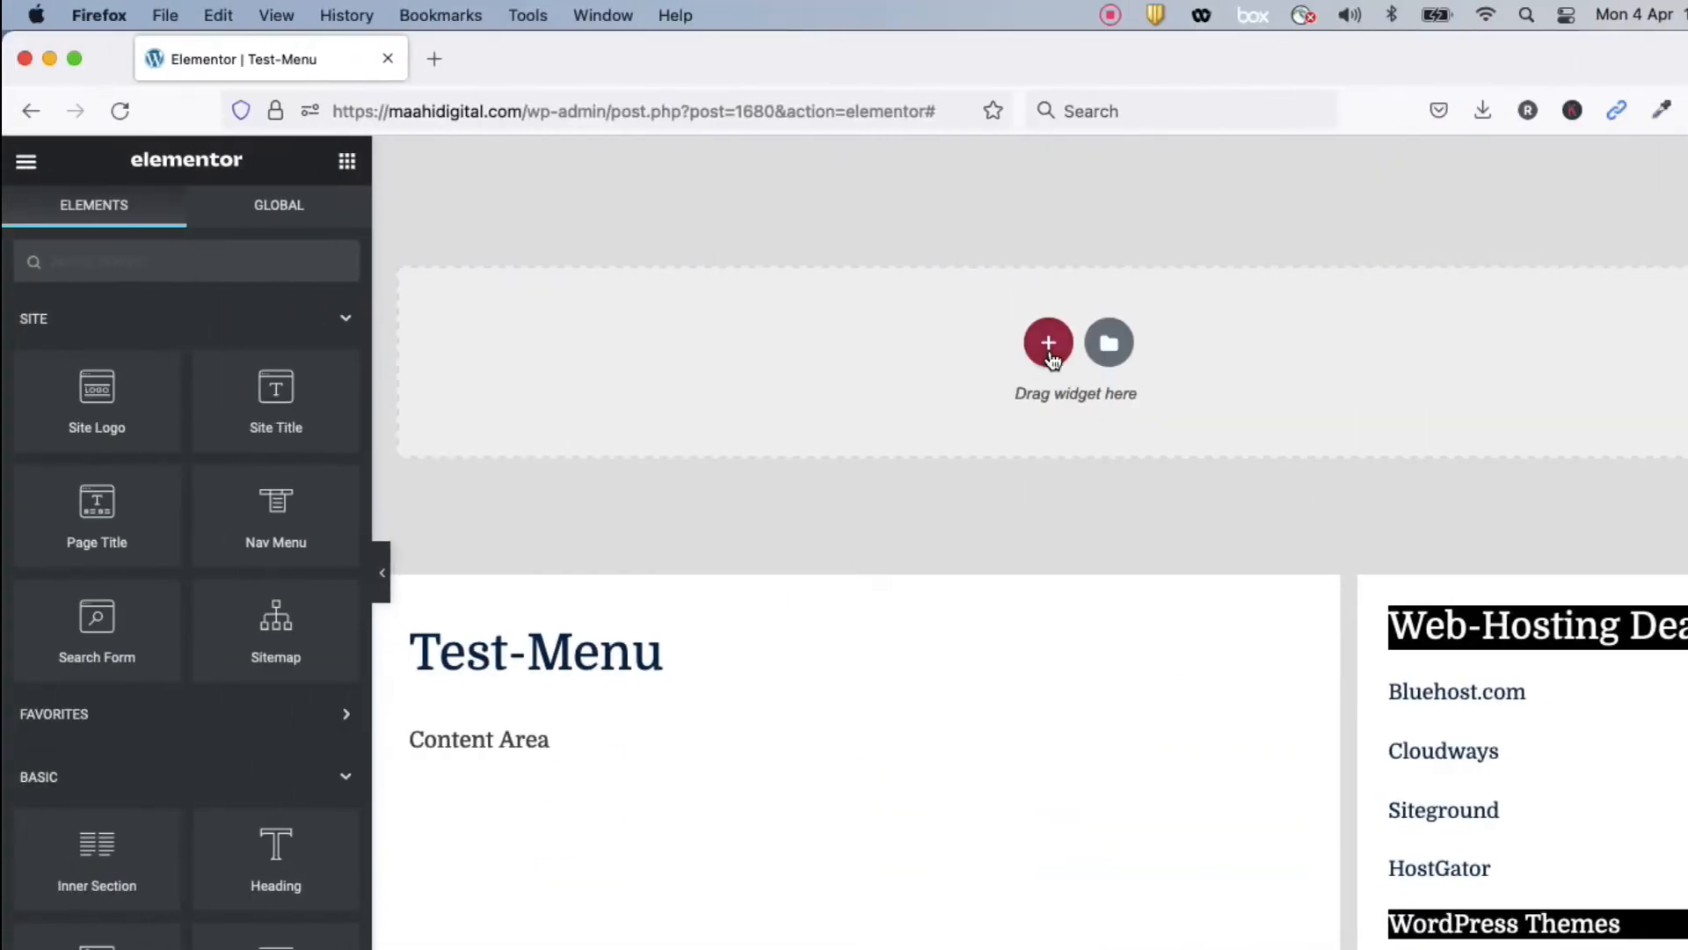
pyautogui.click(1025, 342)
pyautogui.click(1007, 394)
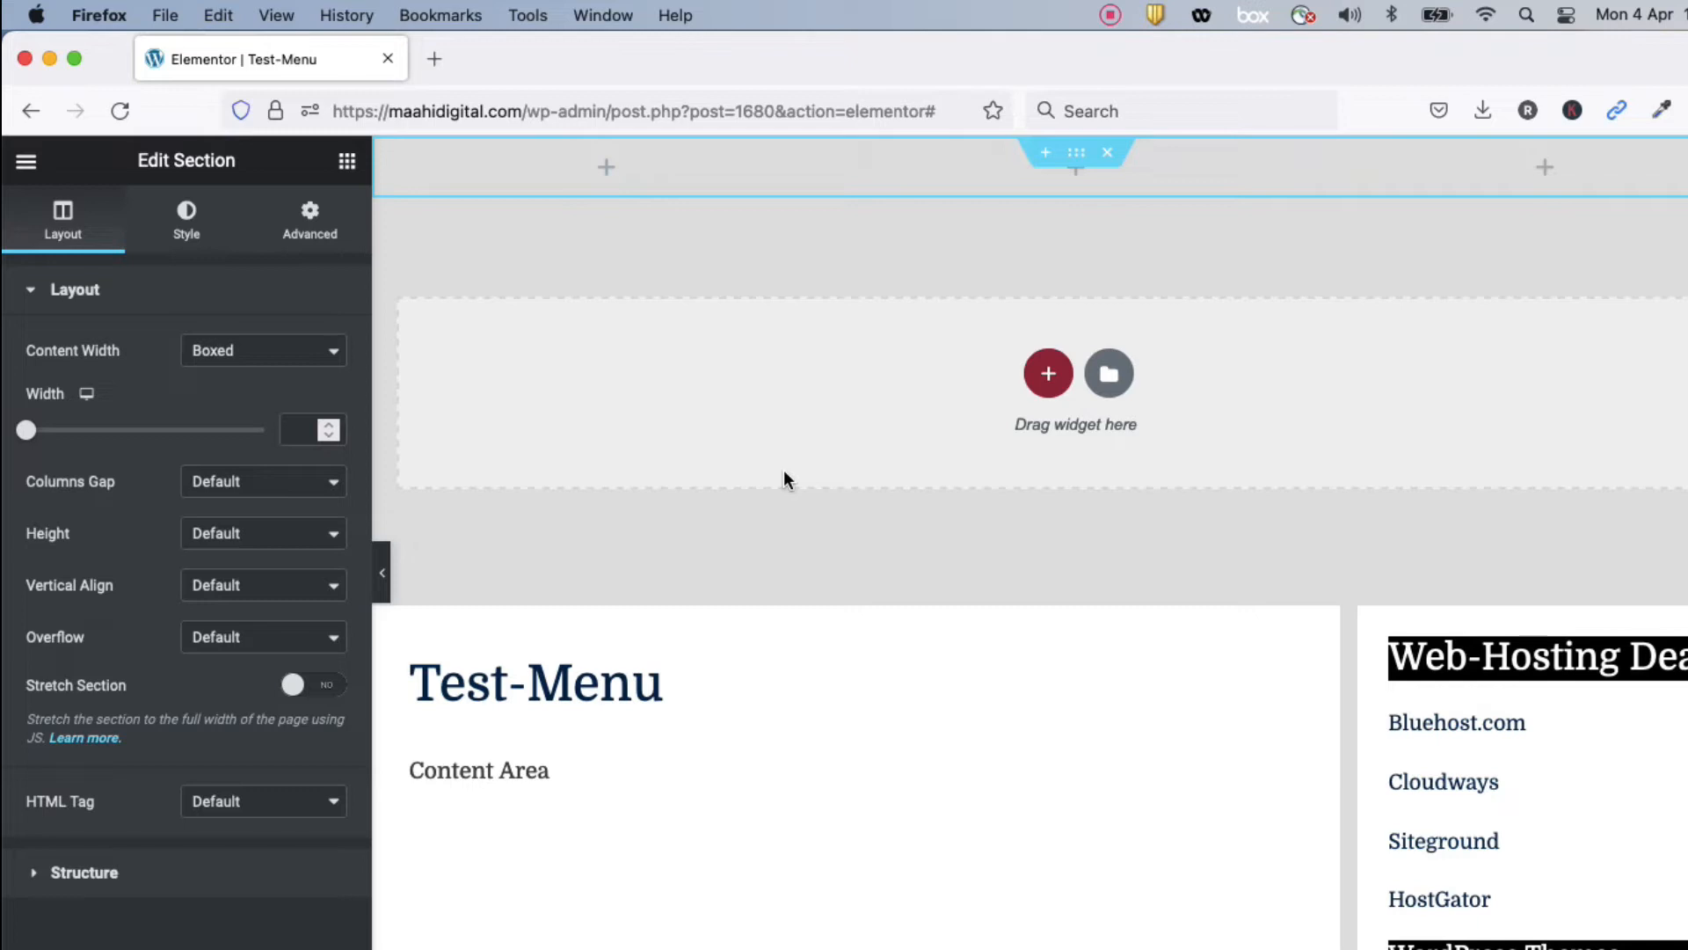
# Set the first column's width to 30%
pyautogui.click(640, 174)
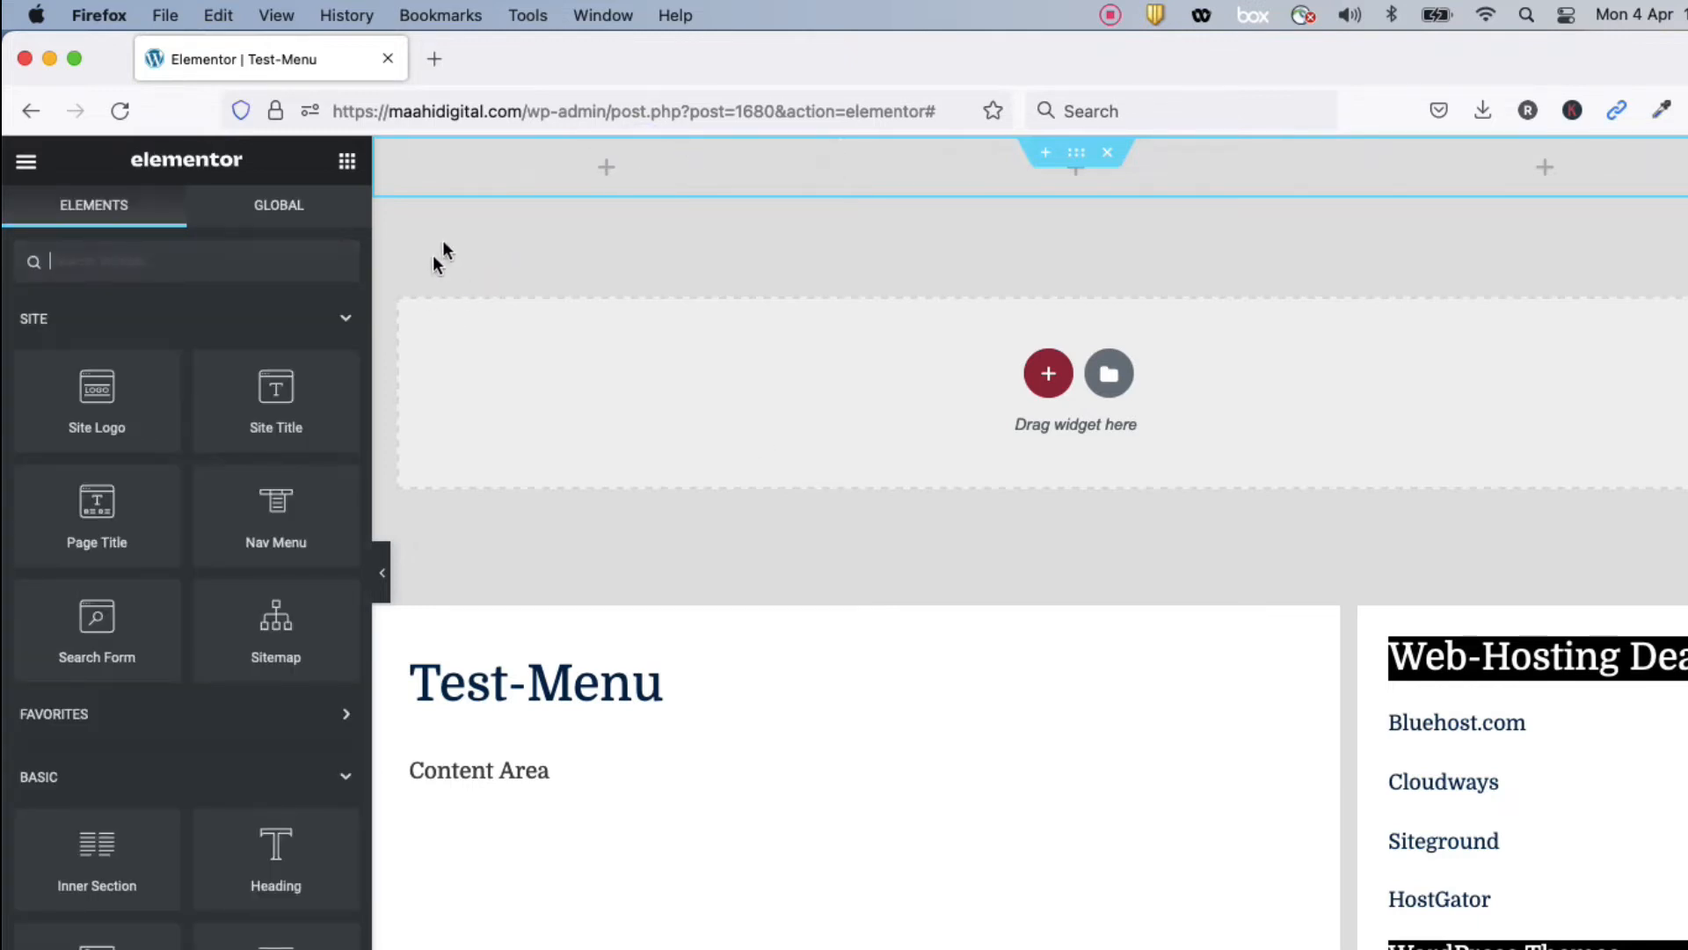
pyautogui.click(387, 156)
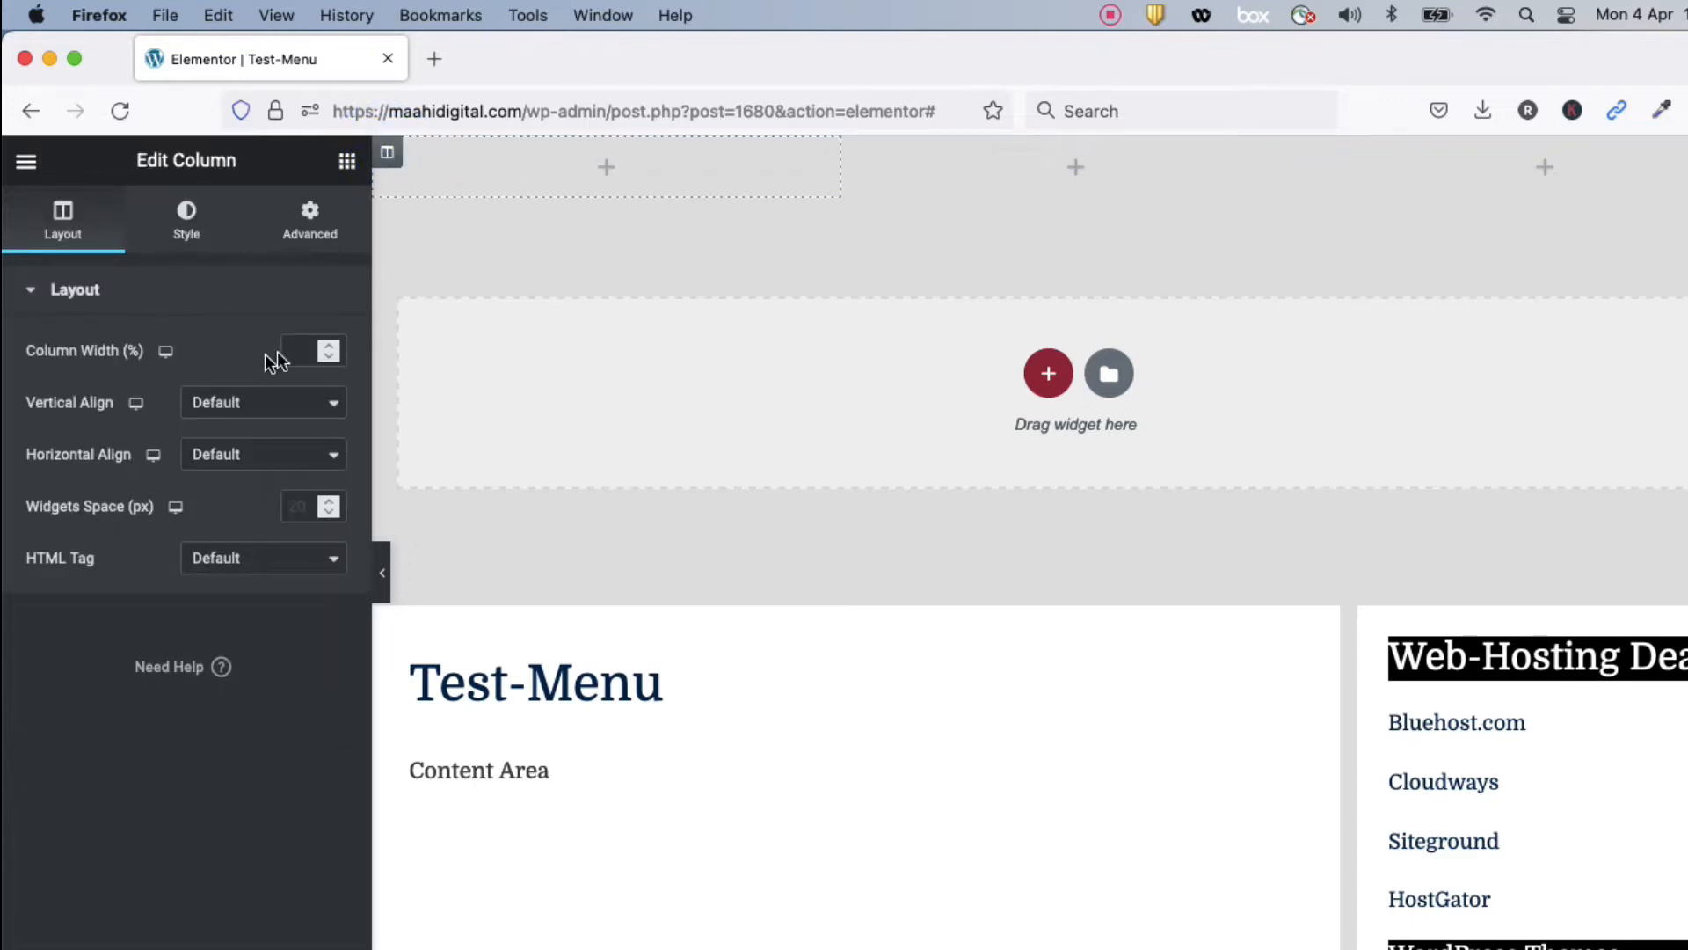
pyautogui.click(308, 352)
pyautogui.write('30')
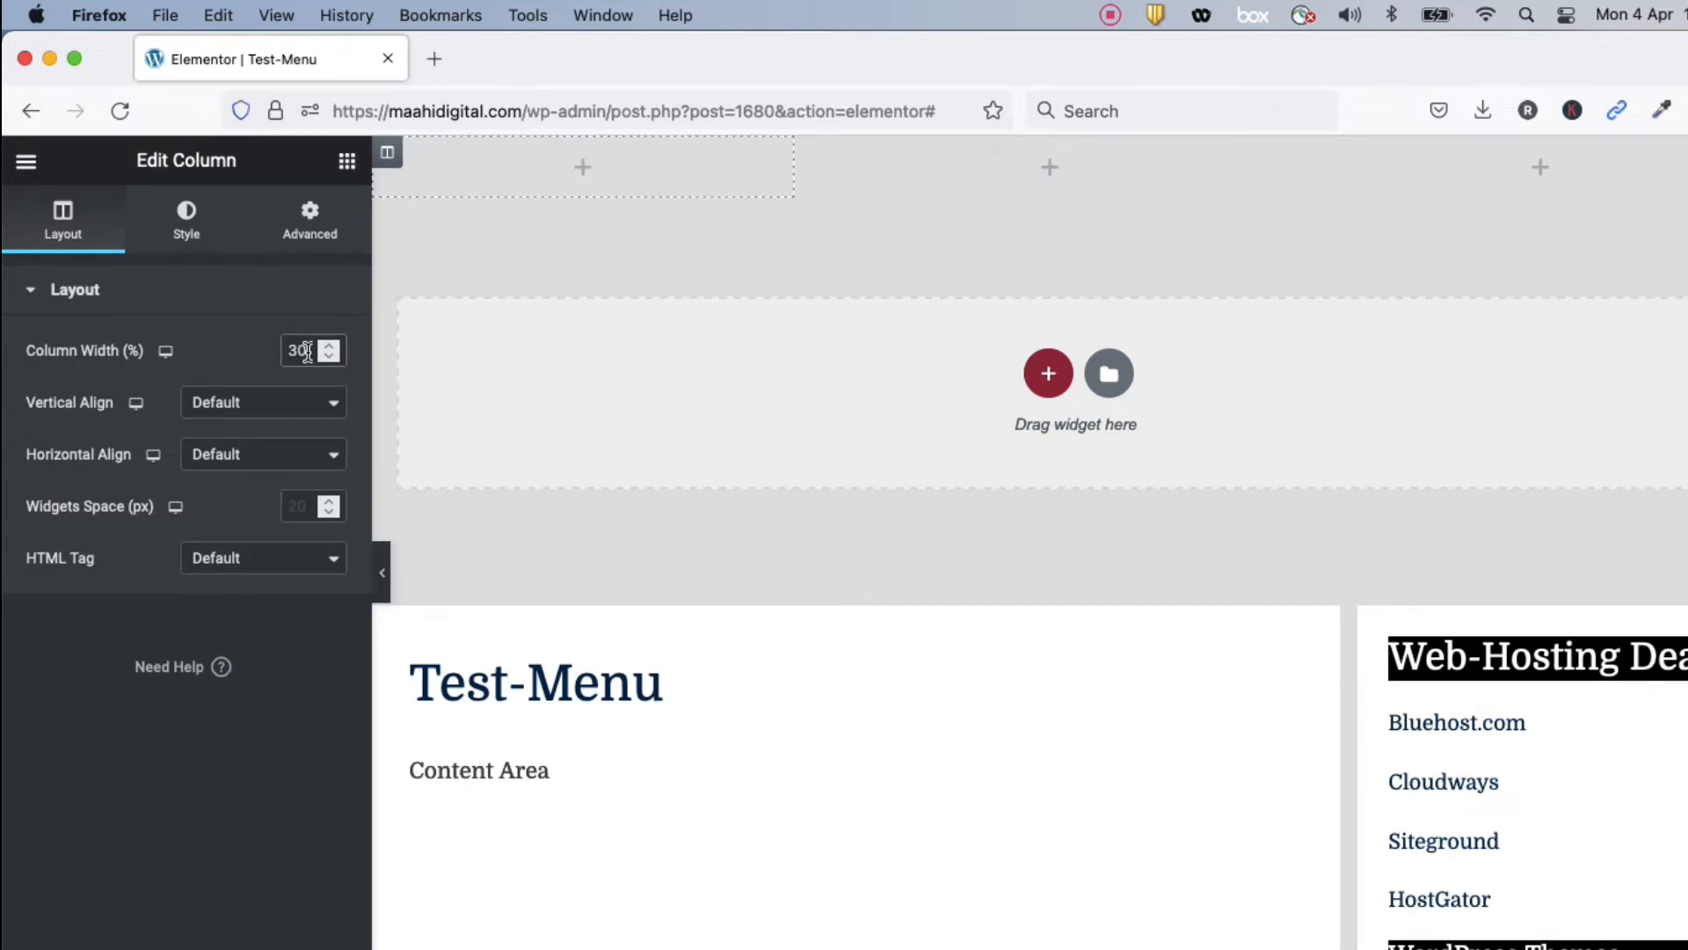
# Set the middle column's width to 60%
pyautogui.click(937, 167)
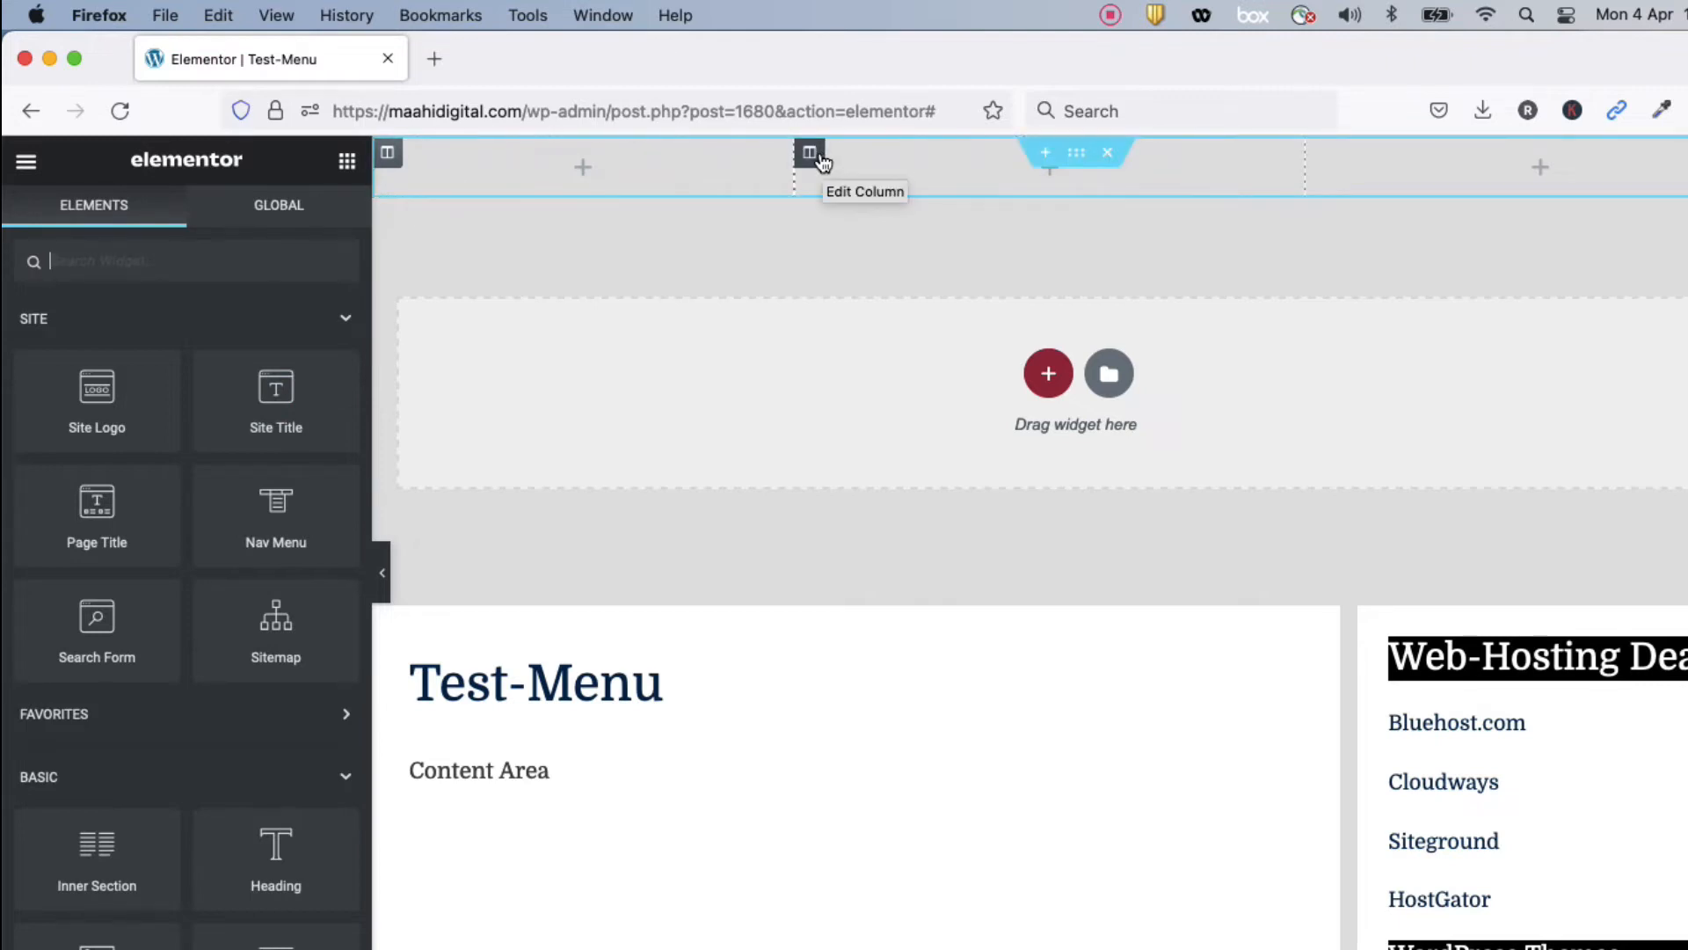
pyautogui.click(811, 154)
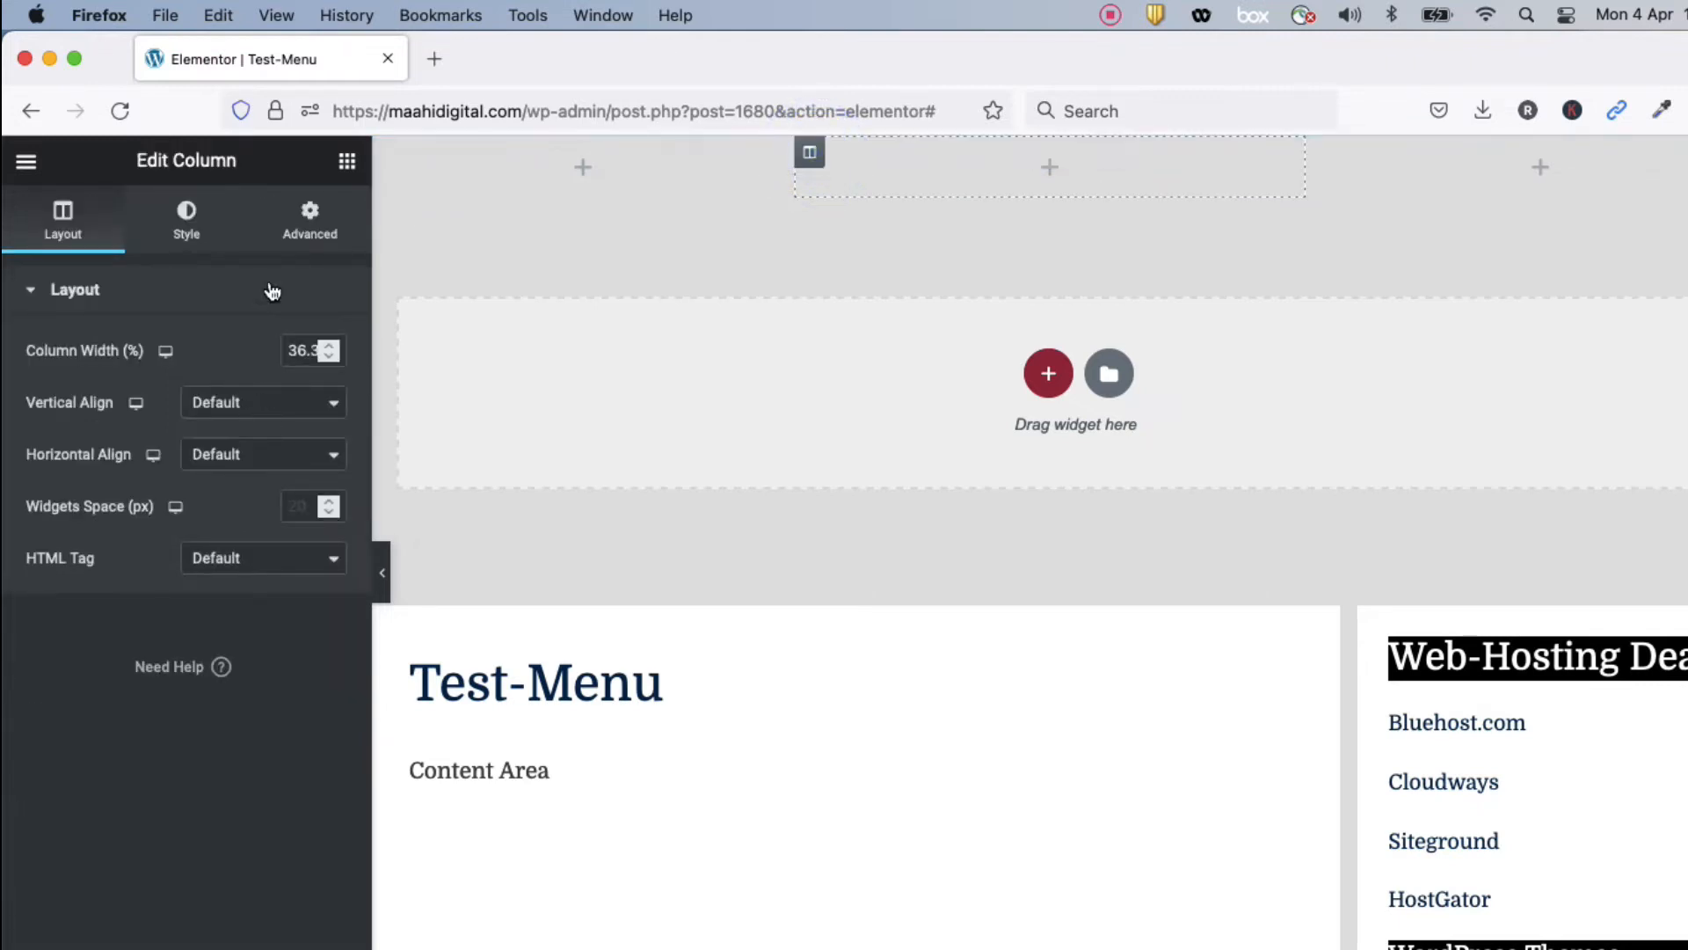
pyautogui.moveTo(290, 349); pyautogui.dragTo(371, 351)
pyautogui.write('60')
# Set the third column's width to 10%
pyautogui.click(1655, 154)
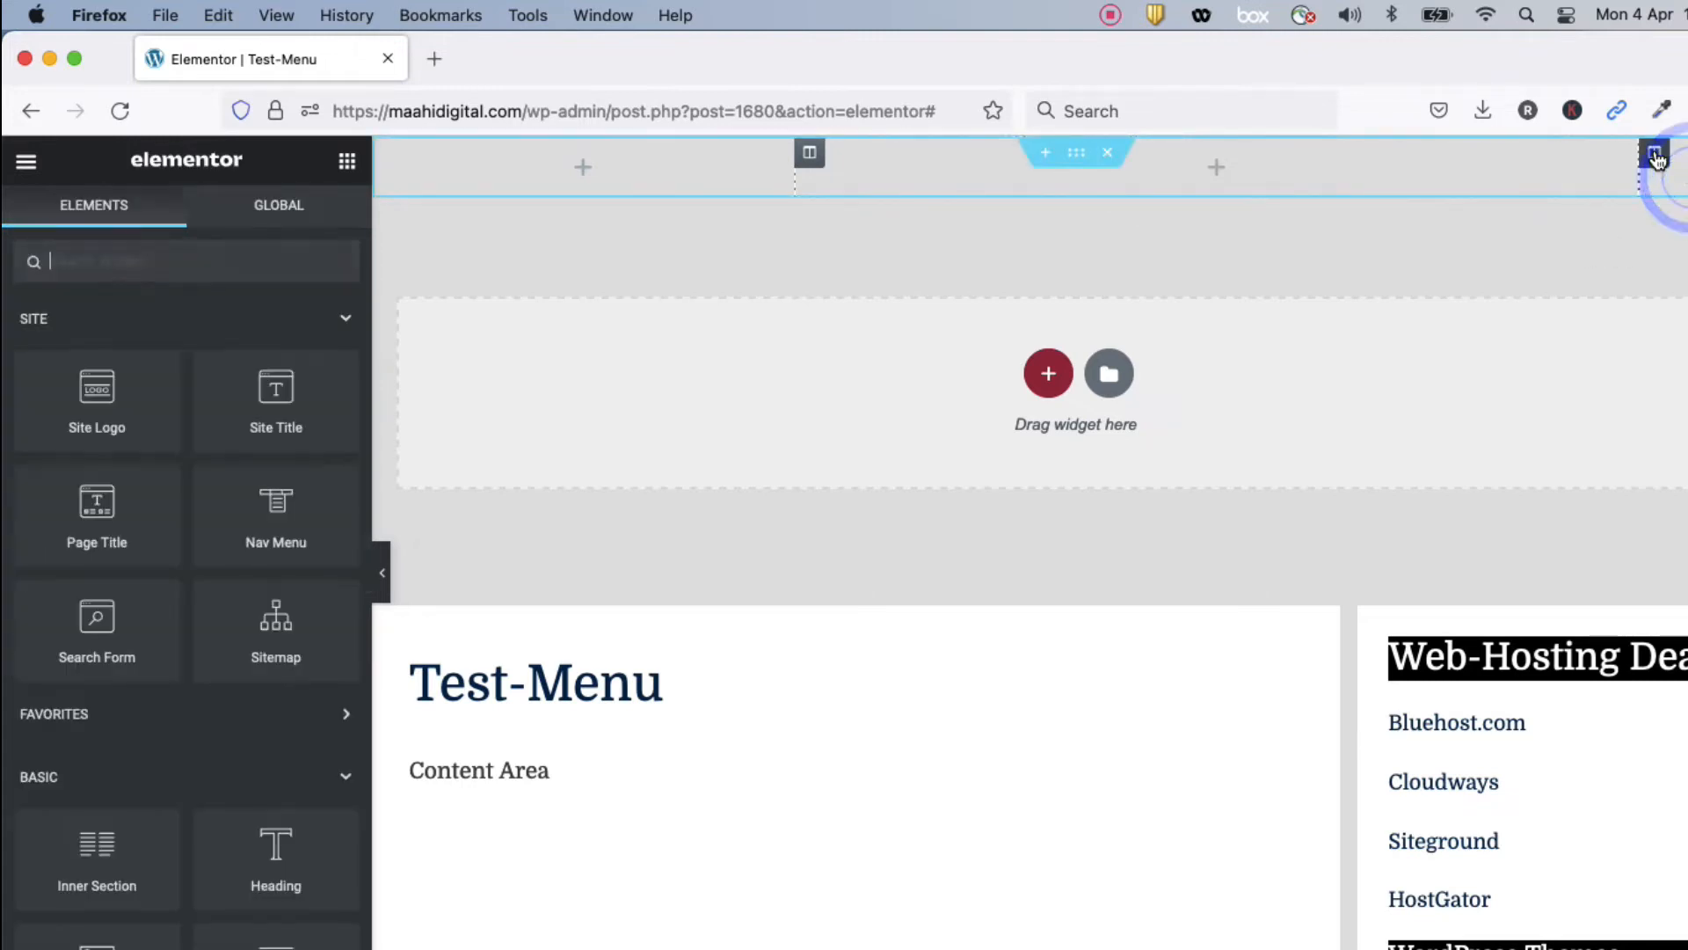
pyautogui.moveTo(280, 356); pyautogui.dragTo(343, 353)
pyautogui.write('10')
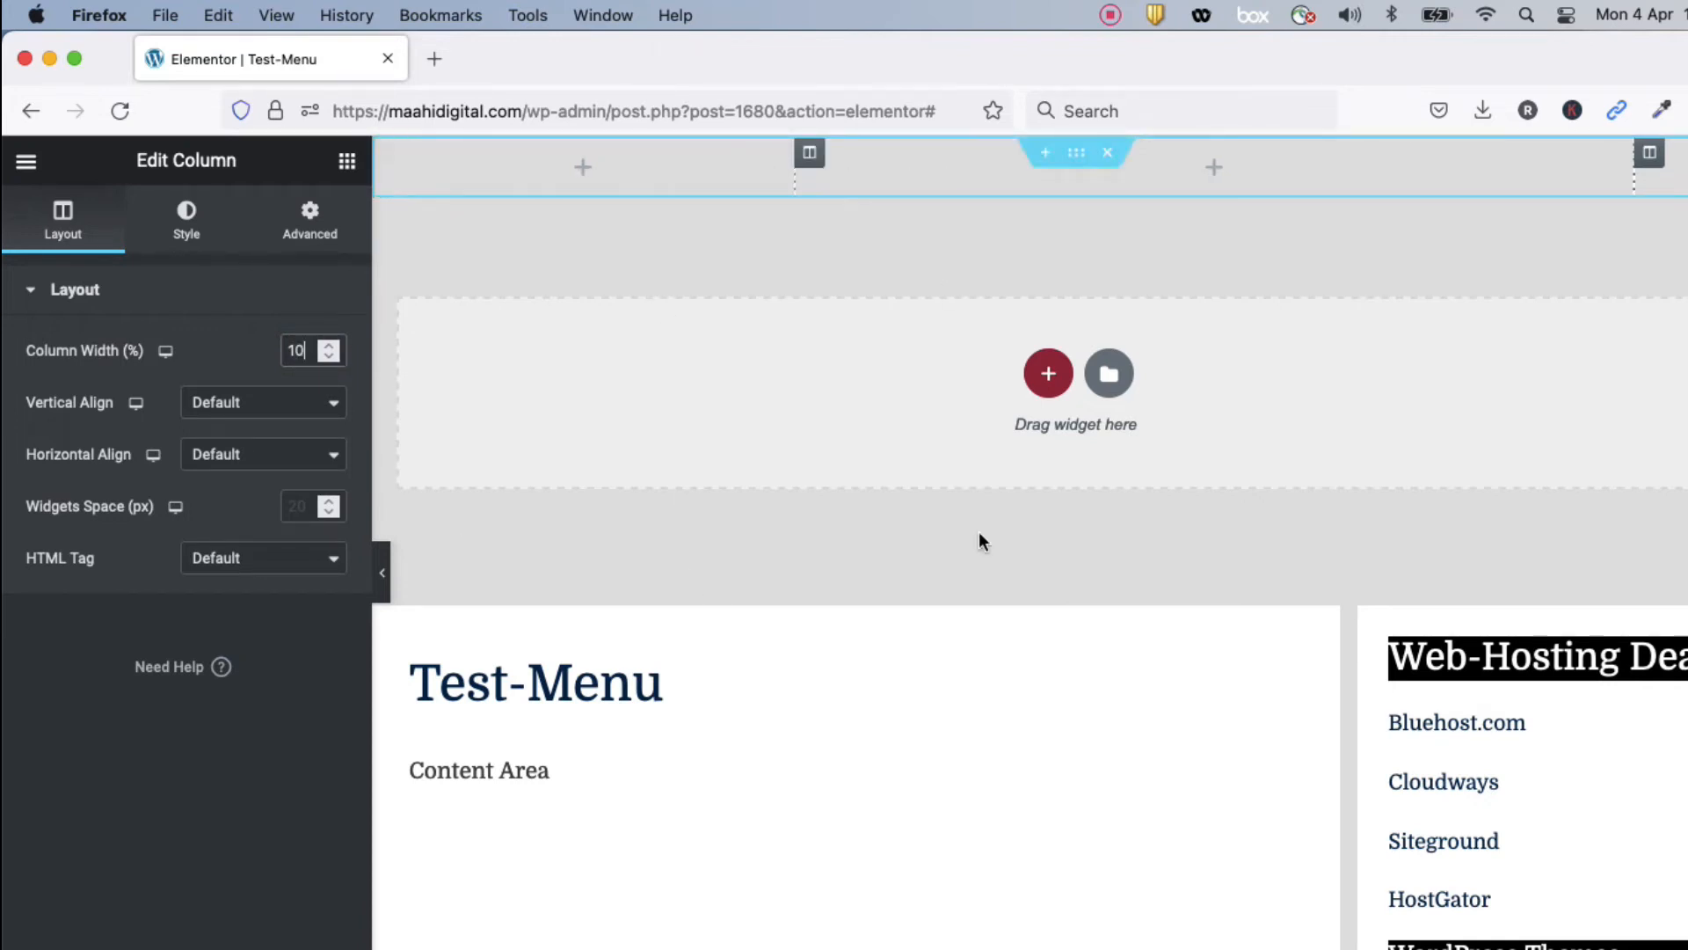
# Place a Site Logo widget in the first column of the header section
pyautogui.click(583, 176)
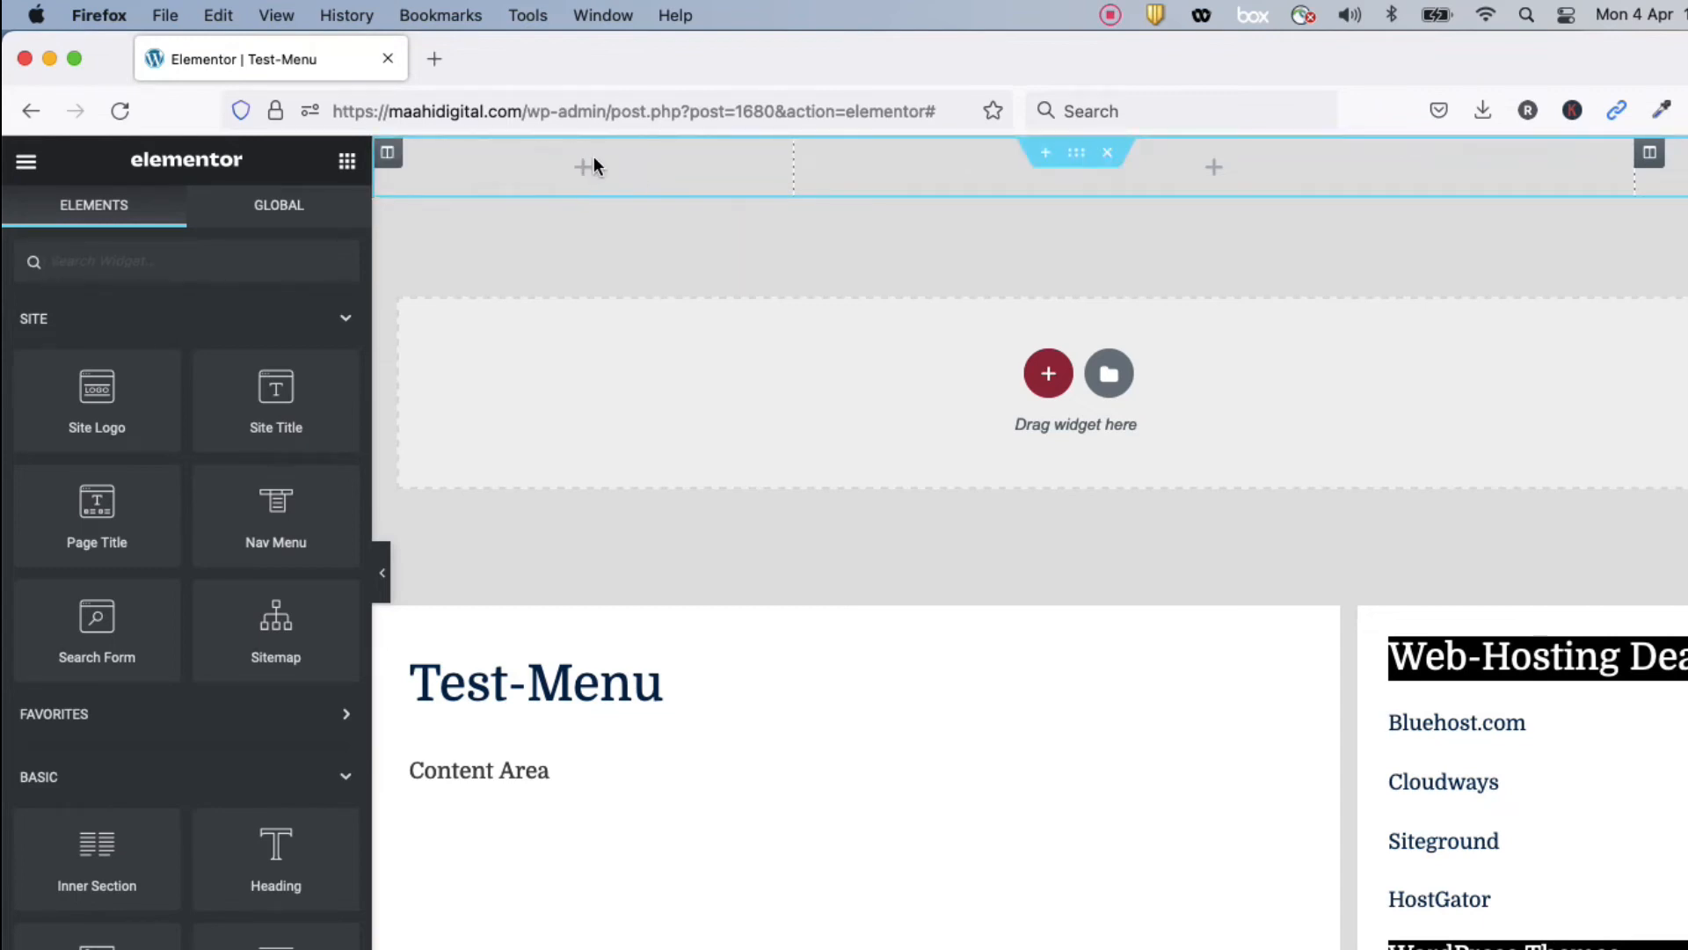
pyautogui.click(102, 393)
pyautogui.moveTo(102, 392); pyautogui.dragTo(573, 173)
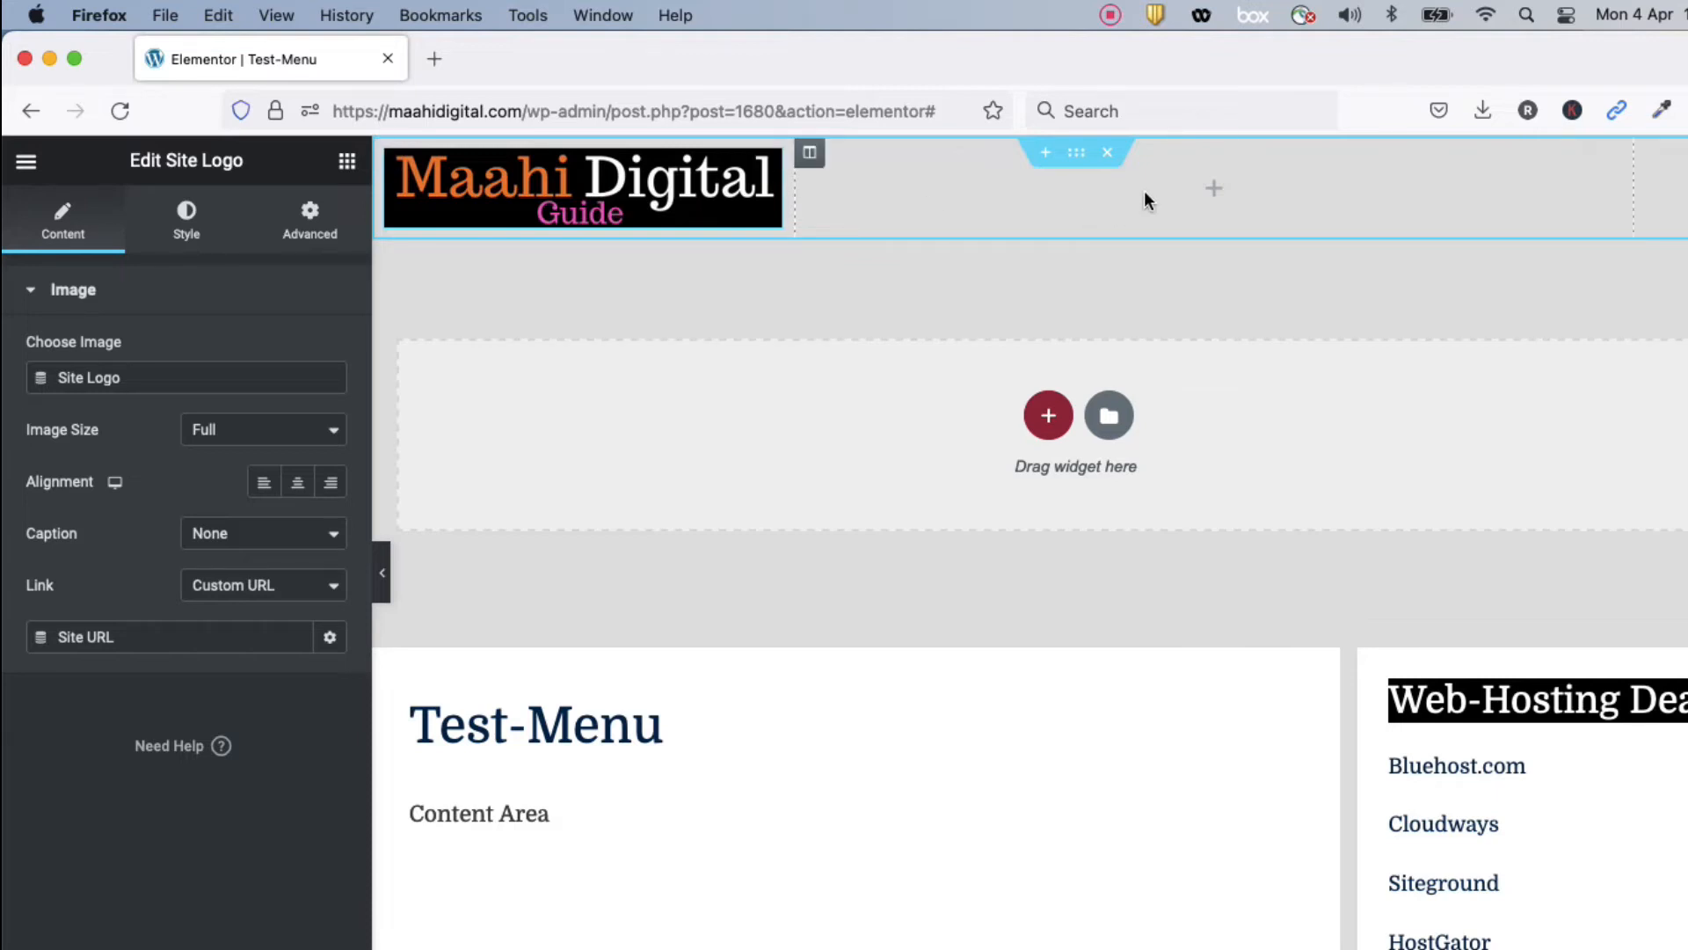
# Find the Nav Menu widget with the search term "nav", place it in the middle column and assign Main Menu to it
pyautogui.click(1215, 195)
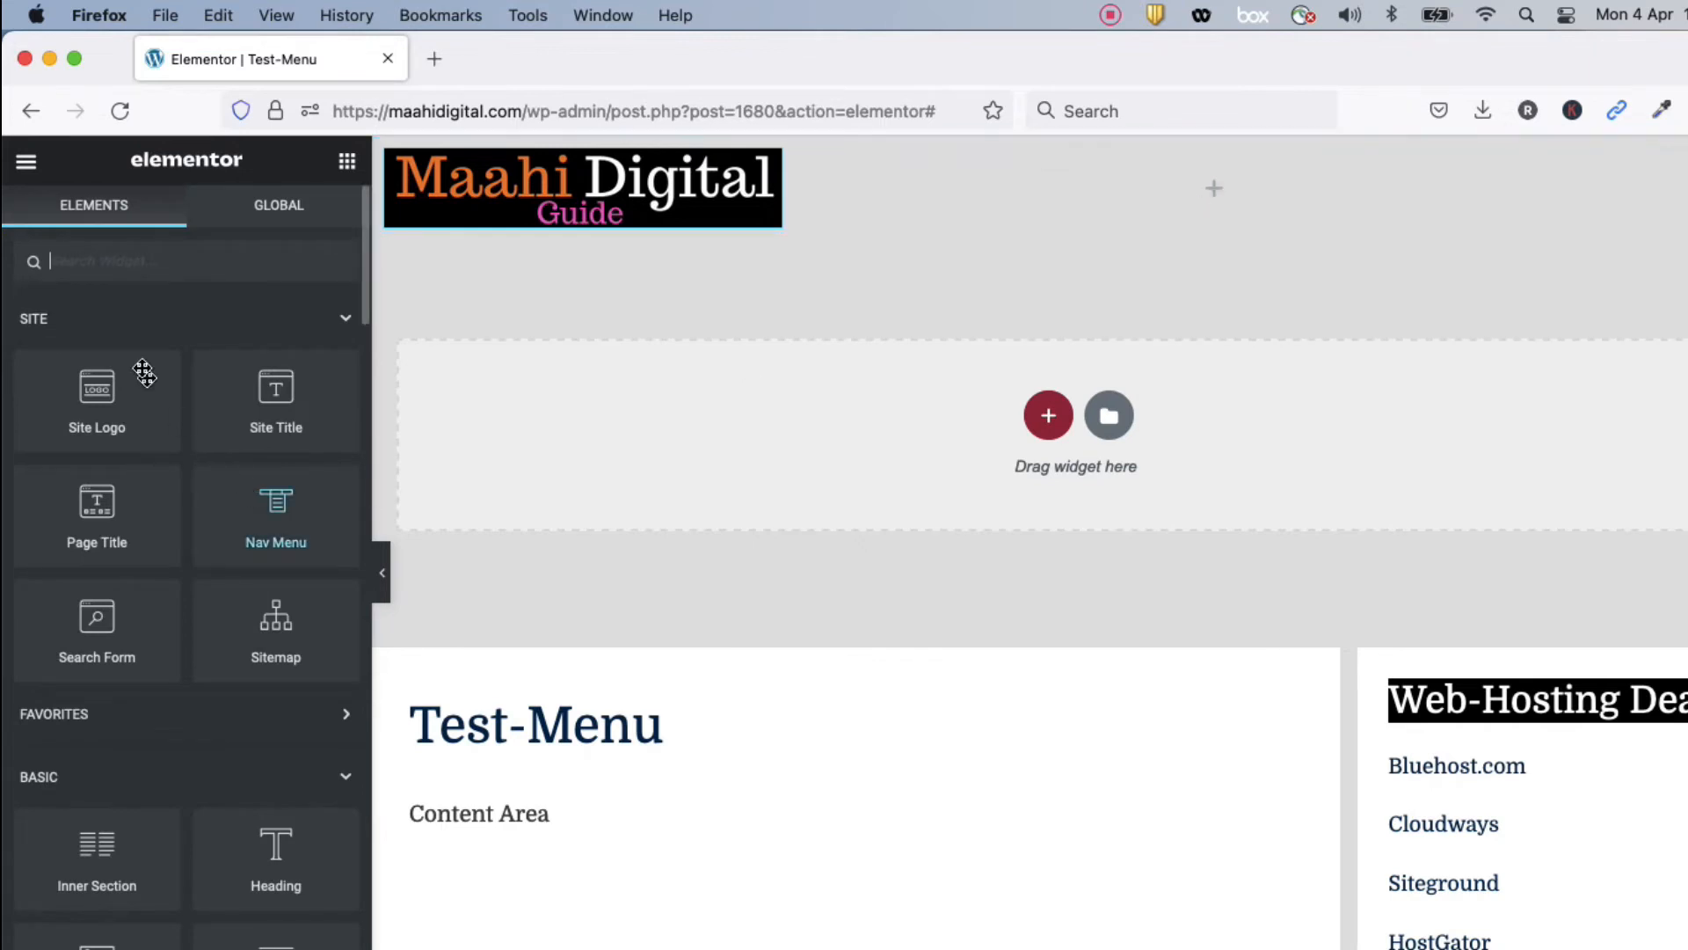
pyautogui.click(162, 262)
pyautogui.write('n')
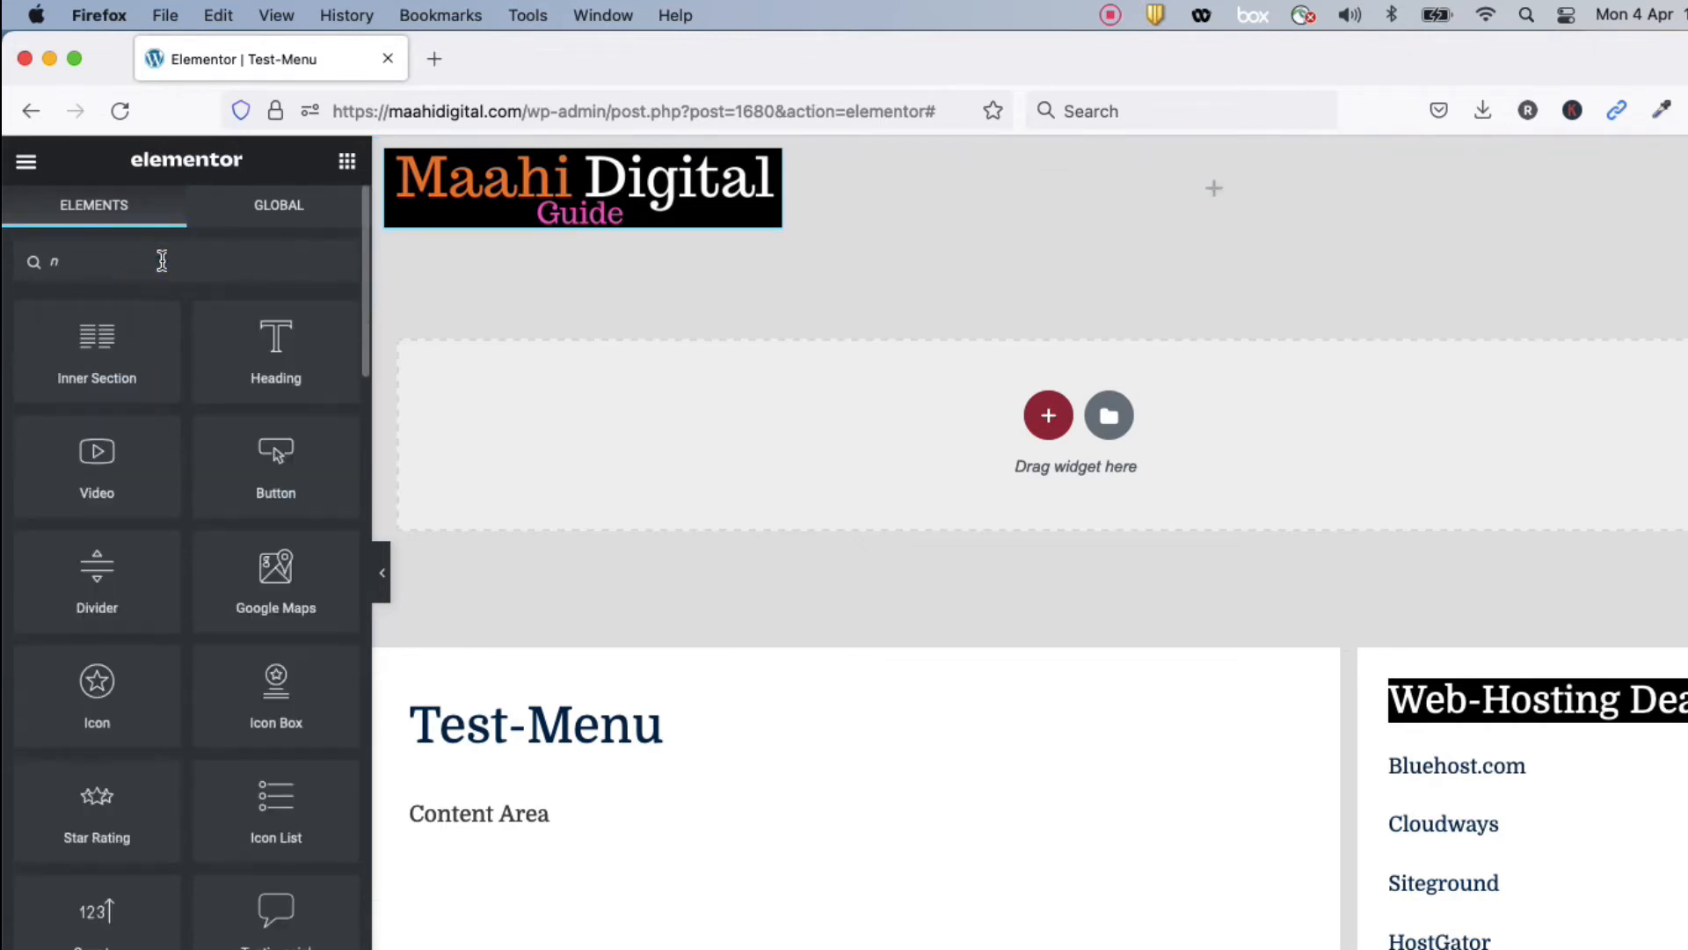
pyautogui.write('av')
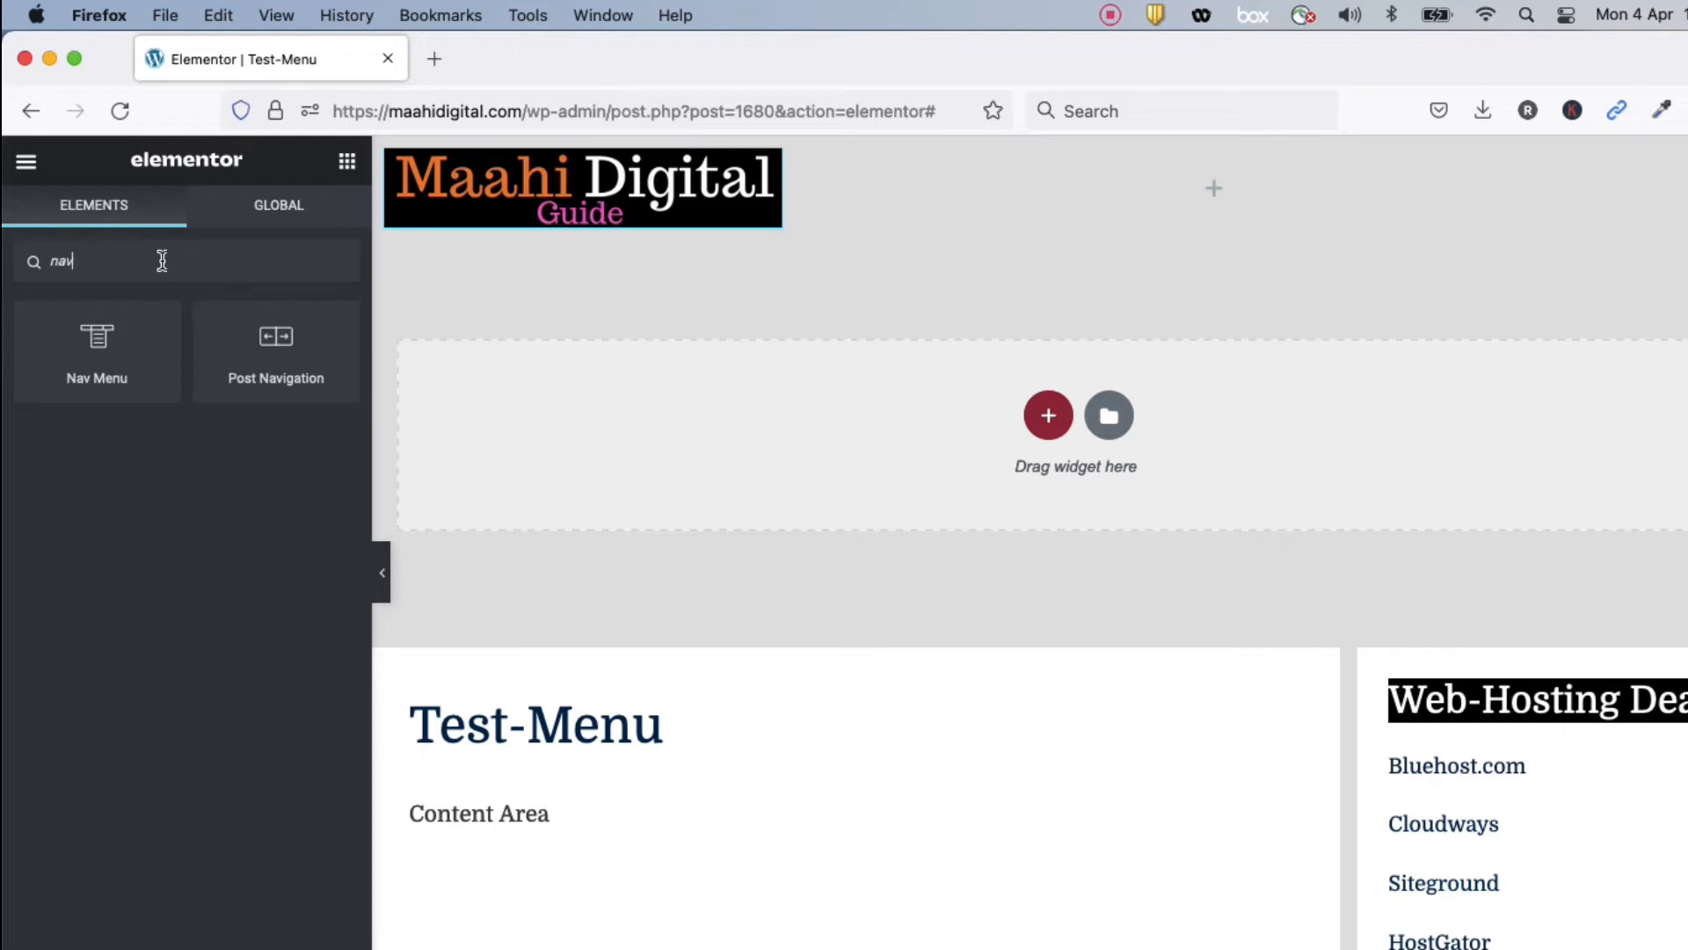
pyautogui.click(115, 350)
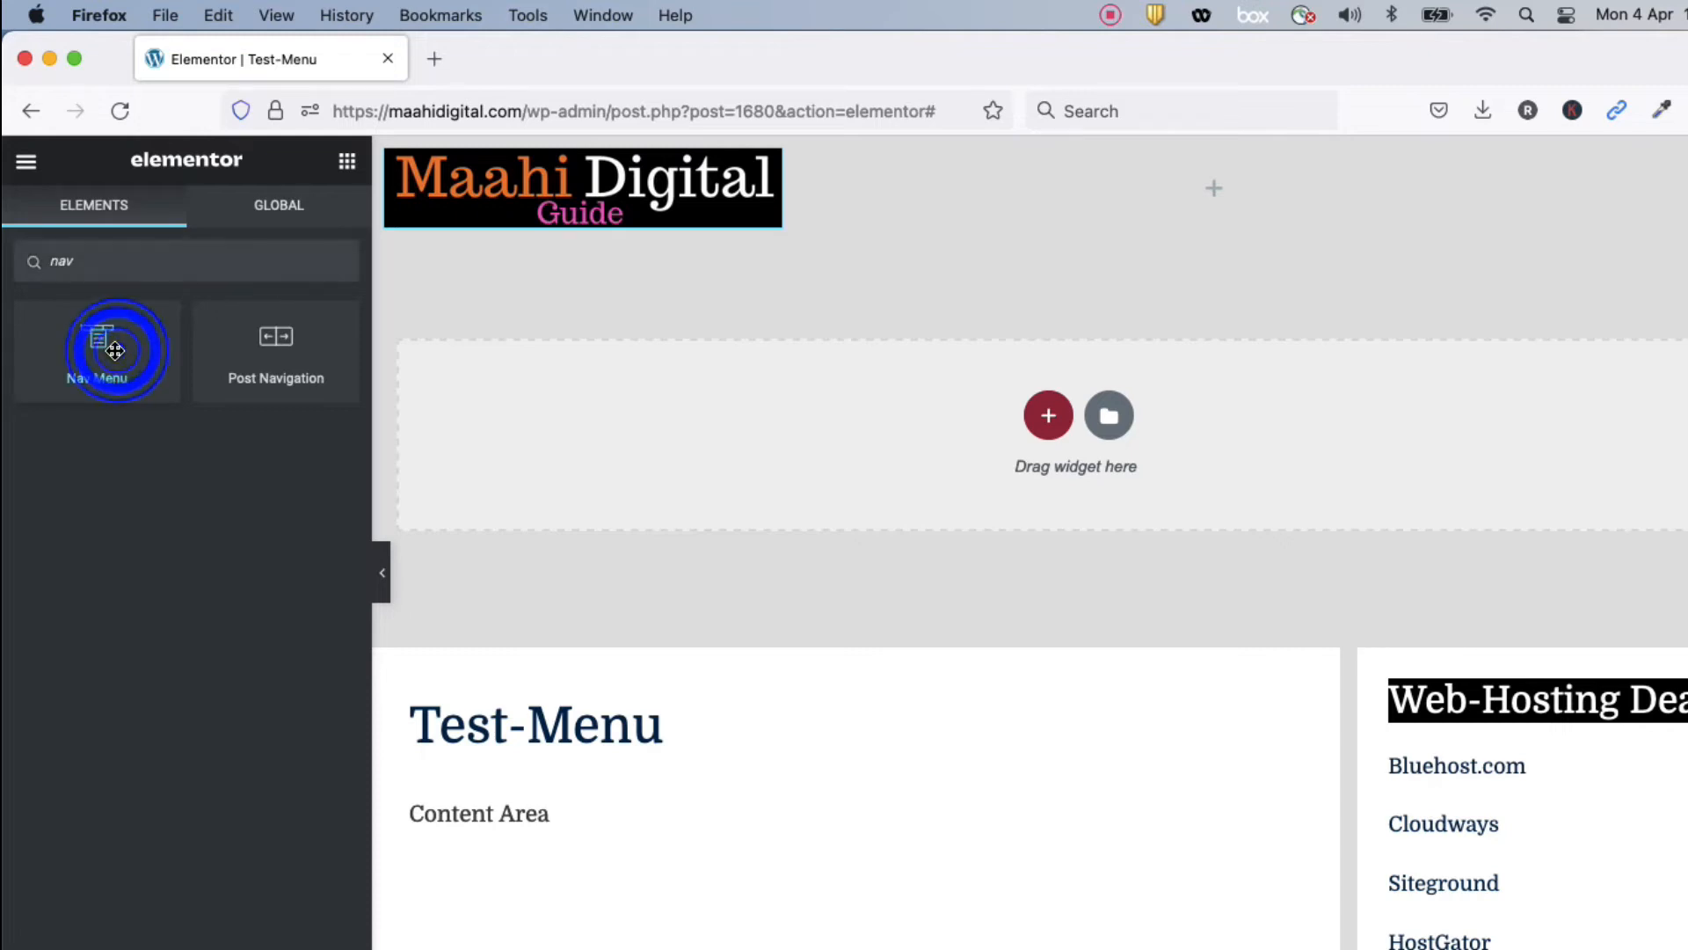
pyautogui.moveTo(116, 350); pyautogui.dragTo(986, 199)
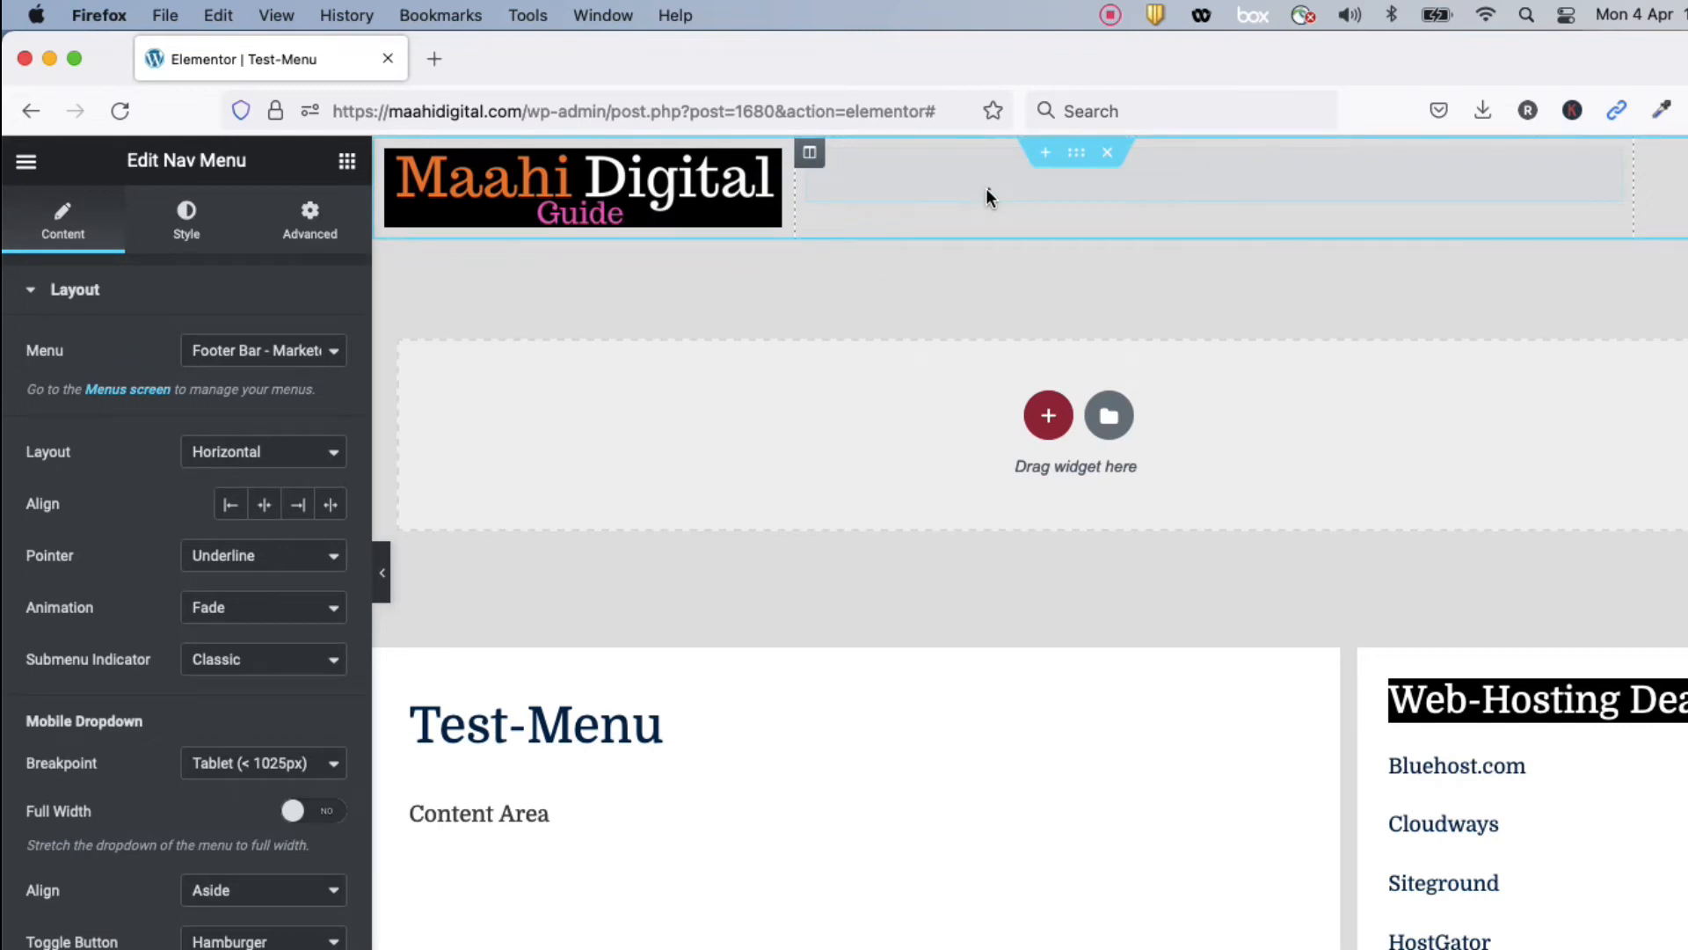
pyautogui.click(986, 190)
pyautogui.click(268, 356)
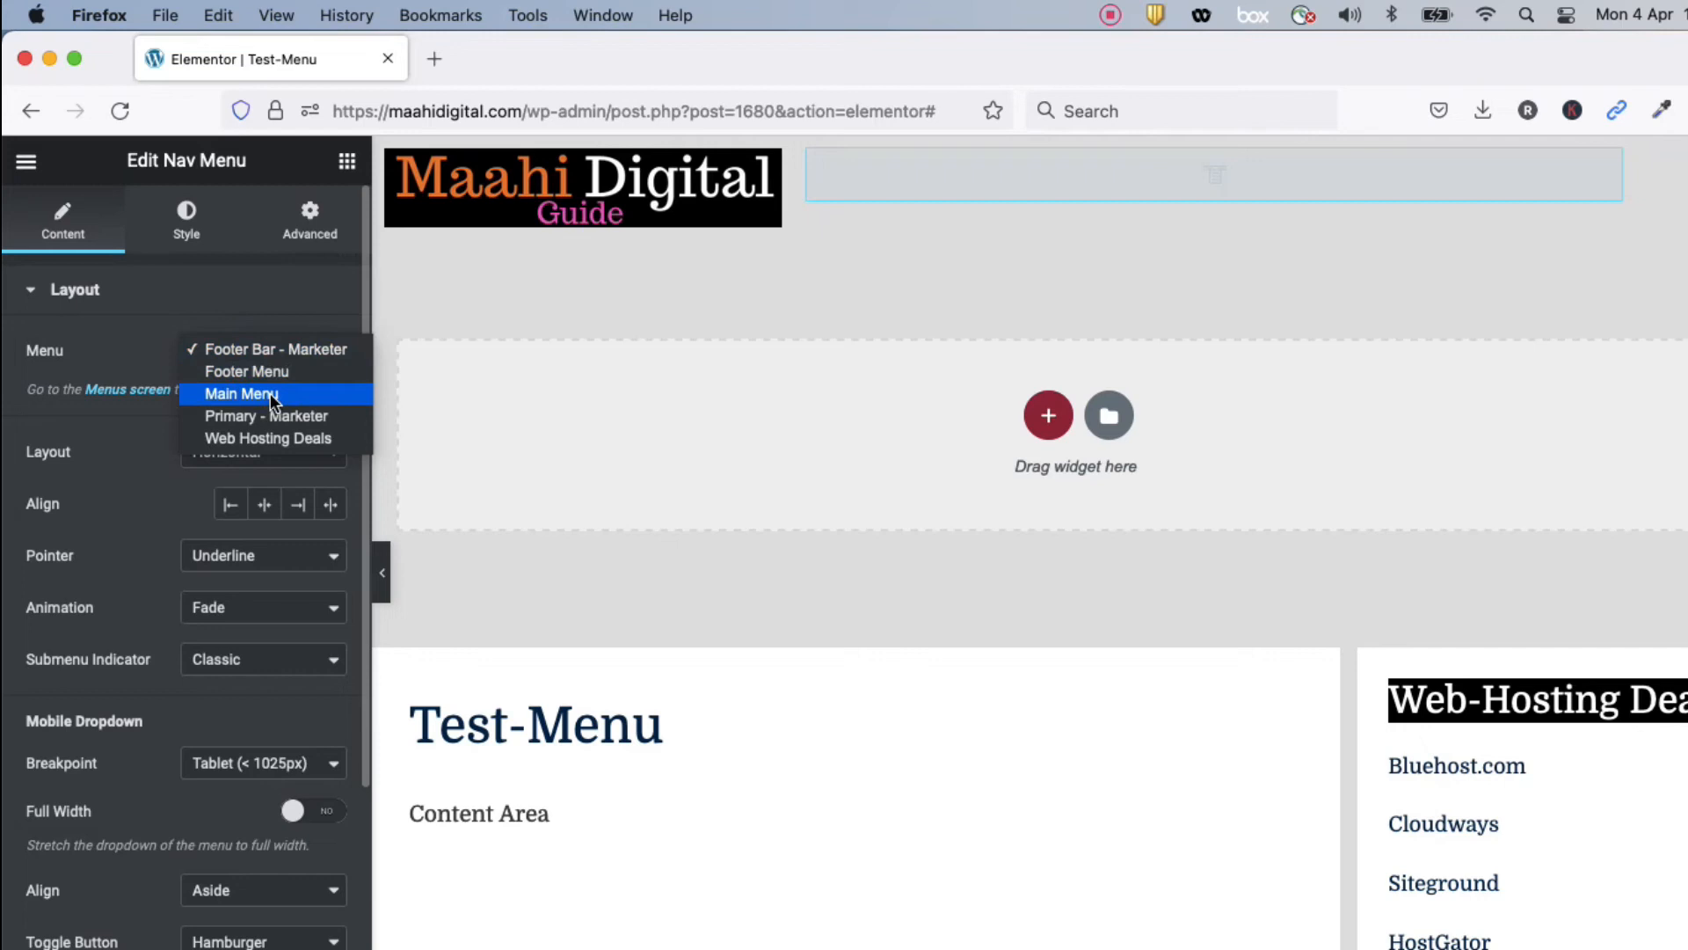
pyautogui.click(270, 393)
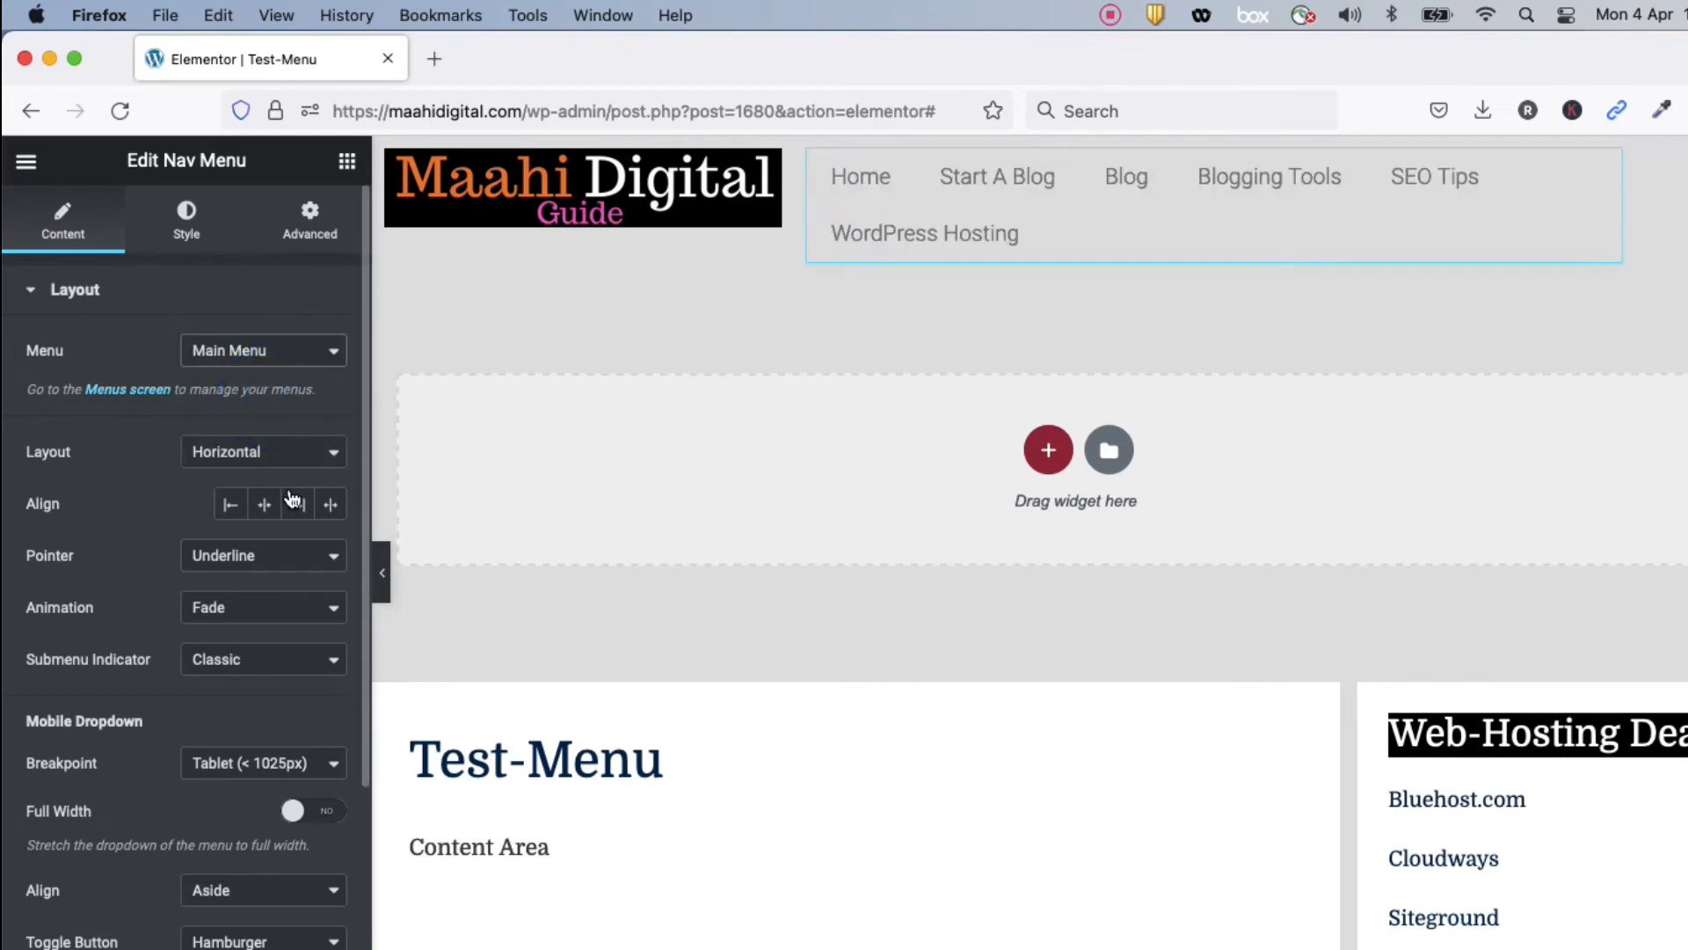
# Look through the Nav Menu widget's content settings and its advanced margin, padding and positioning options
pyautogui.scroll(-5, 161, 605)
pyautogui.scroll(5, 161, 605)
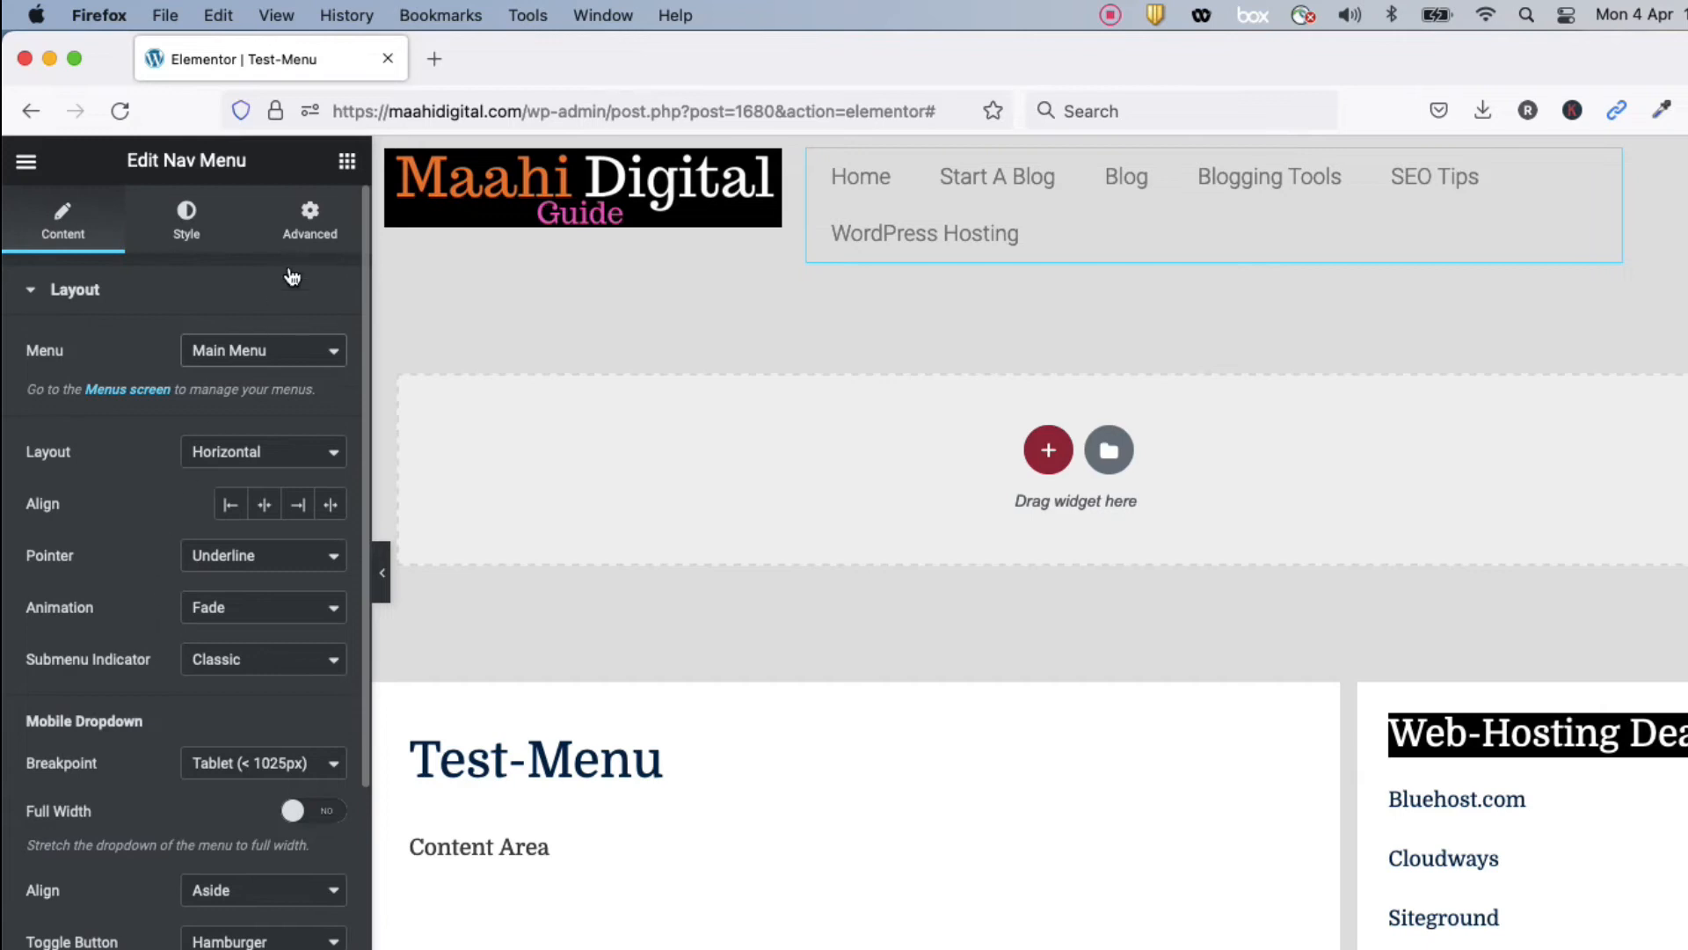
pyautogui.click(312, 222)
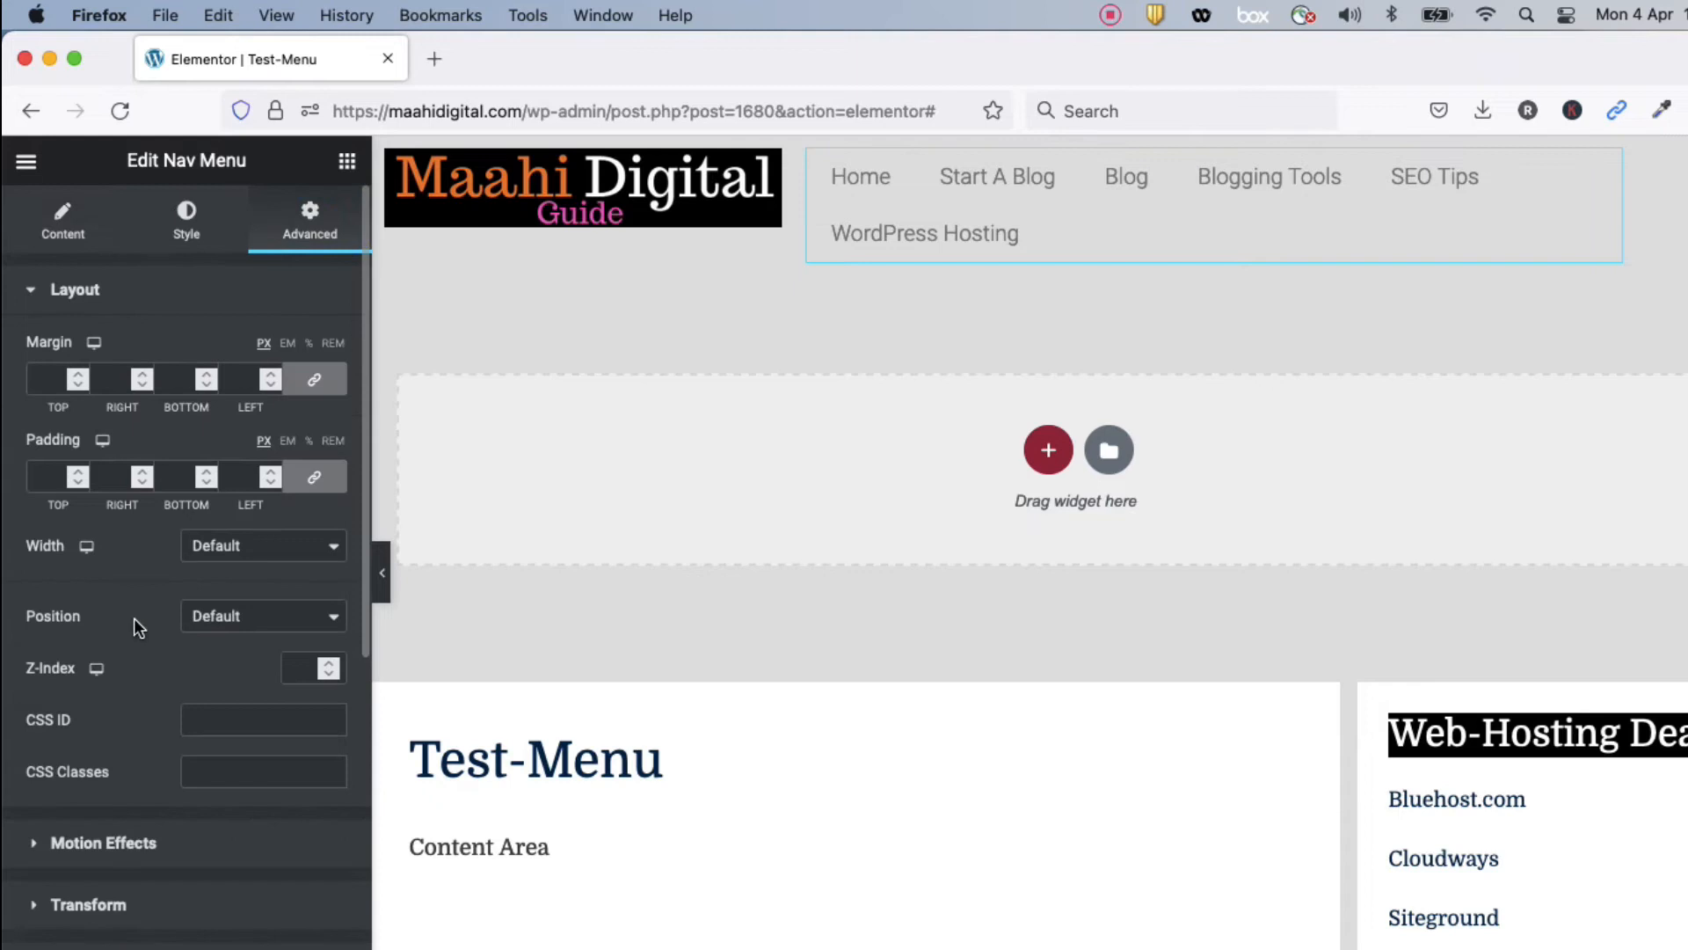
pyautogui.scroll(-4, 134, 618)
pyautogui.scroll(-3, 133, 618)
pyautogui.scroll(6, 135, 626)
pyautogui.click(74, 231)
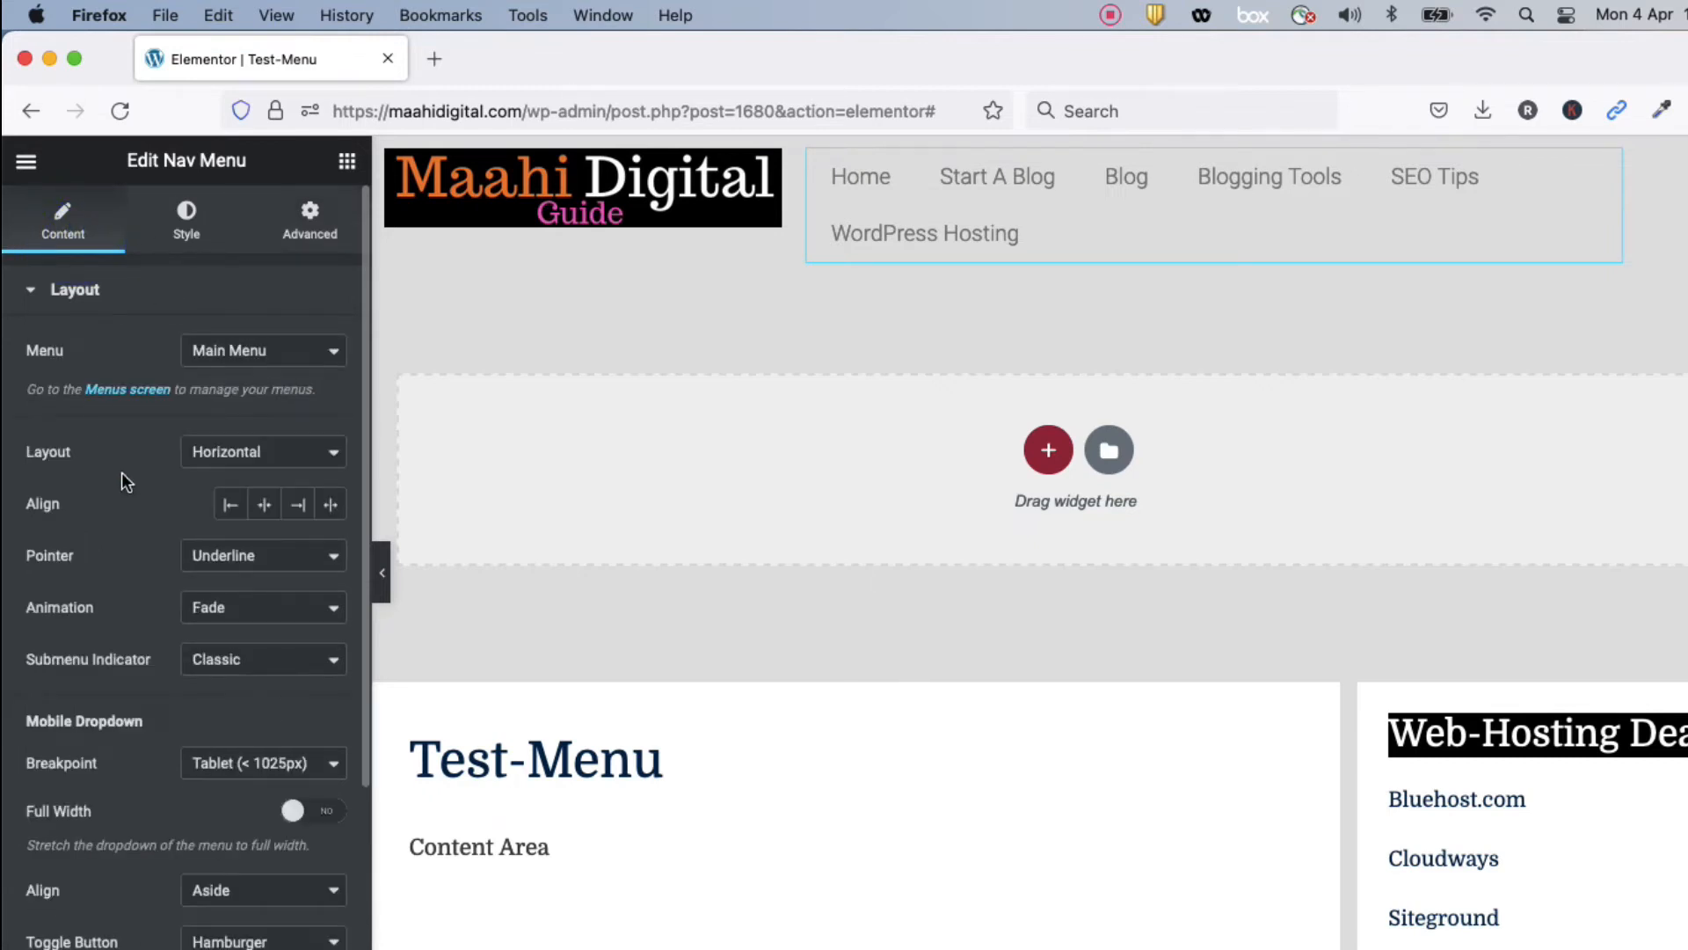
# Set the Nav Menu's layout to Vertical
pyautogui.click(243, 452)
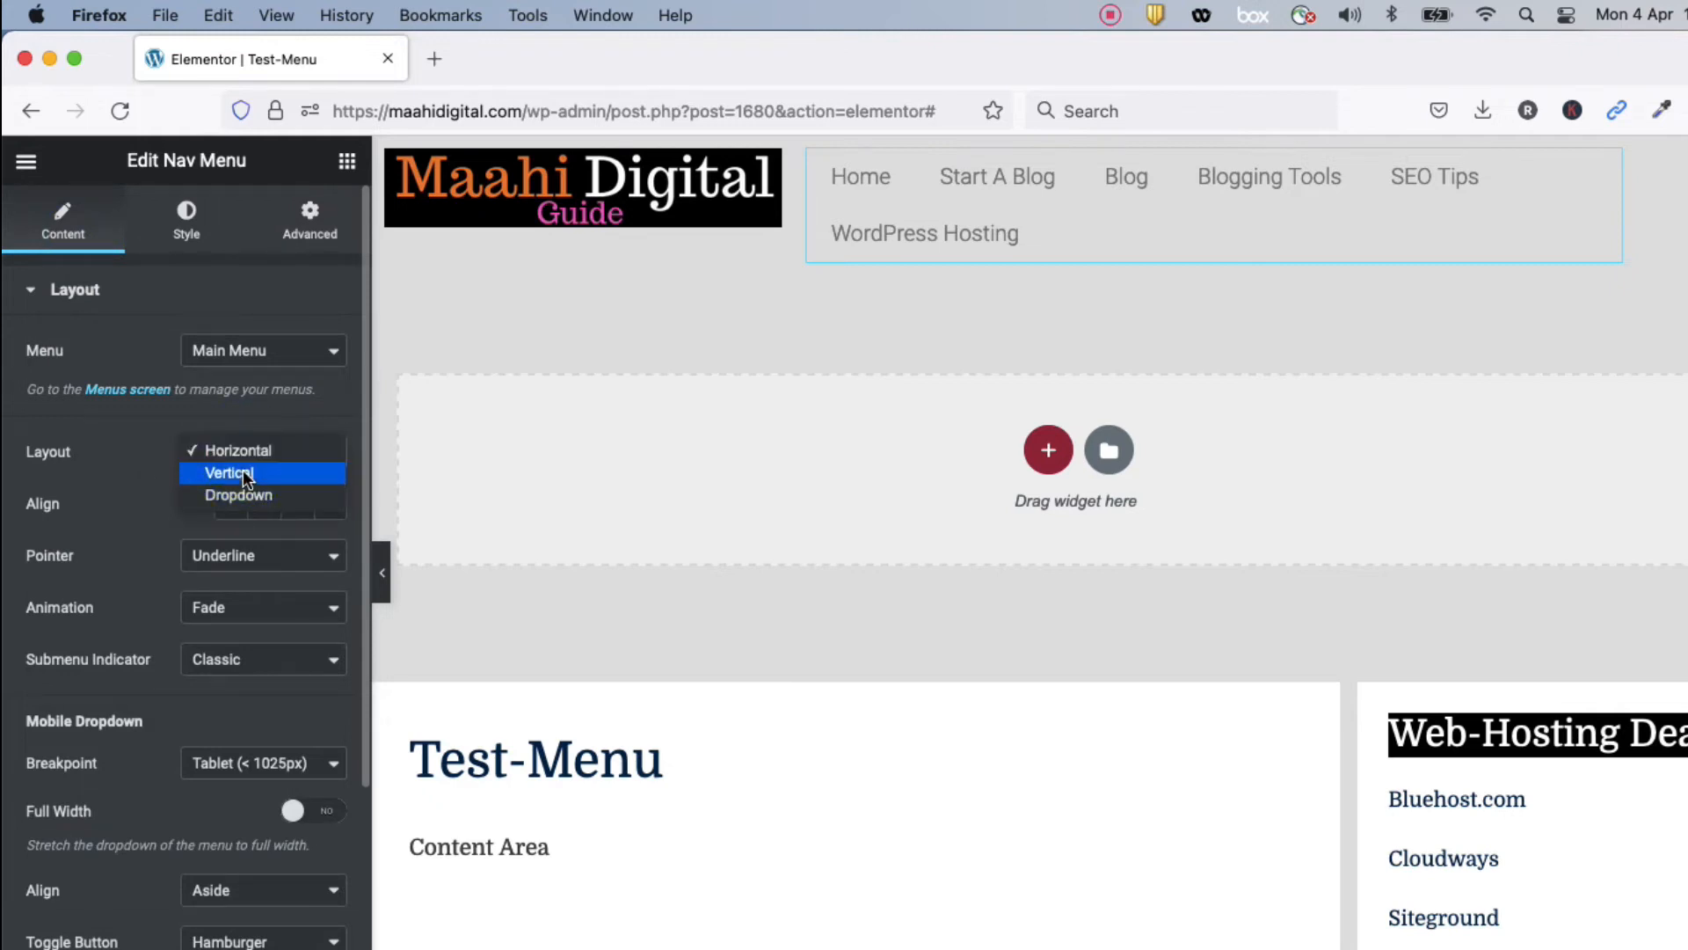
pyautogui.click(243, 471)
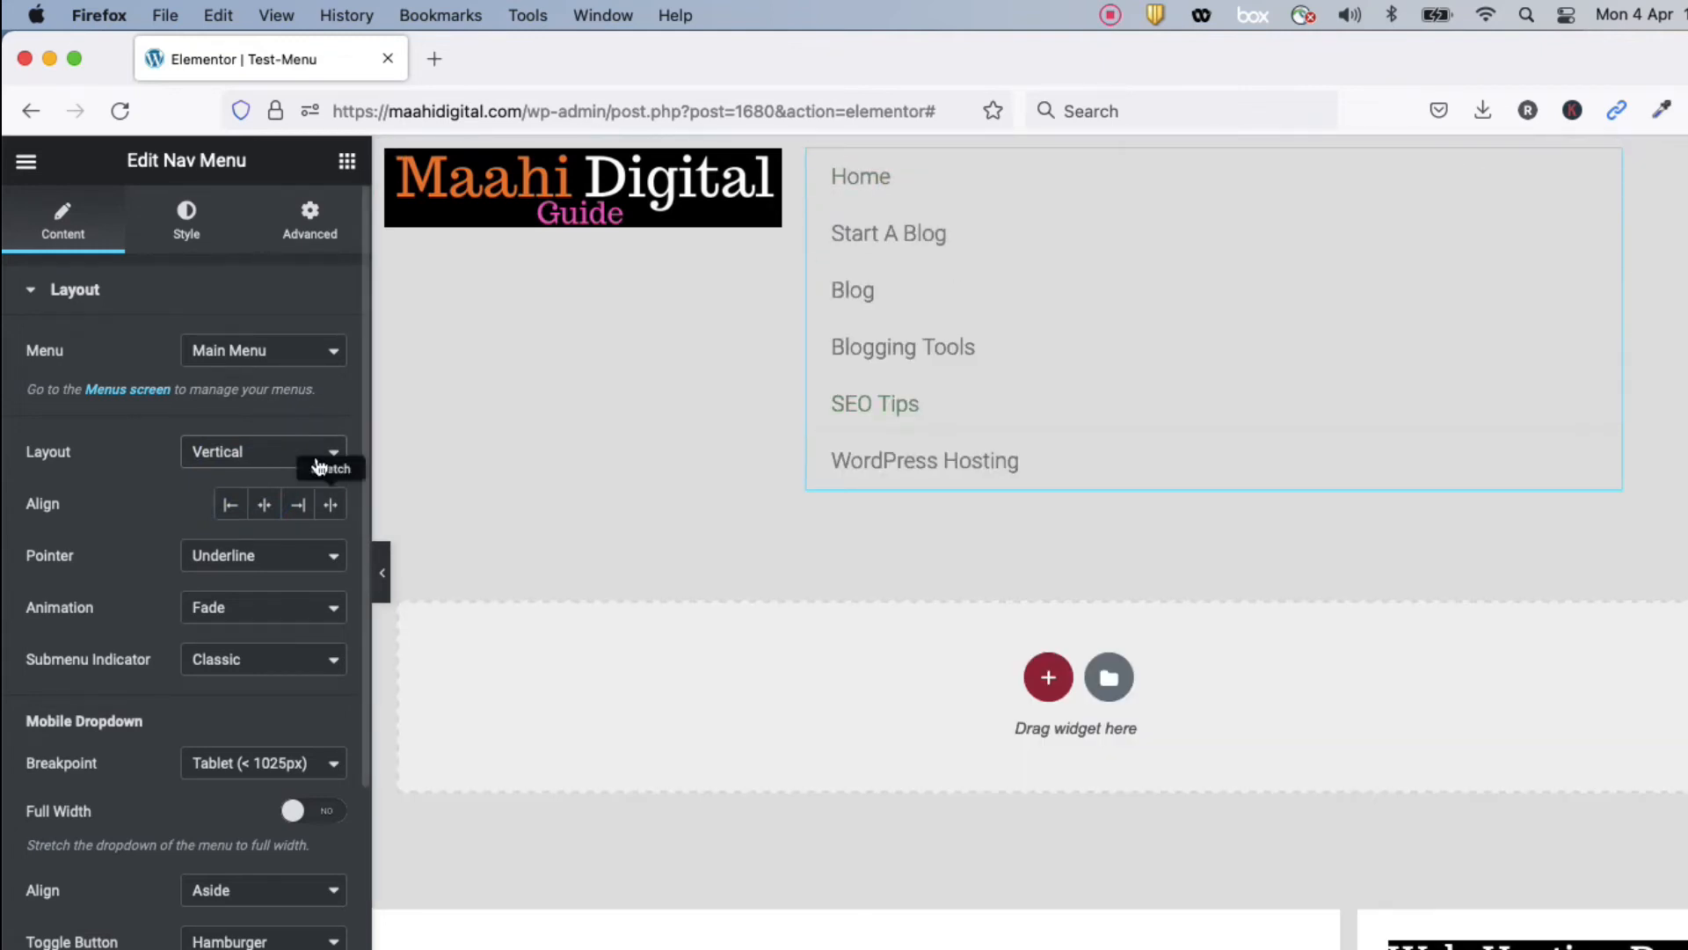
# Set the Nav Menu's layout to Dropdown and test expanding and collapsing its hamburger toggle
pyautogui.click(307, 452)
pyautogui.click(302, 473)
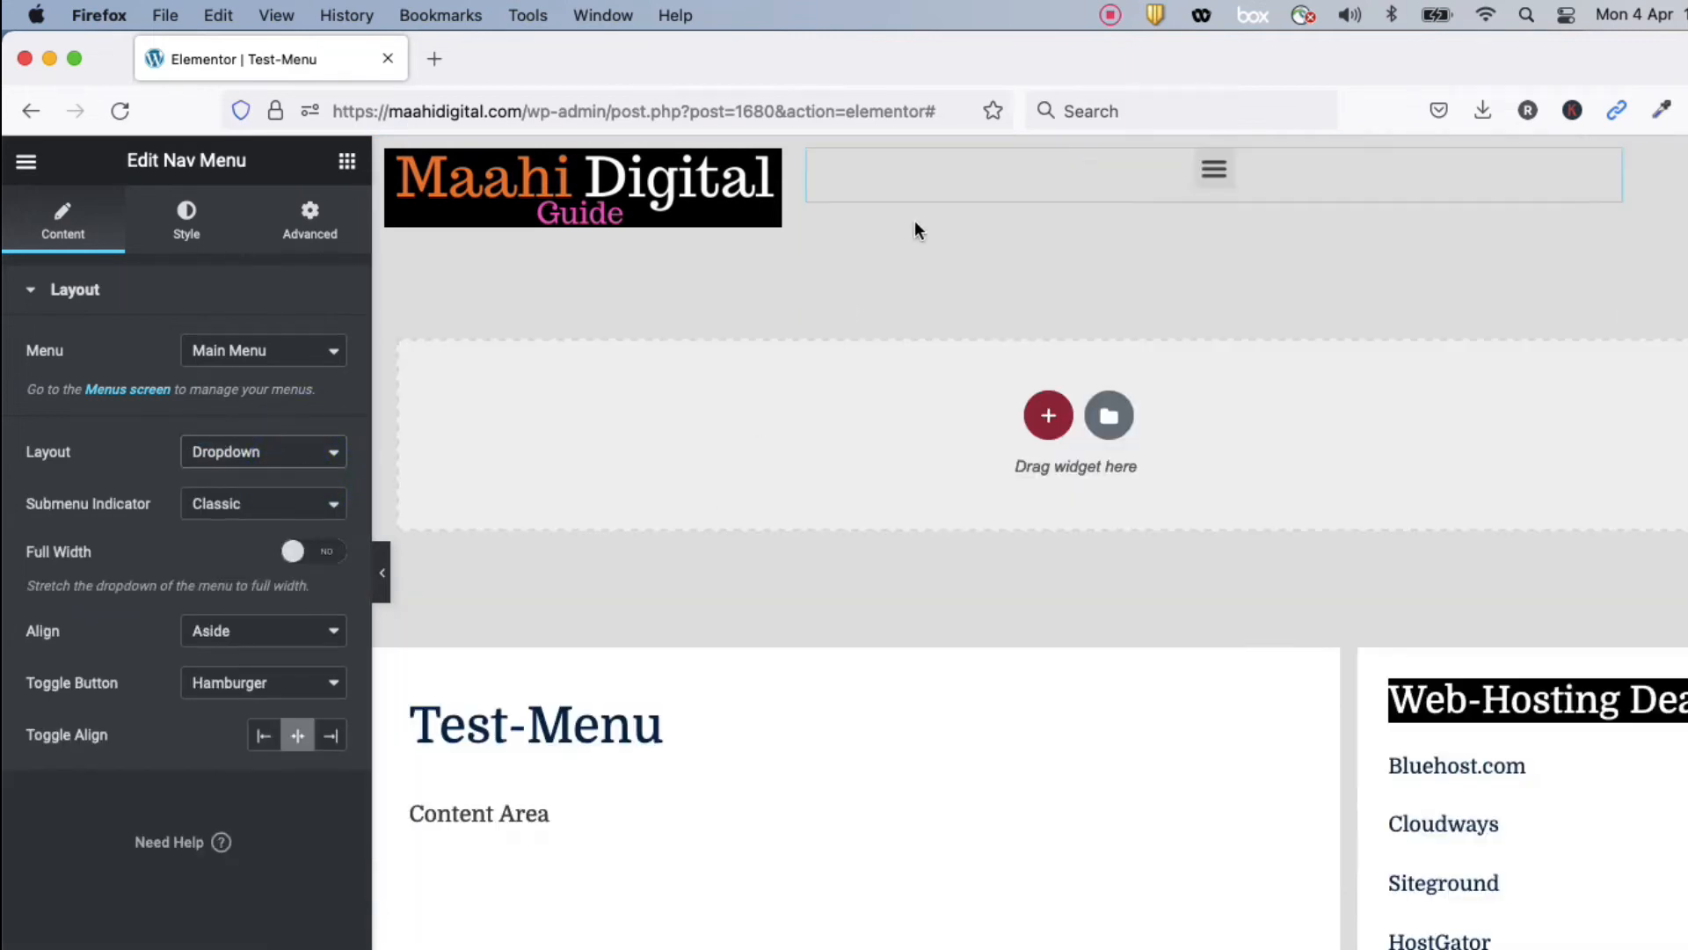
pyautogui.click(1210, 167)
pyautogui.click(1210, 166)
pyautogui.click(1210, 166)
pyautogui.click(1210, 166)
# Set the Nav Menu's layout to Horizontal, keeping Main Menu as the menu and Fade as the animation
pyautogui.click(287, 355)
pyautogui.click(285, 348)
pyautogui.click(256, 452)
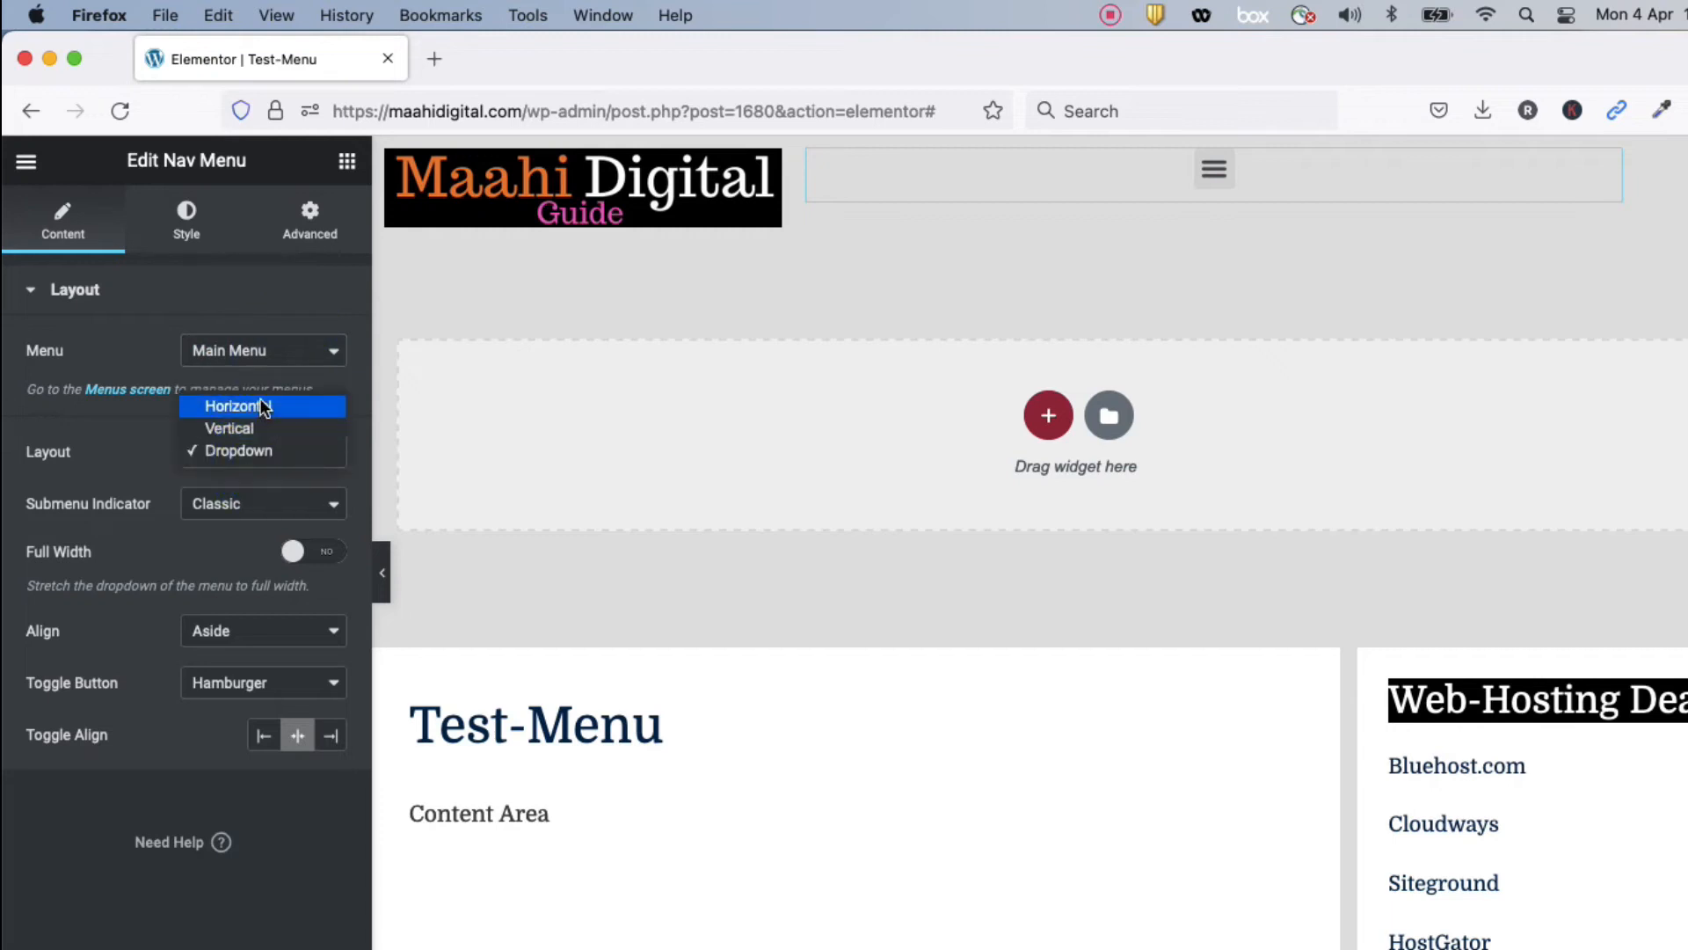
pyautogui.click(256, 399)
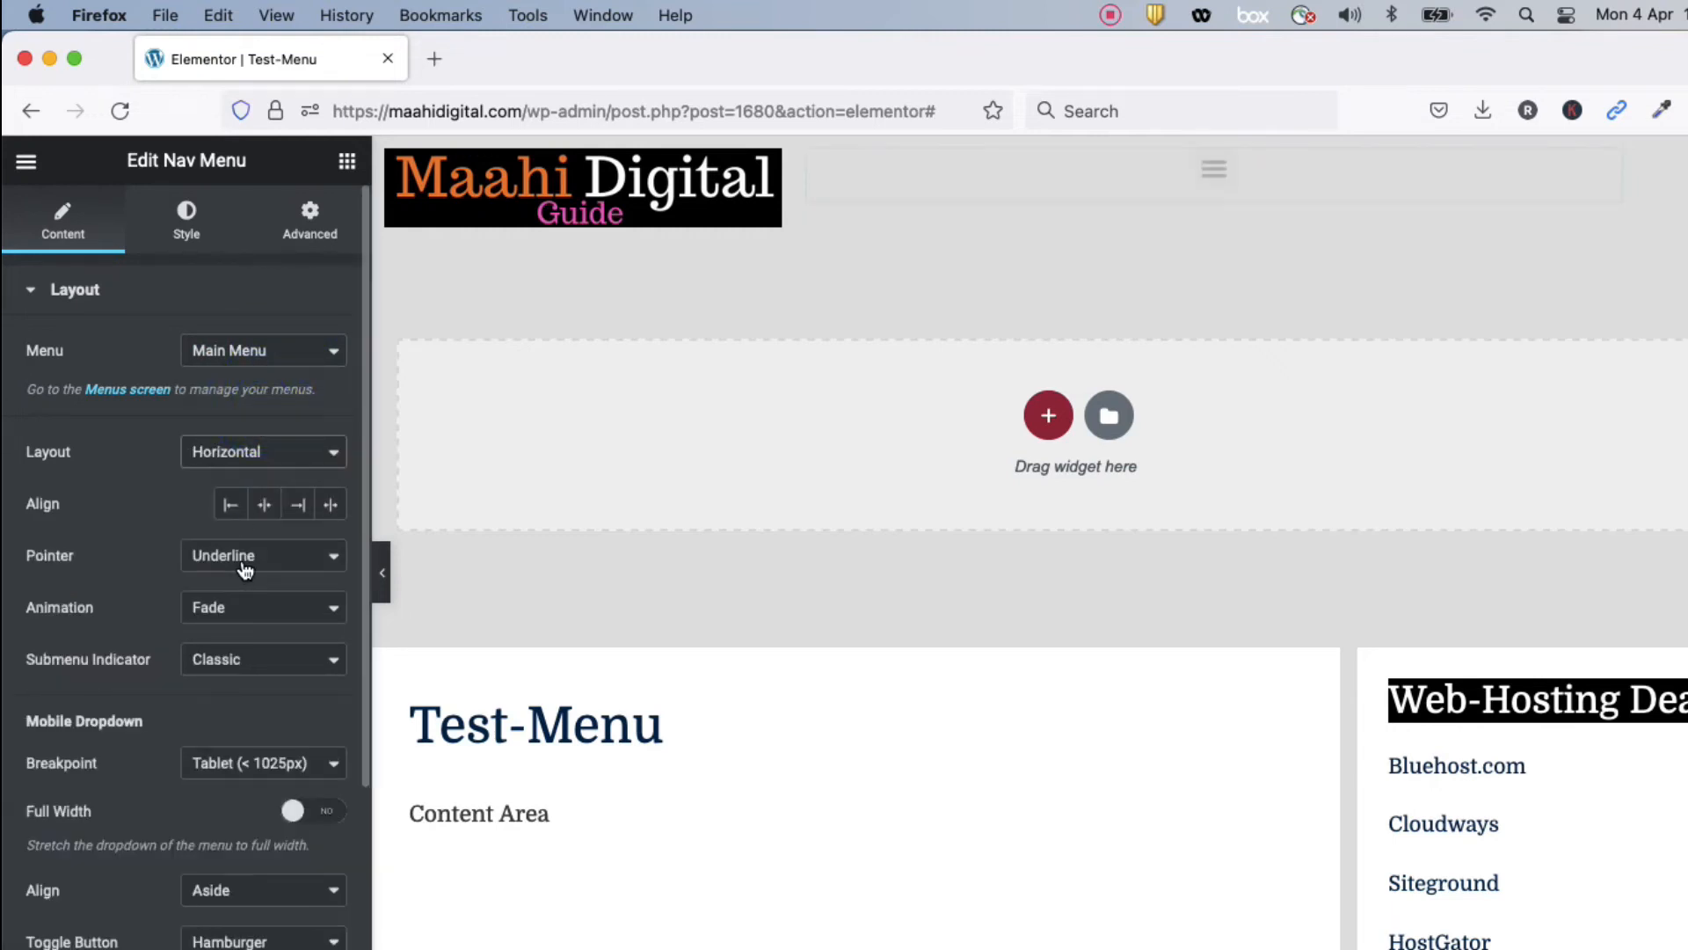
pyautogui.click(247, 616)
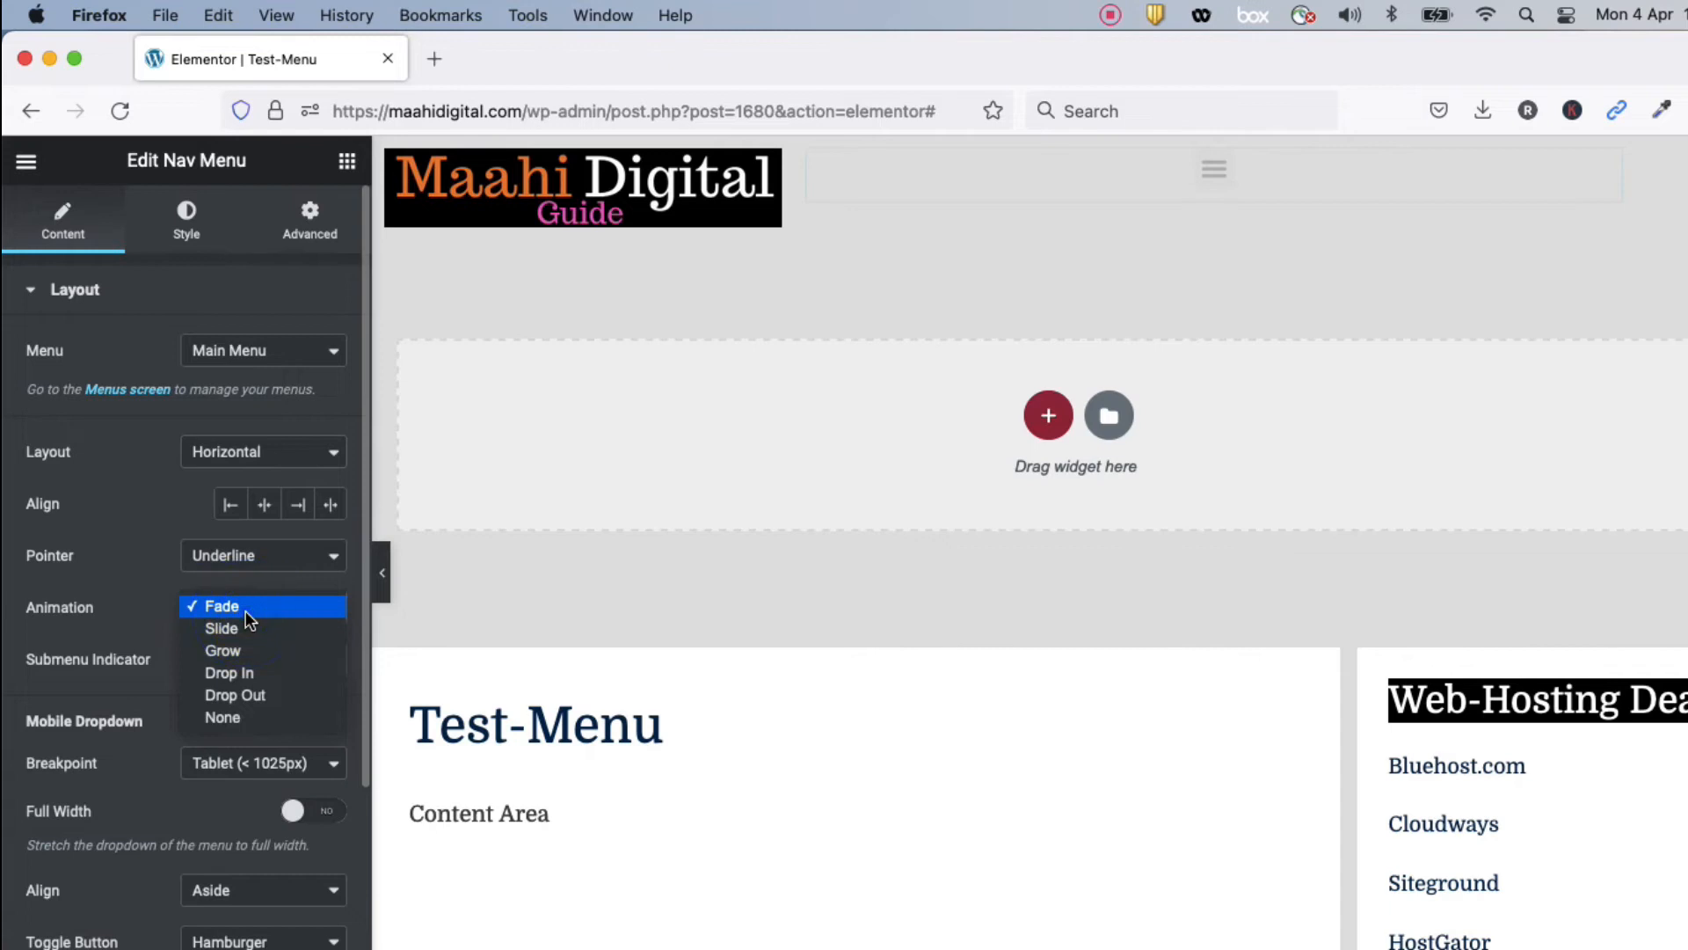
pyautogui.click(245, 610)
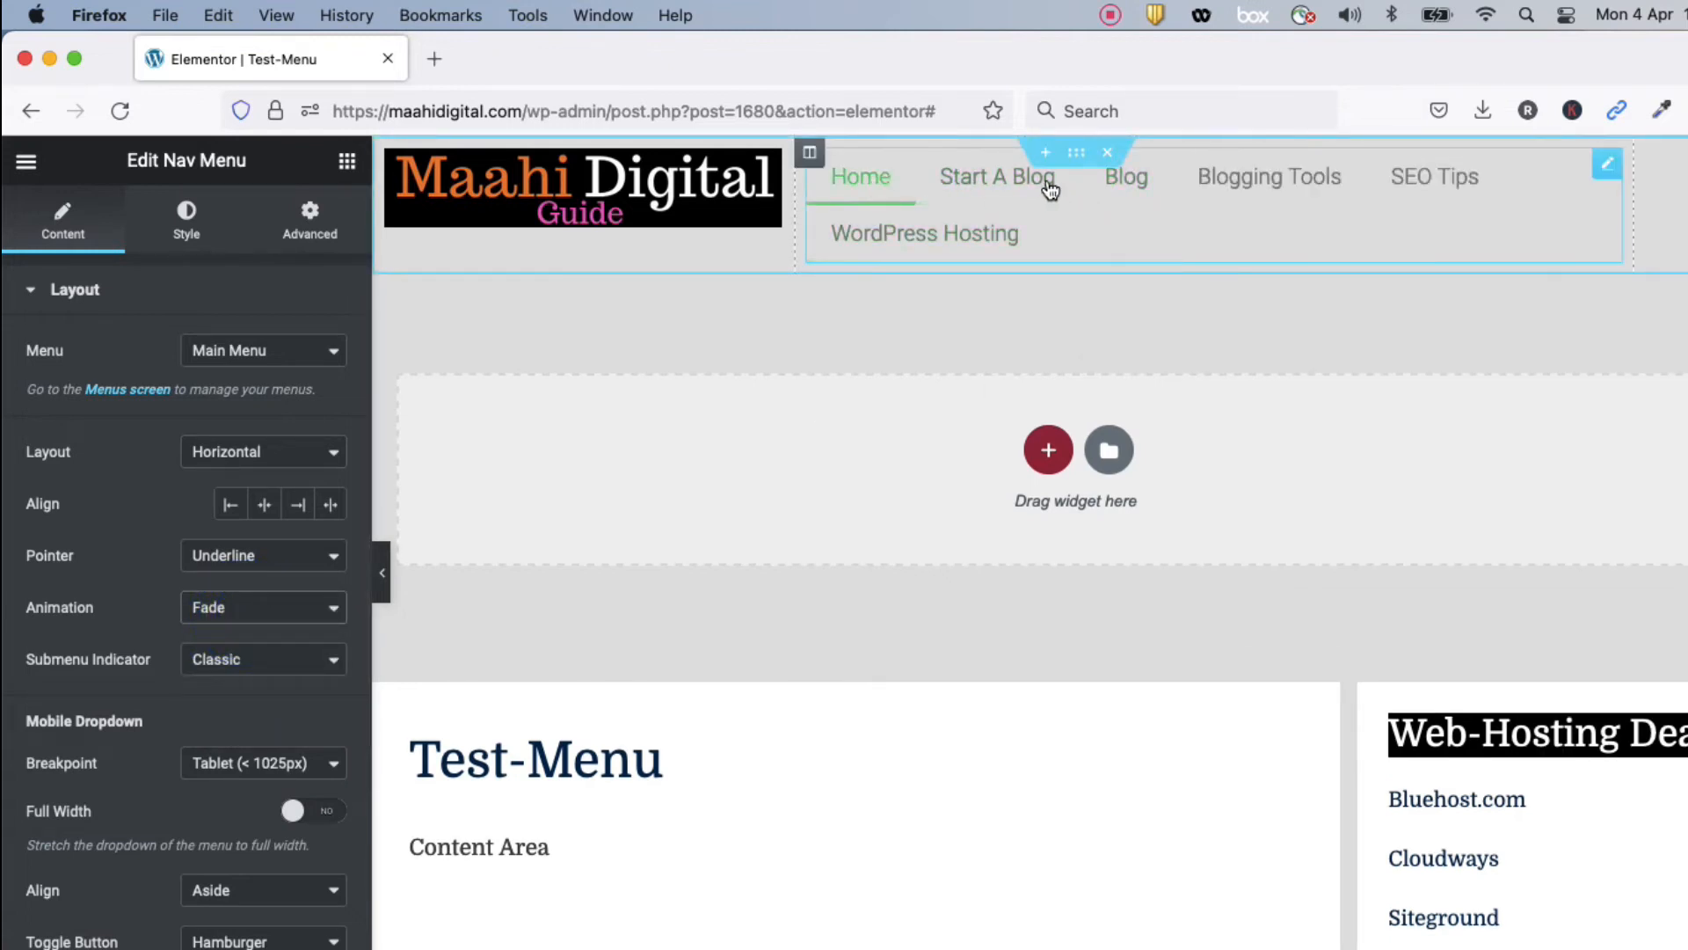
# Set the Nav Menu's pointer to None, keeping the Classic submenu indicator
pyautogui.scroll(-3, 264, 598)
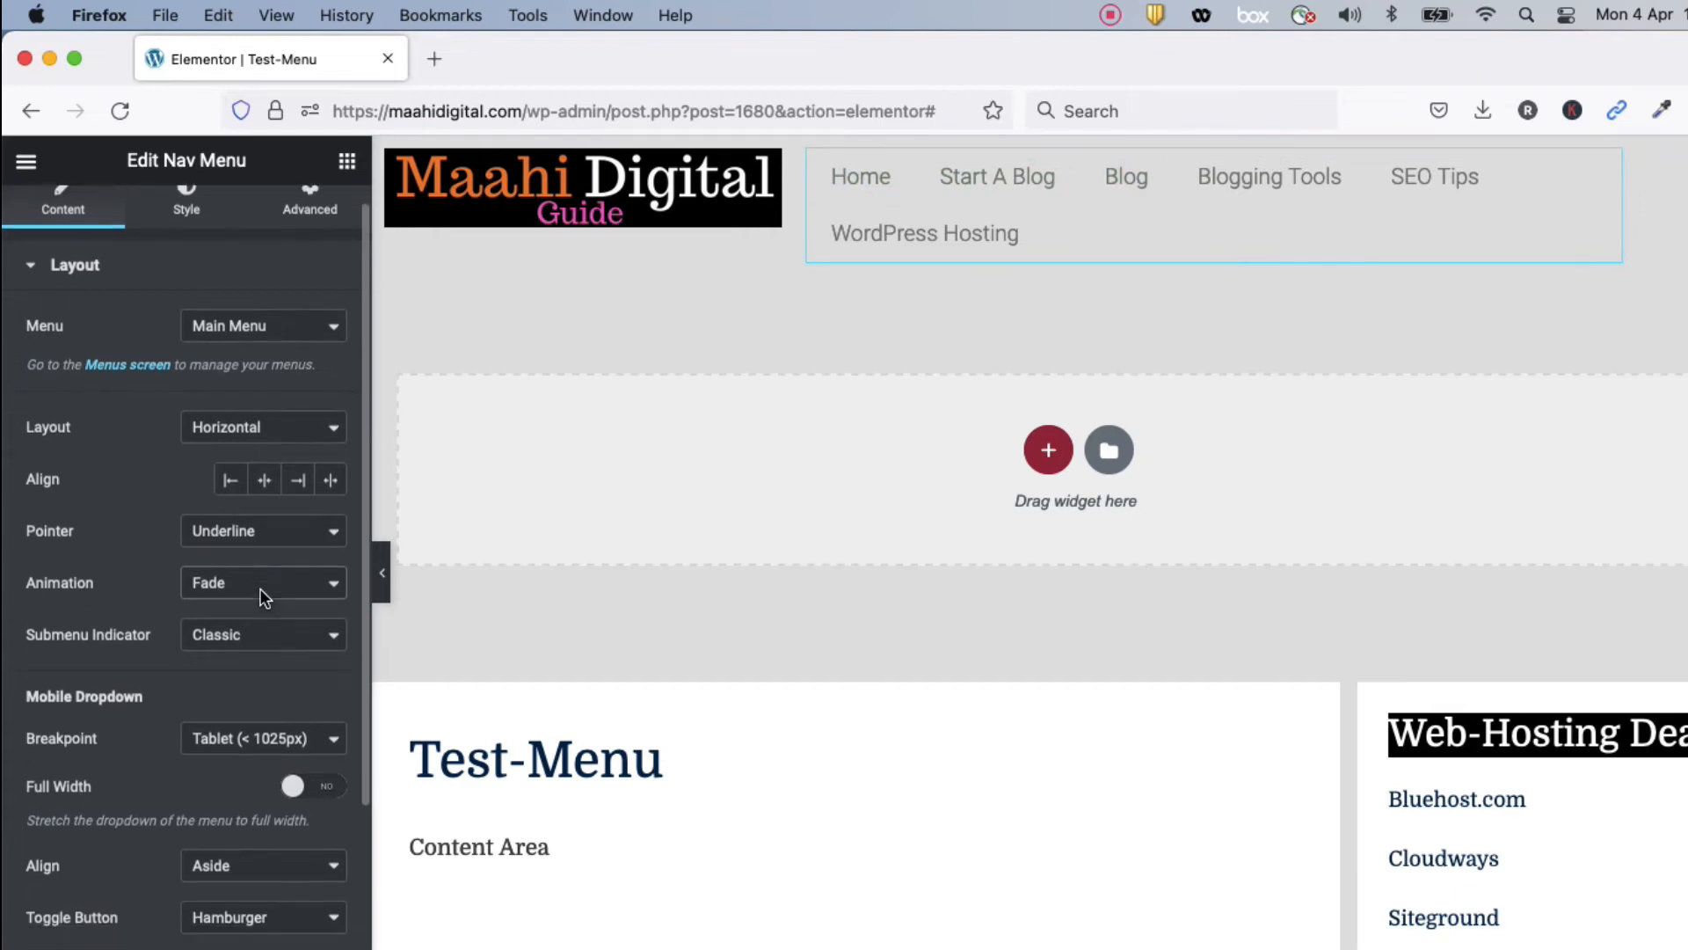
pyautogui.click(260, 561)
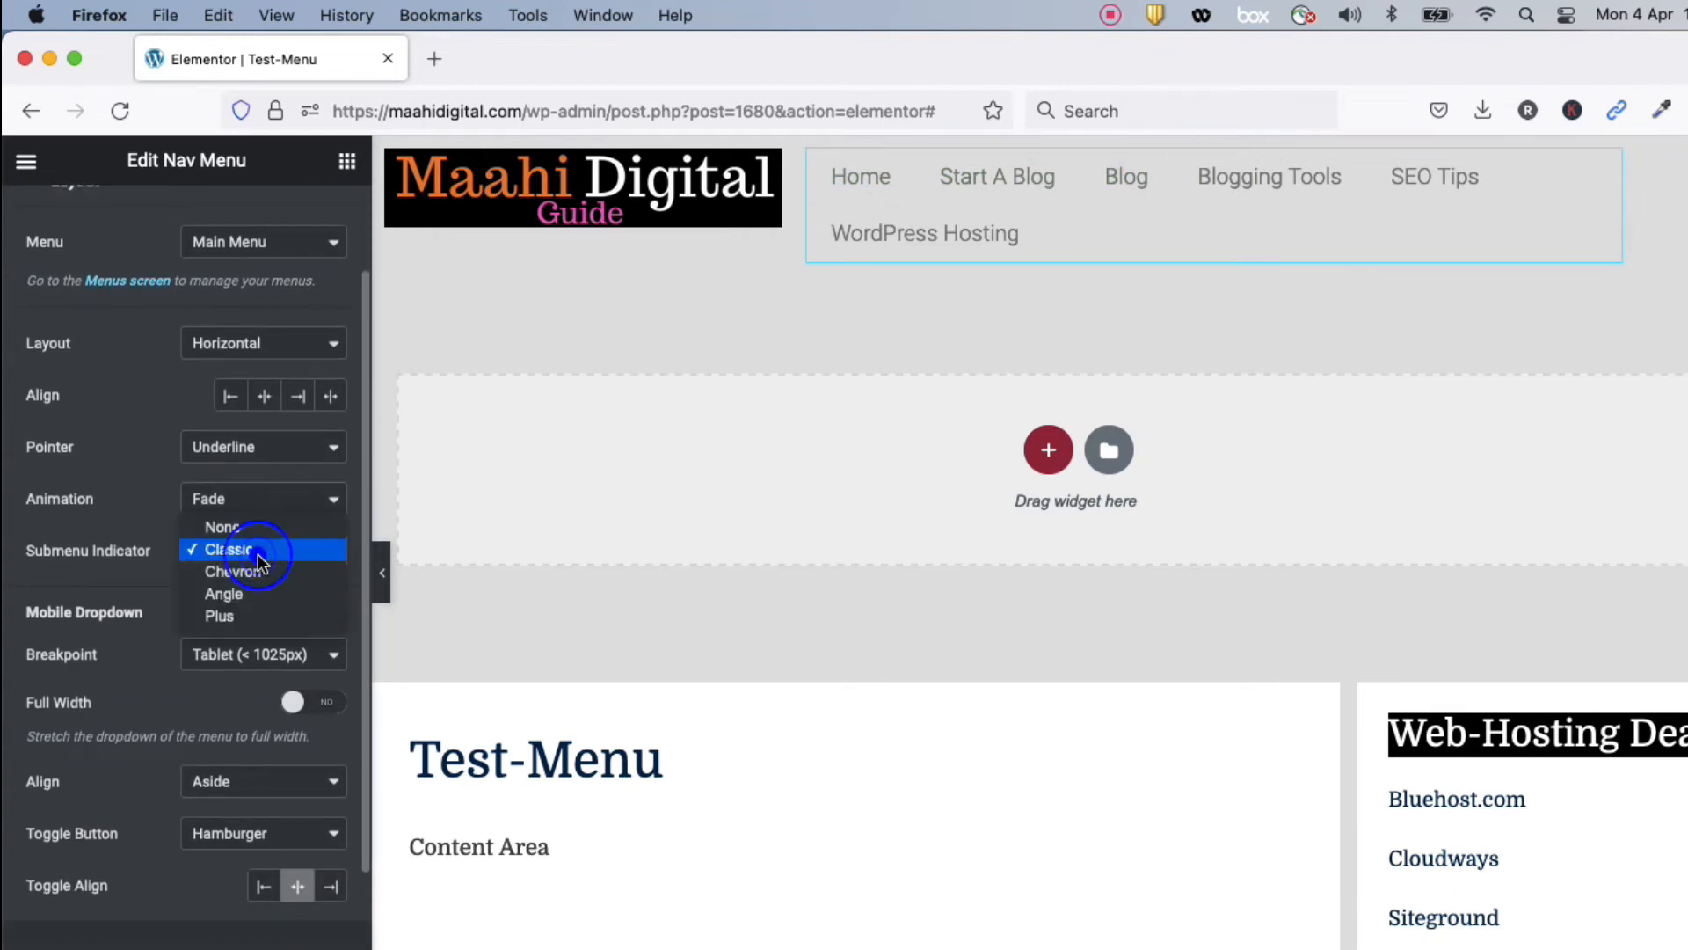
pyautogui.click(255, 549)
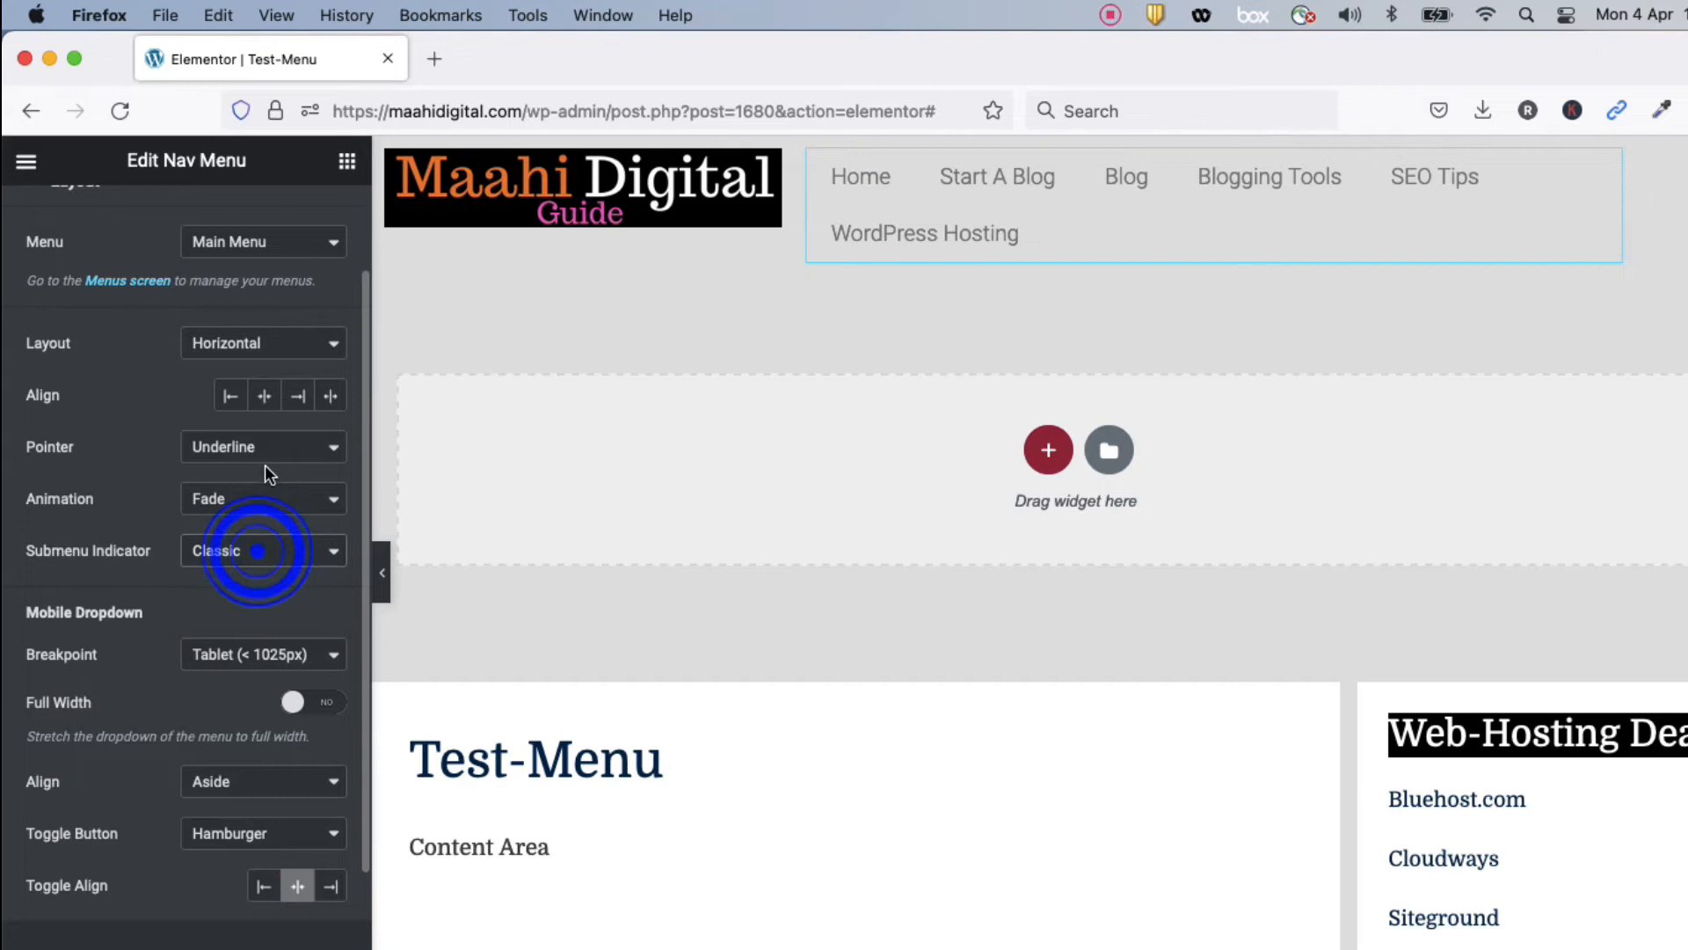
pyautogui.click(266, 446)
pyautogui.click(266, 447)
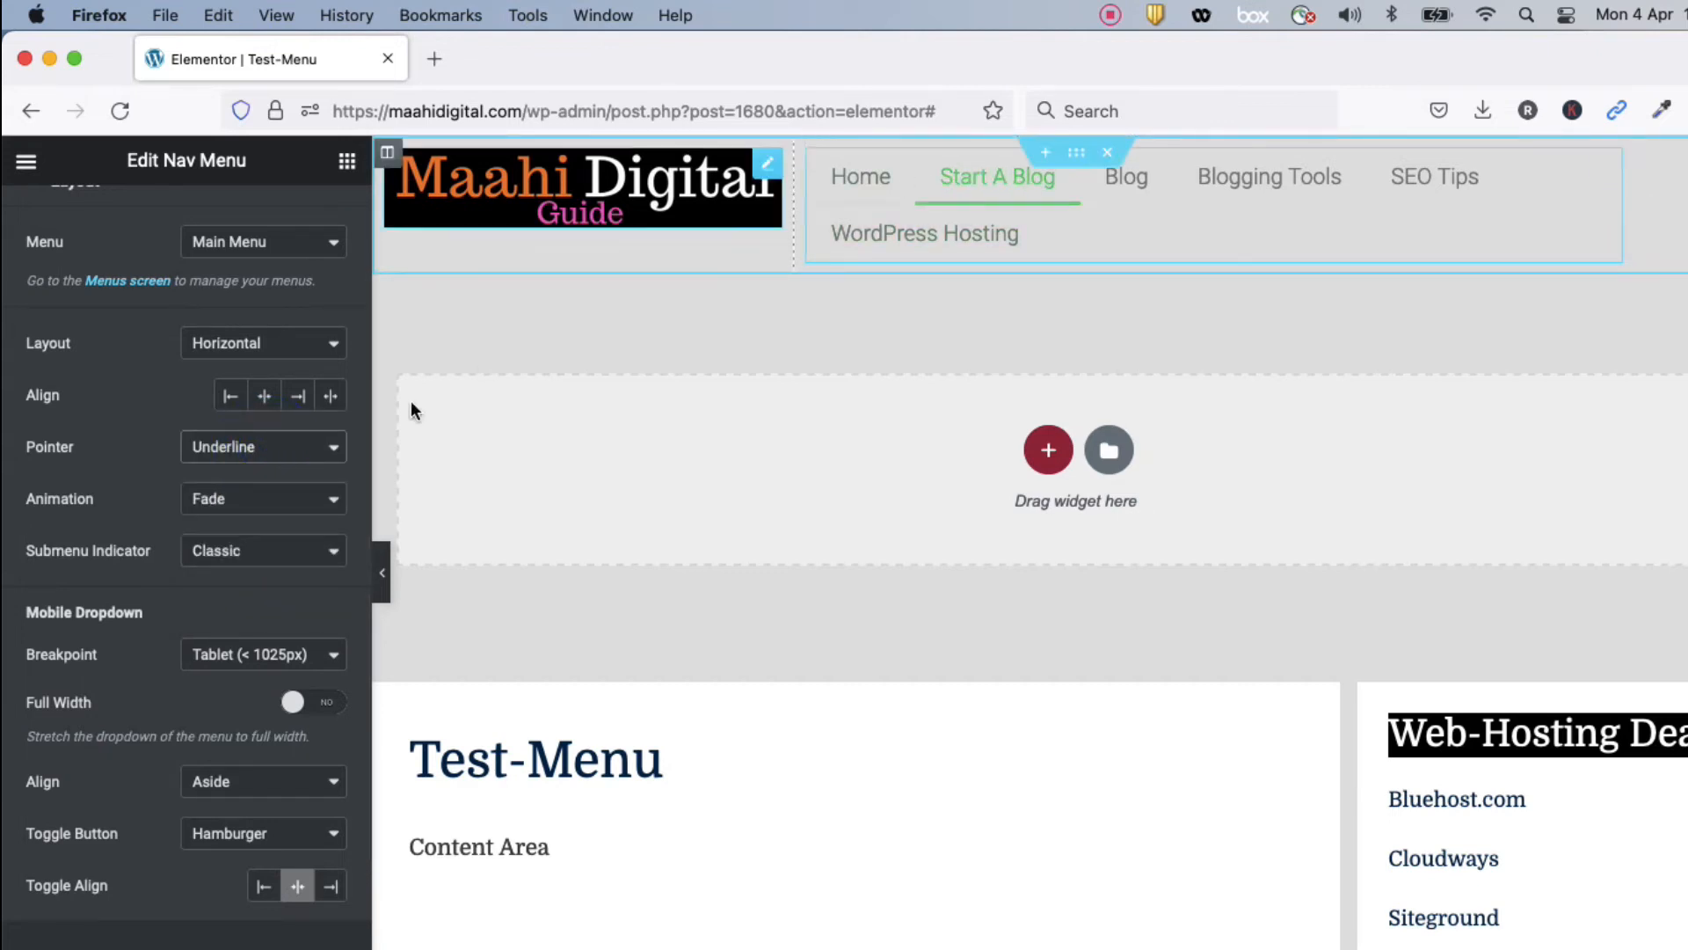
pyautogui.click(277, 456)
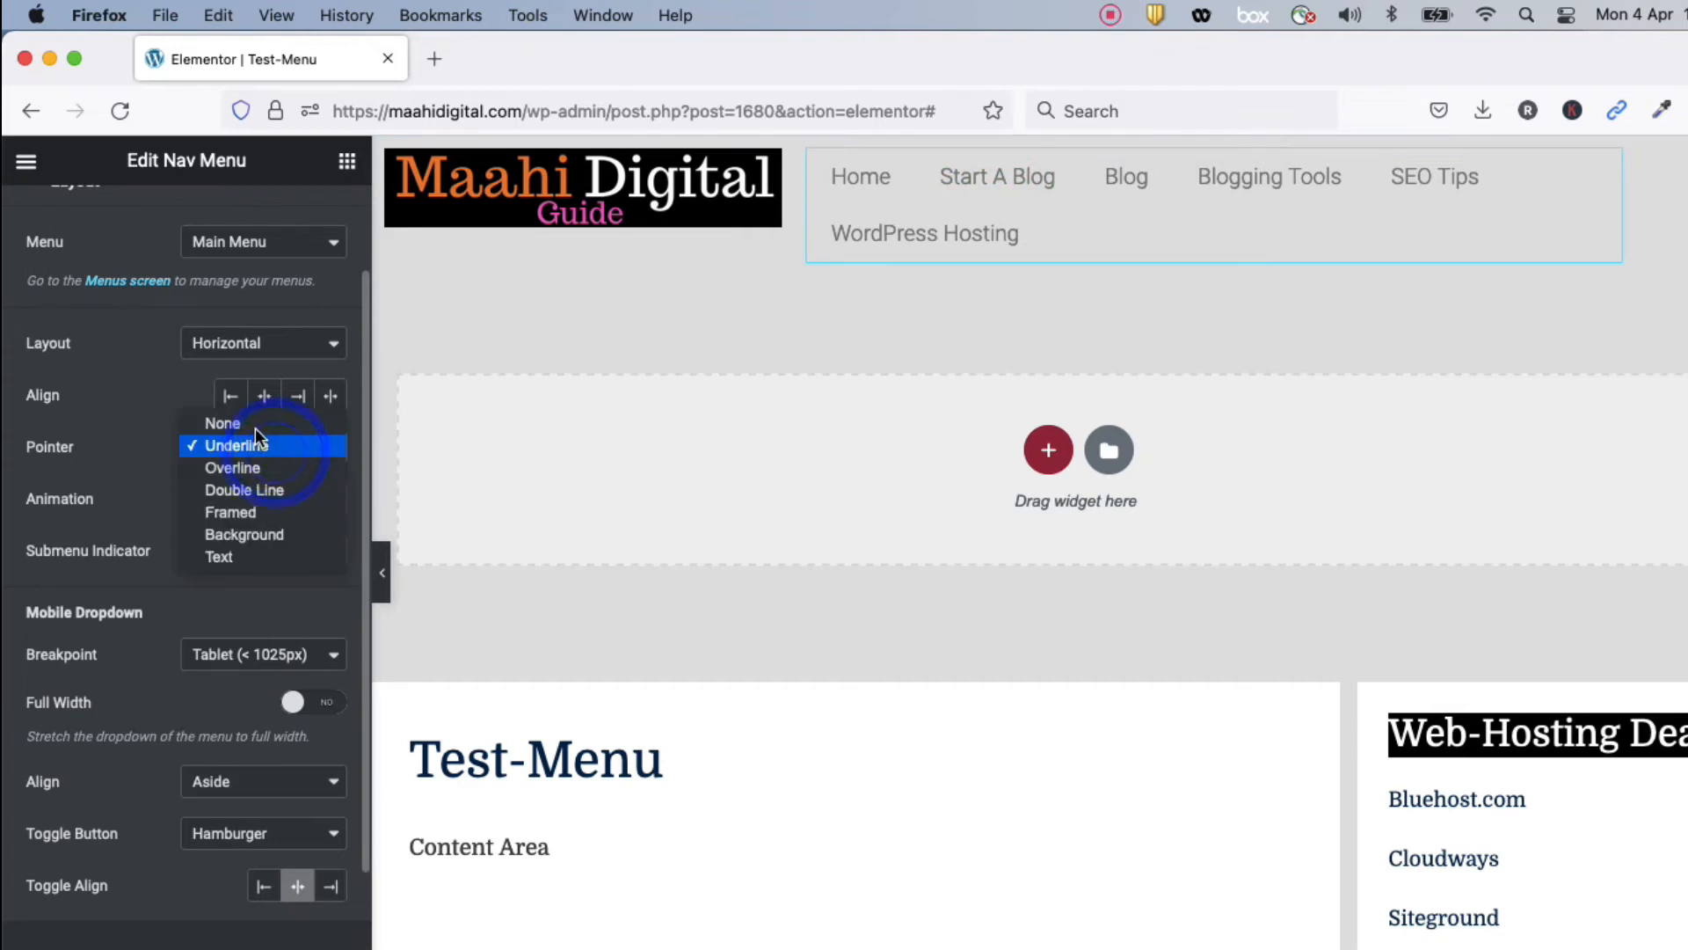
pyautogui.click(252, 425)
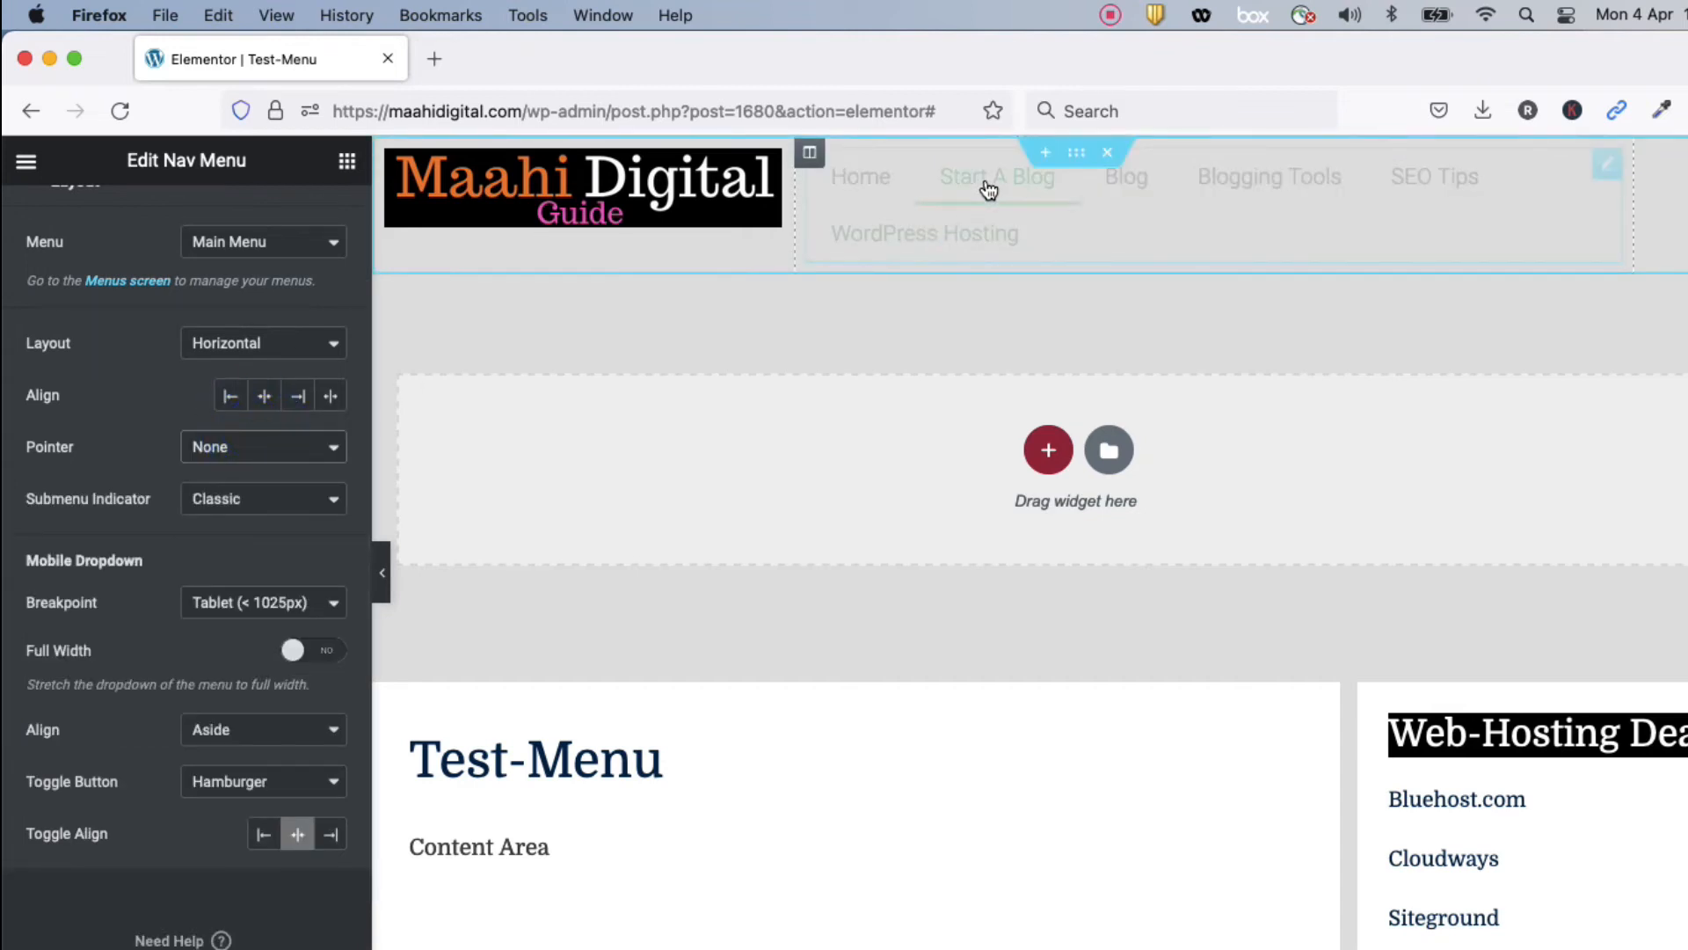
pyautogui.click(650, 334)
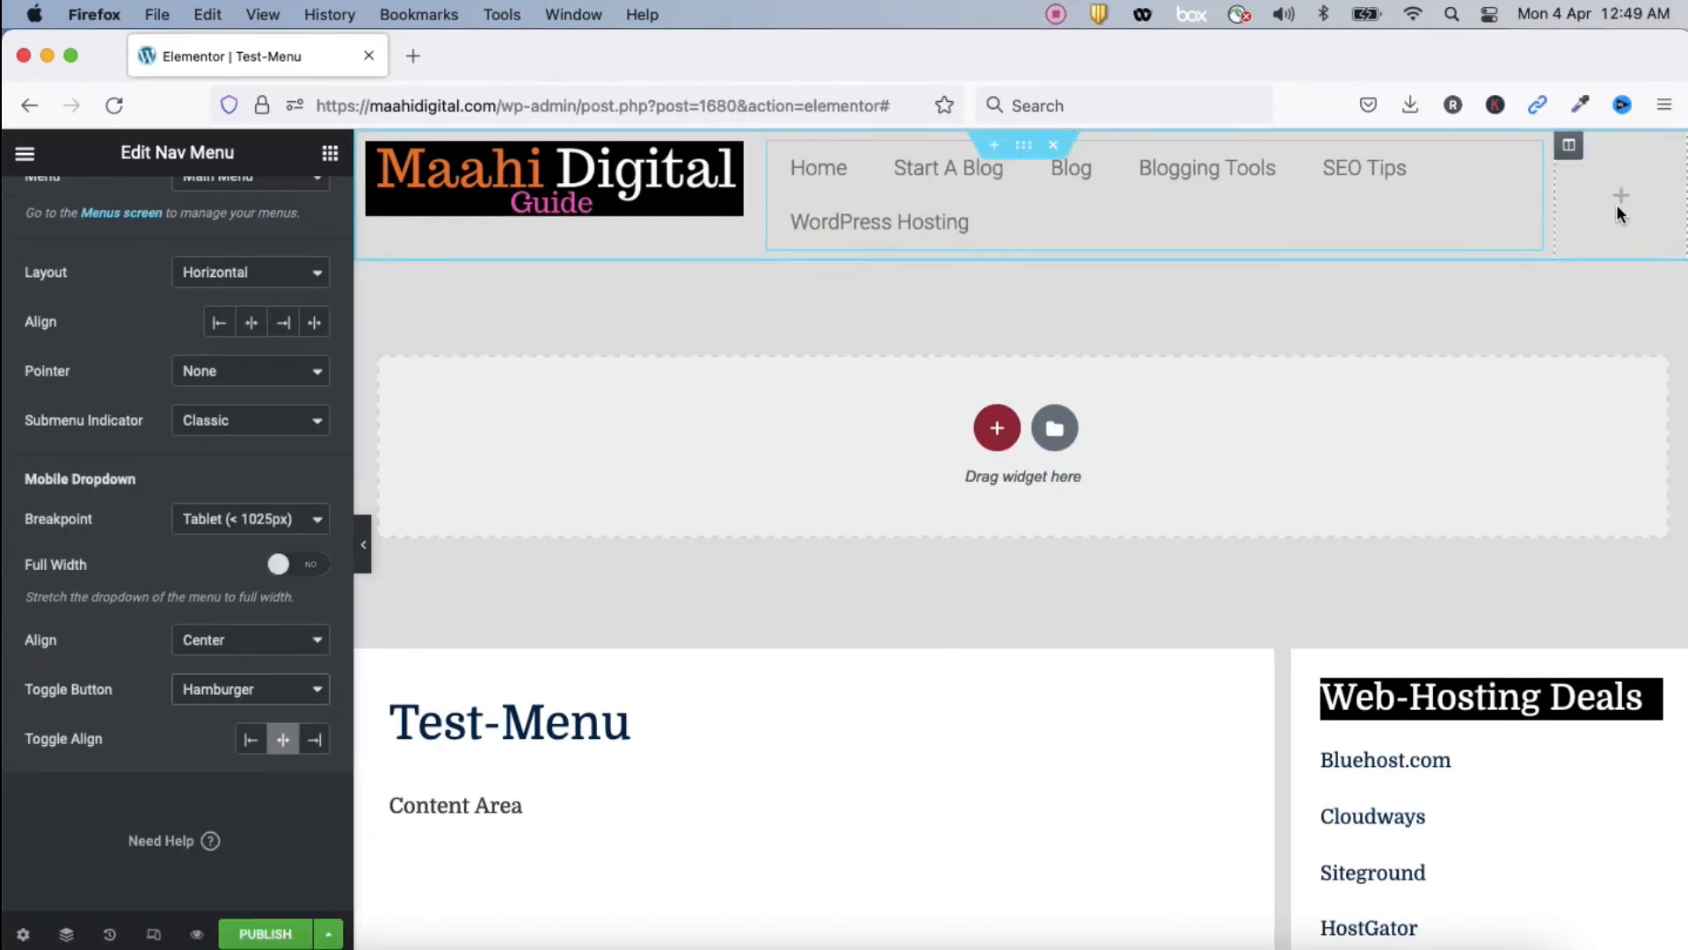
# Find the Search Form widget with the search term "sea", place it in the third column and set its skin to Minimal
pyautogui.click(1623, 201)
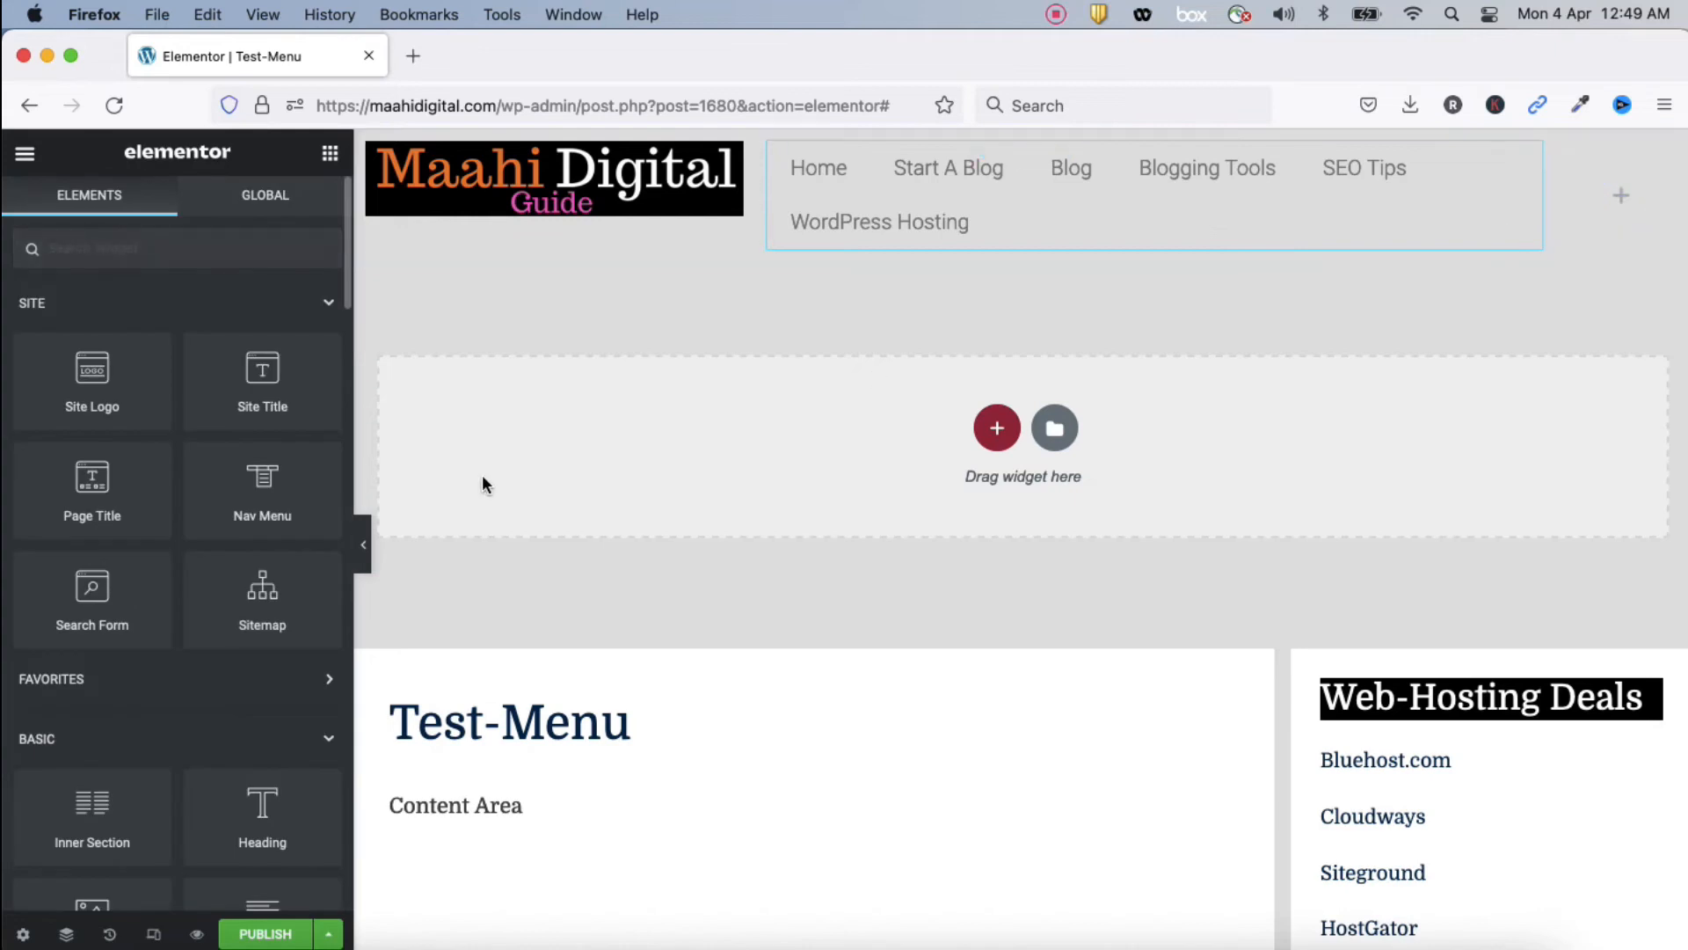
pyautogui.write('sea')
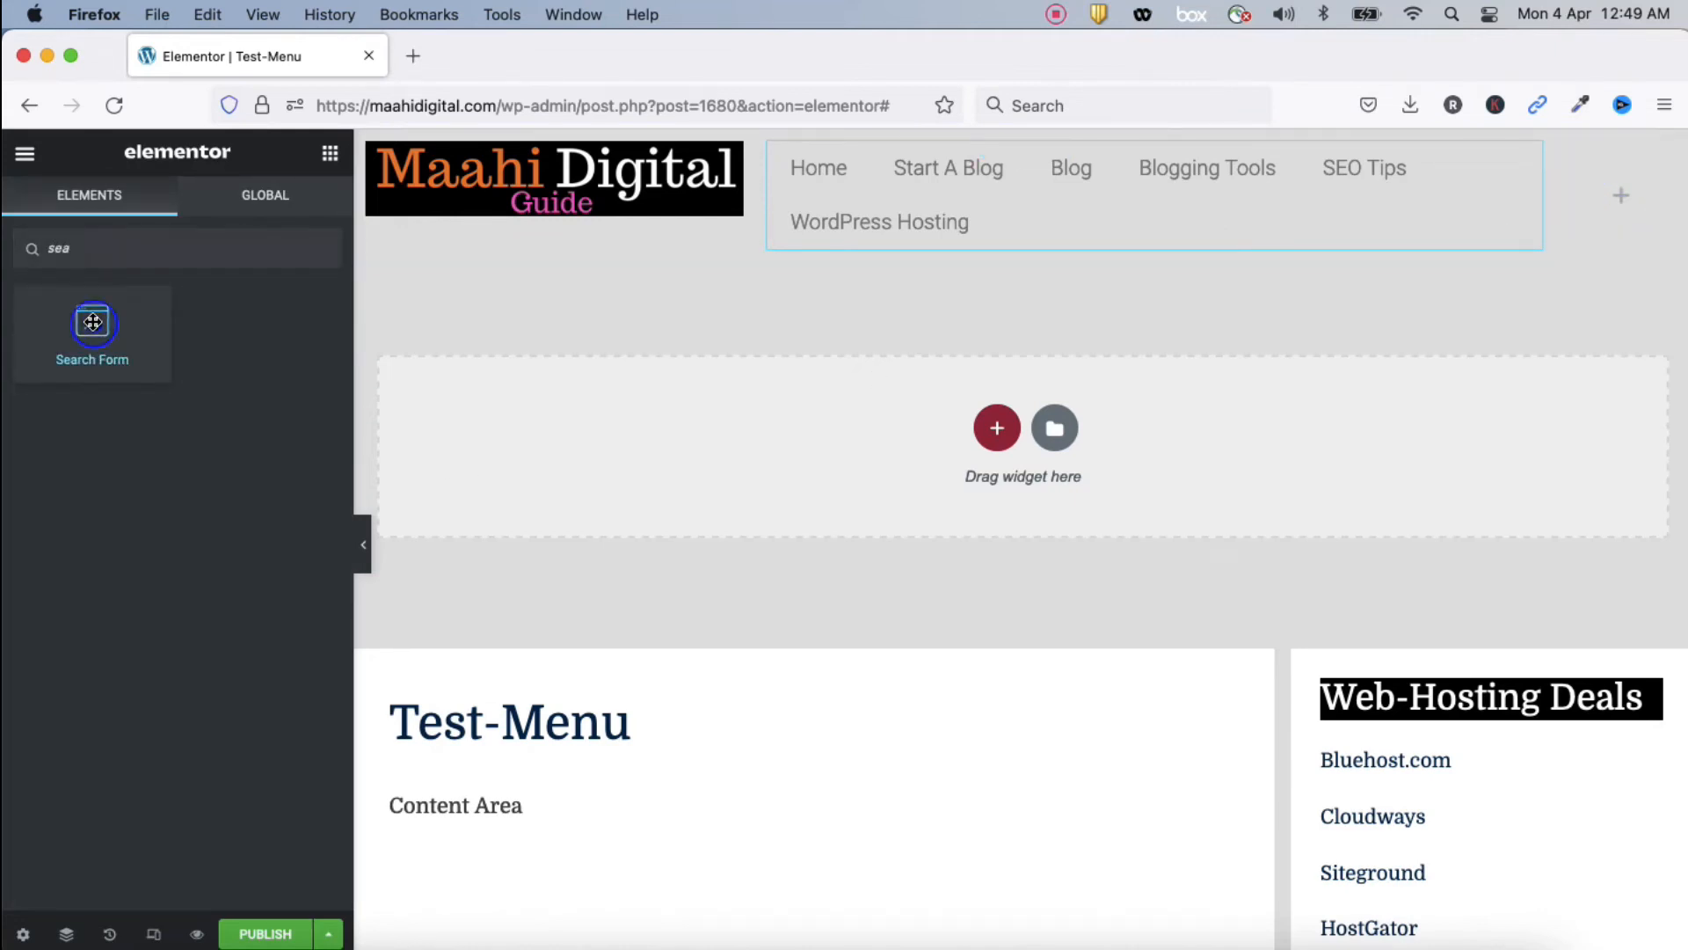
pyautogui.moveTo(462, 262); pyautogui.dragTo(1614, 189)
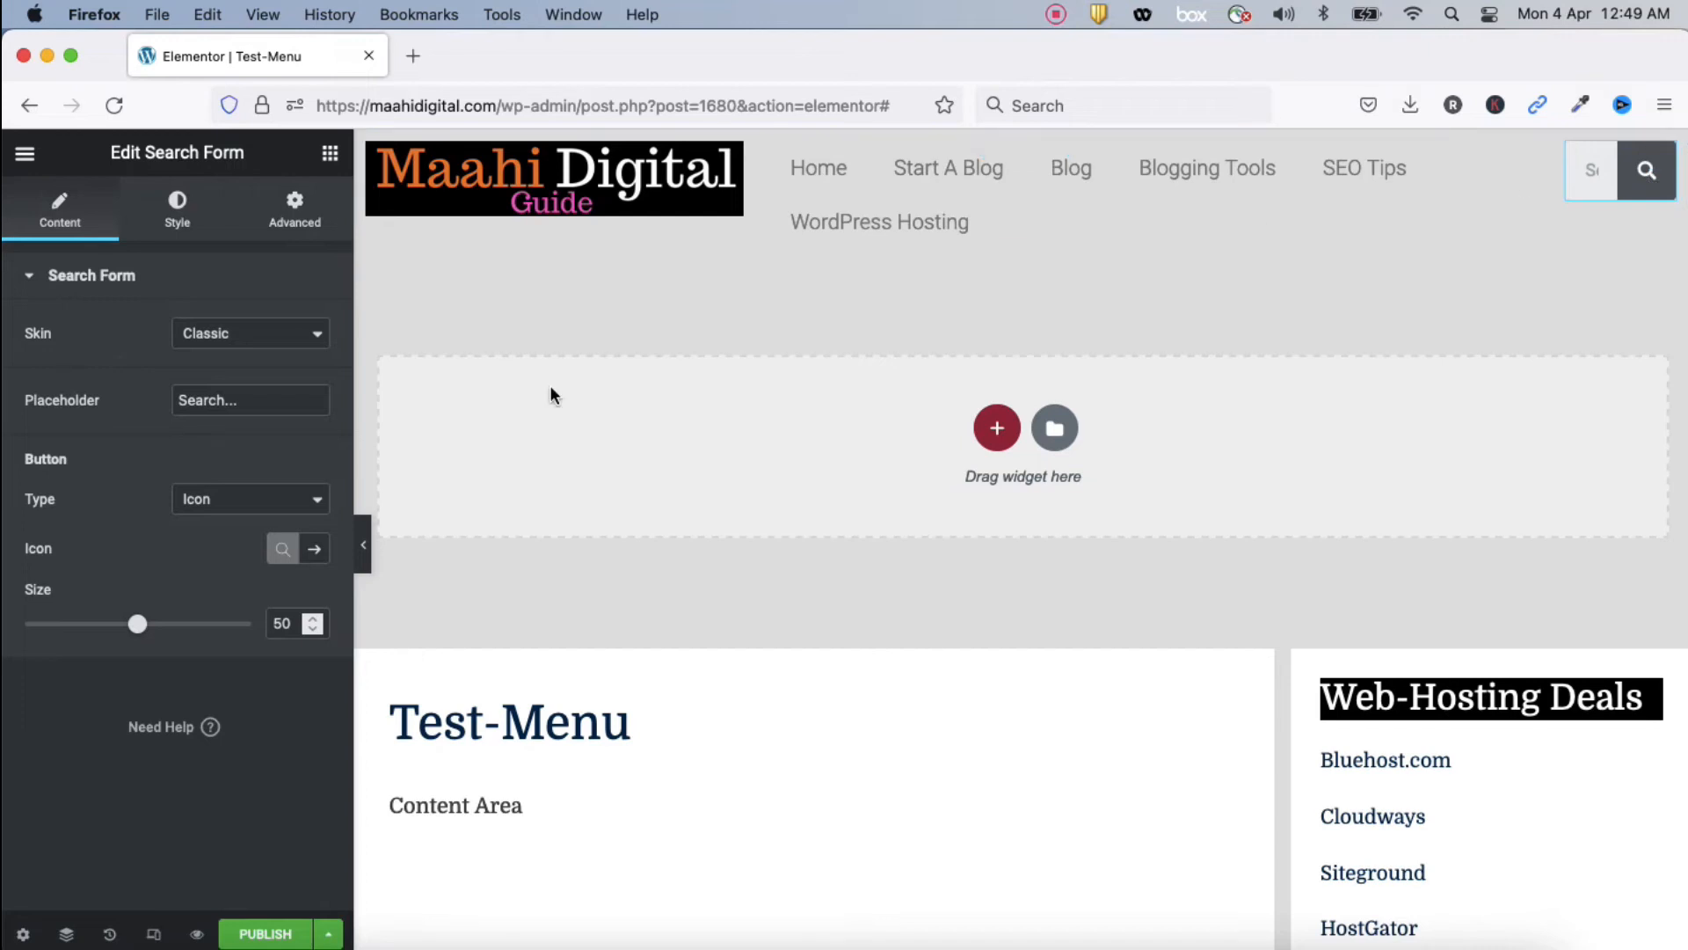
pyautogui.click(252, 335)
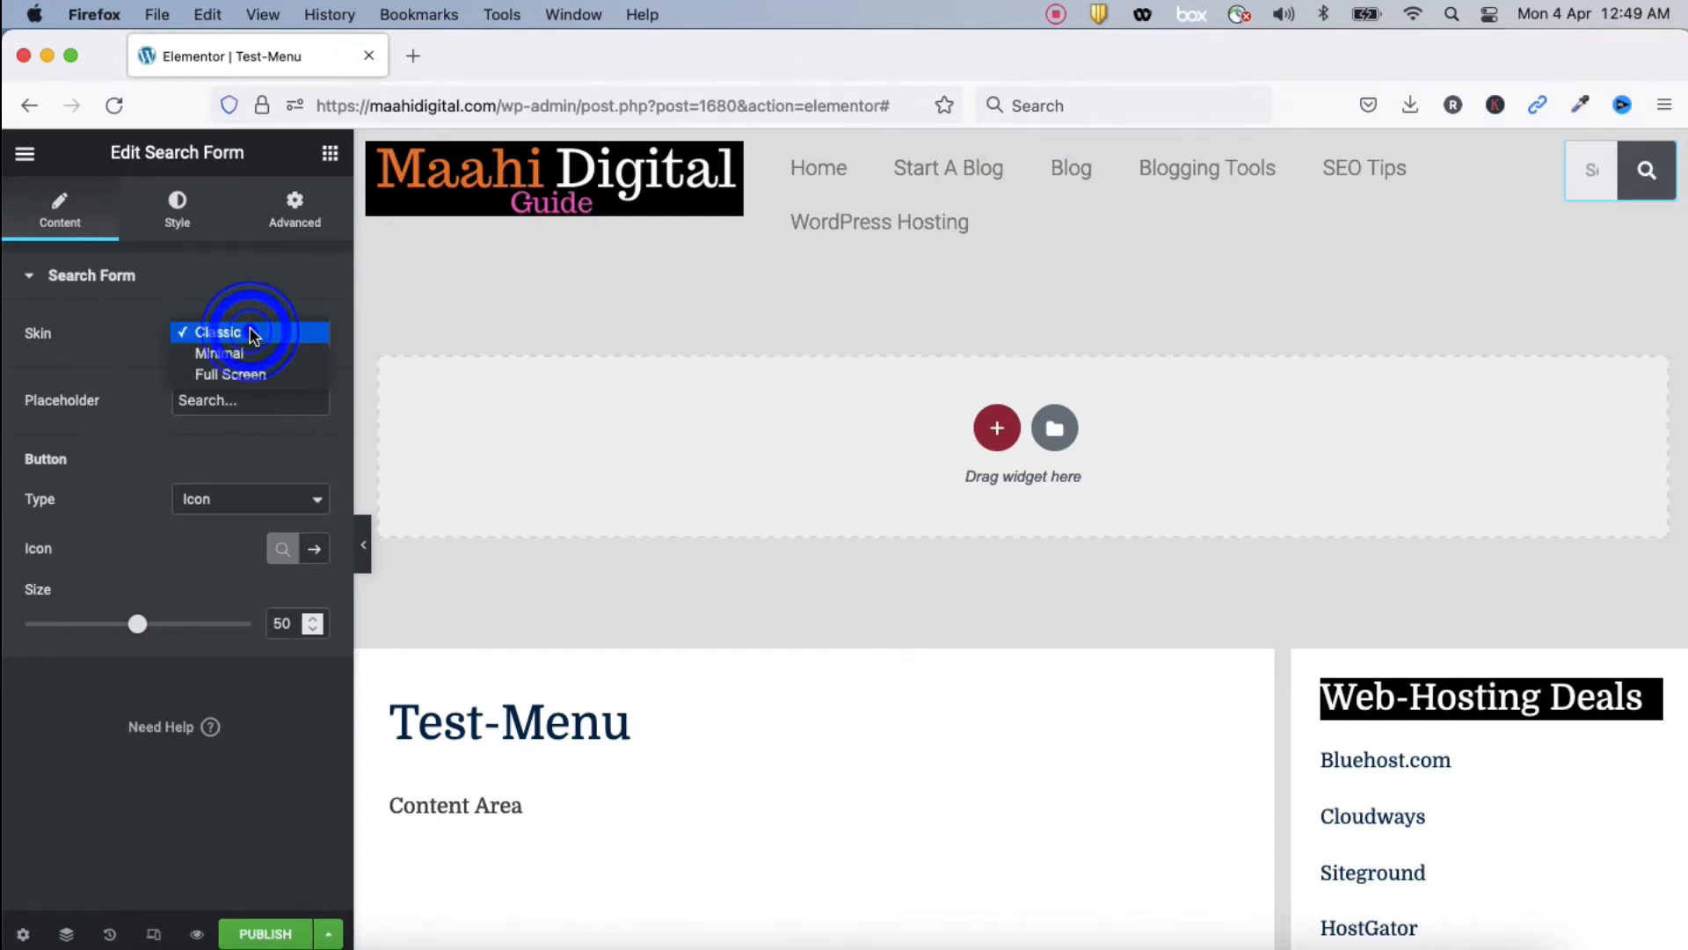
pyautogui.click(251, 349)
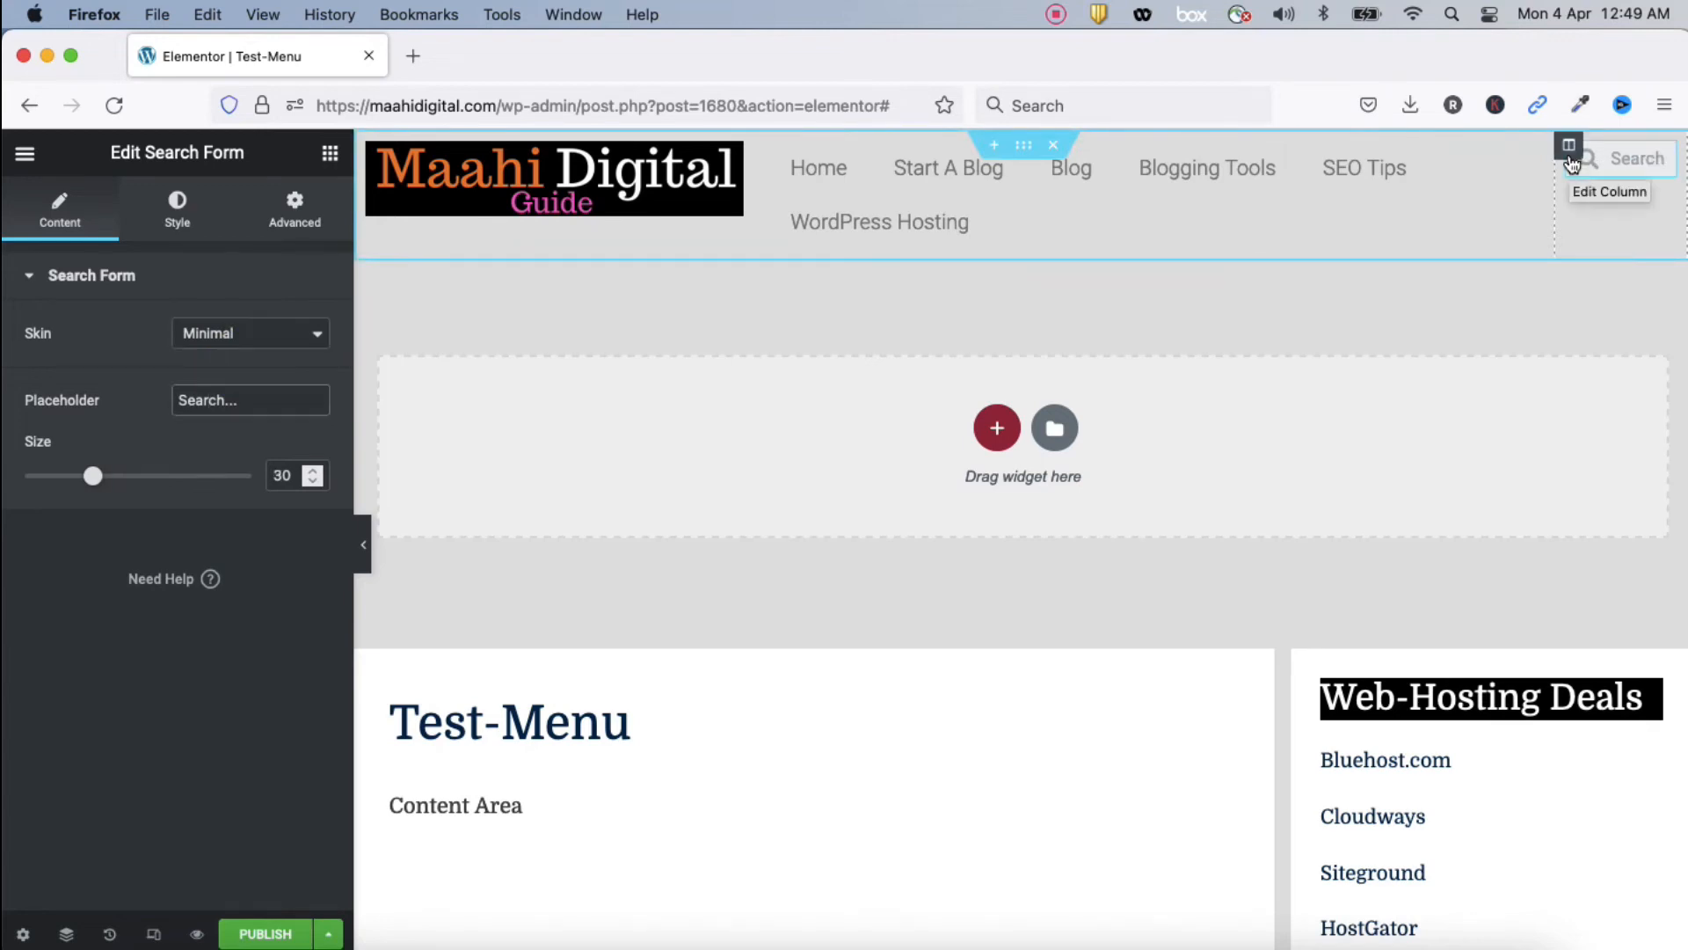
# Delete the third column with the search form from the header section and select the Nav Menu widget
pyautogui.rightClick(1570, 151)
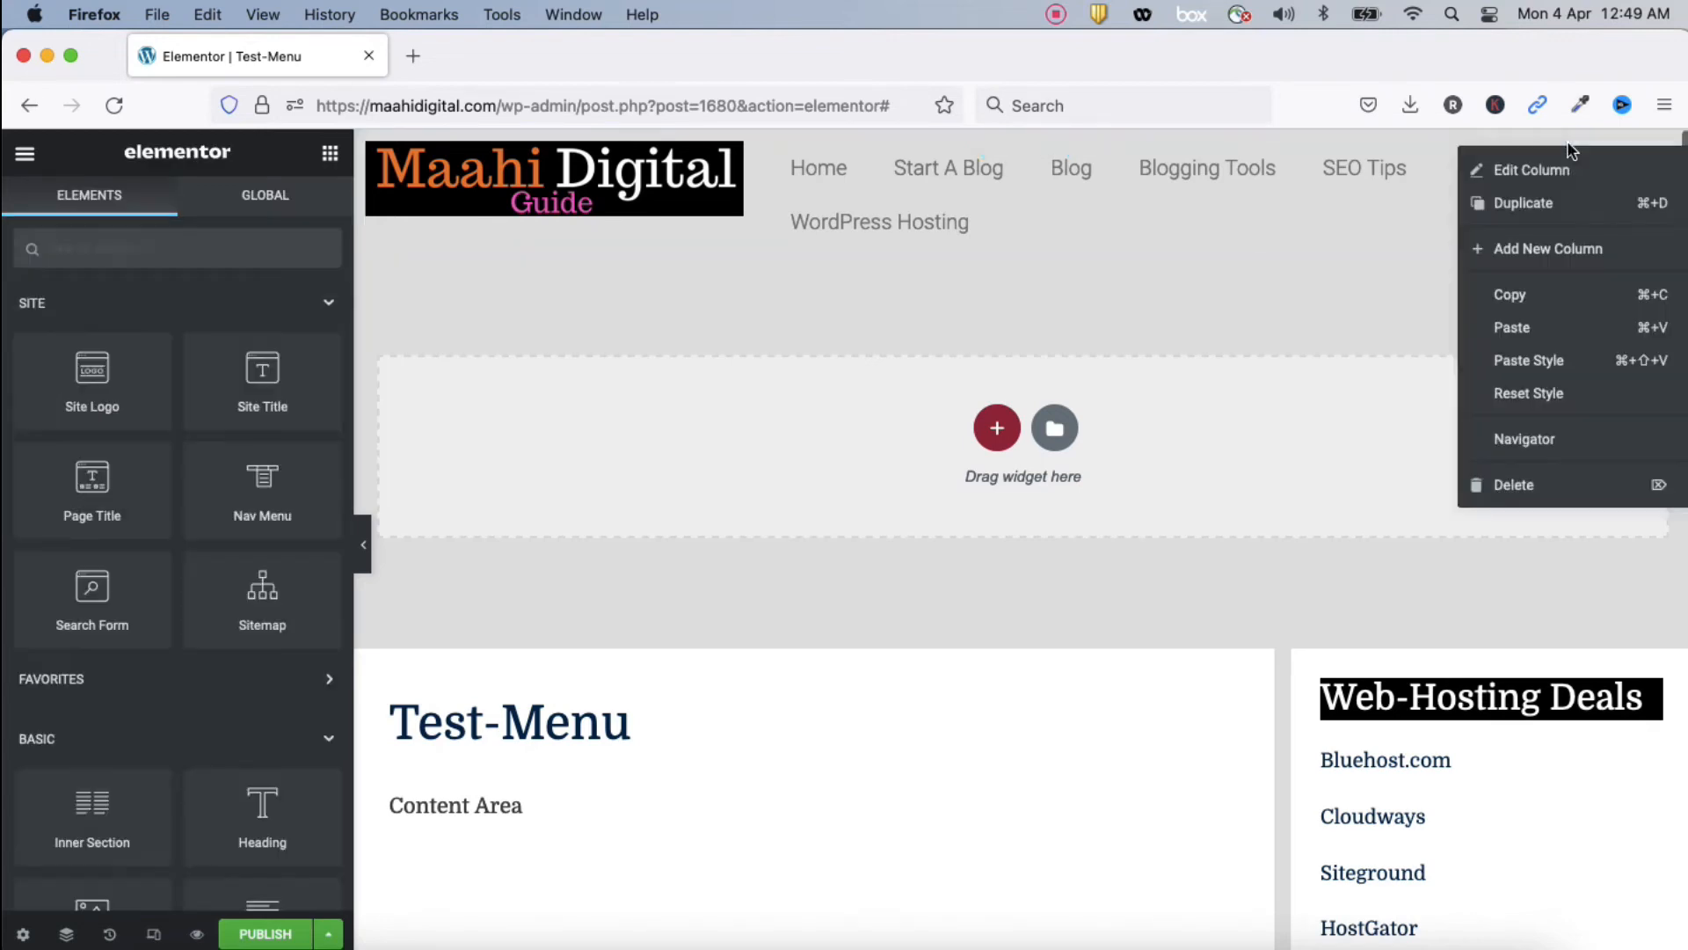
pyautogui.click(1541, 477)
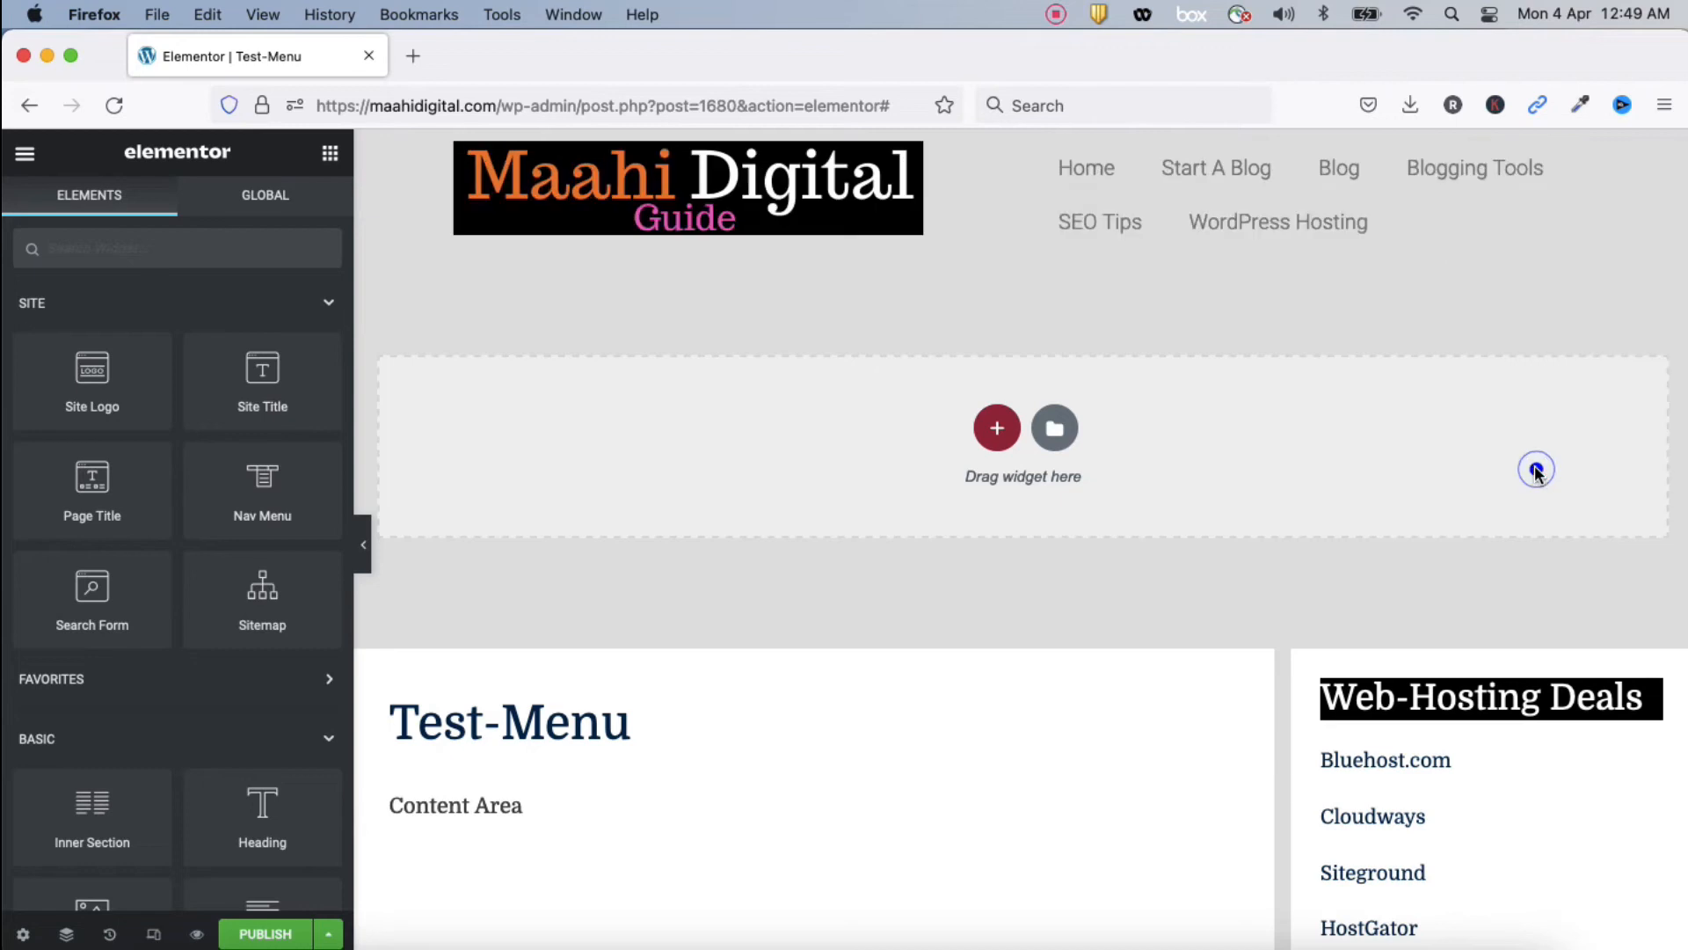
pyautogui.click(1456, 186)
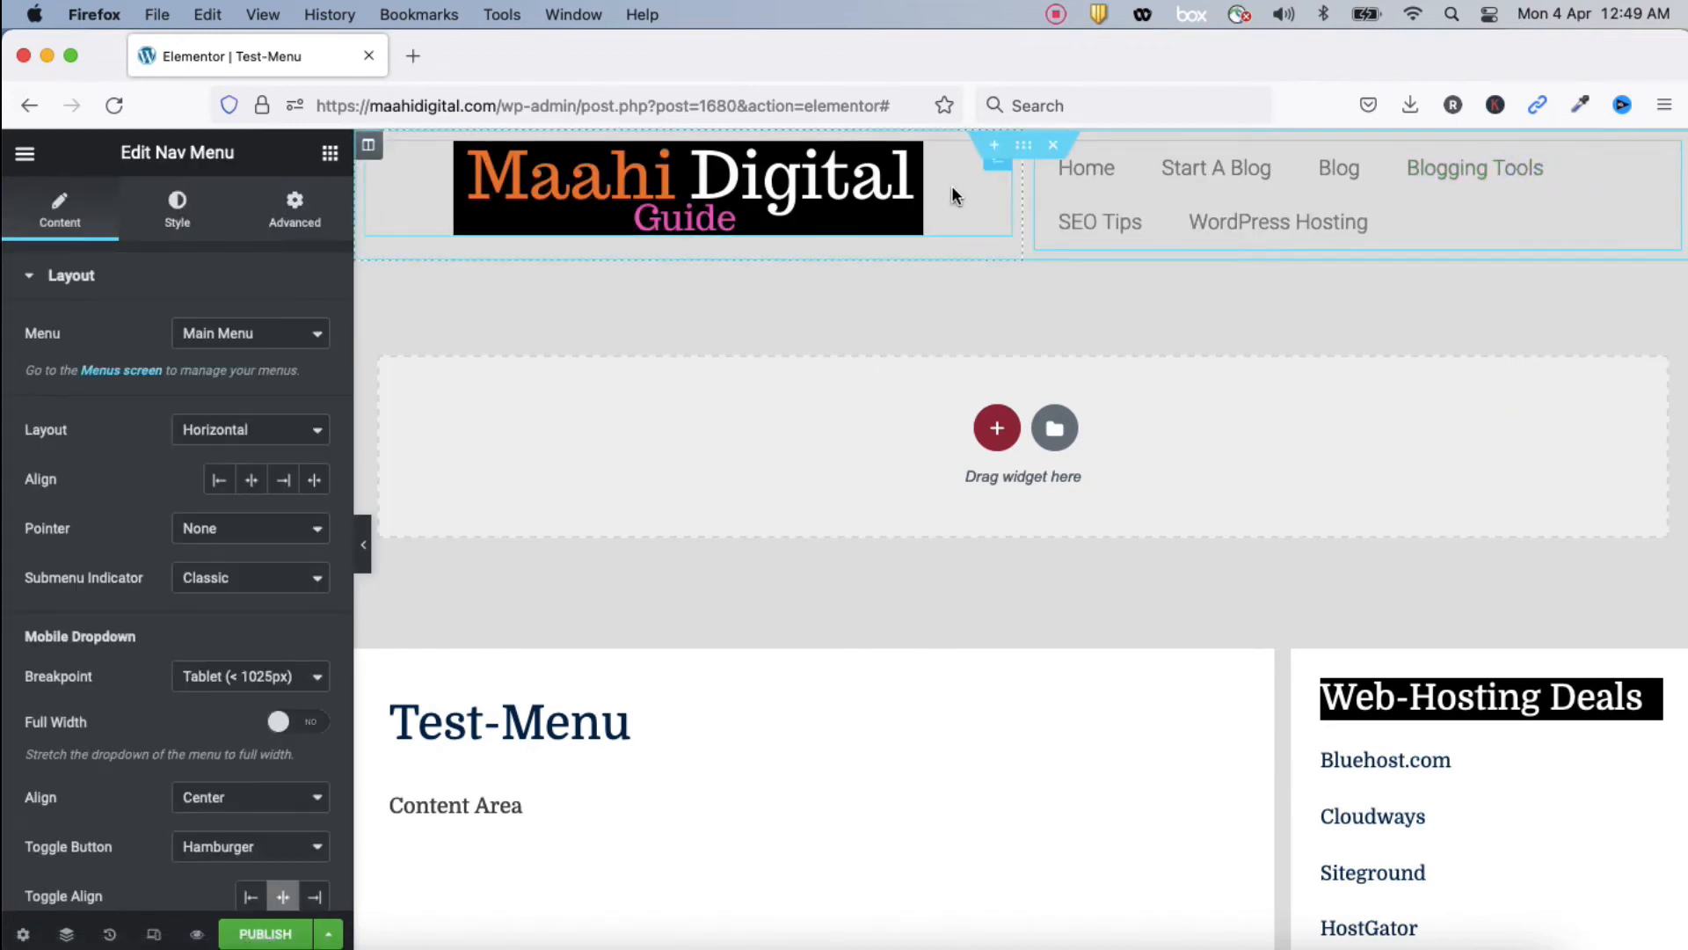
# Set the width of the site logo's column to 30%
pyautogui.click(368, 148)
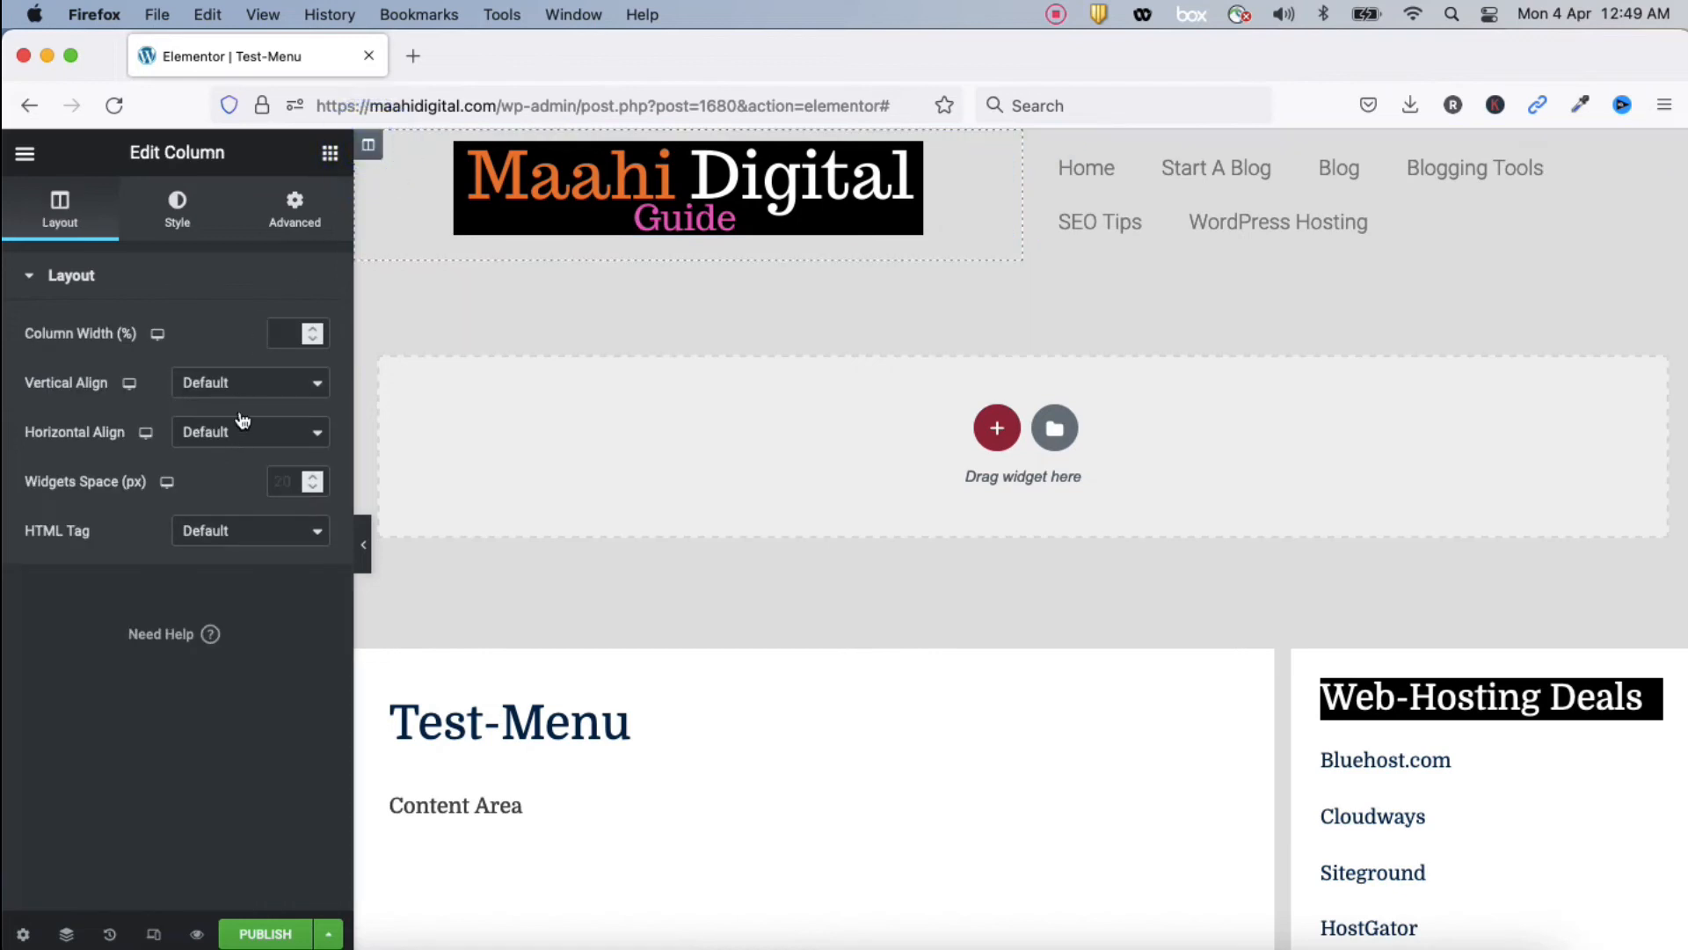
pyautogui.click(286, 337)
pyautogui.write('30')
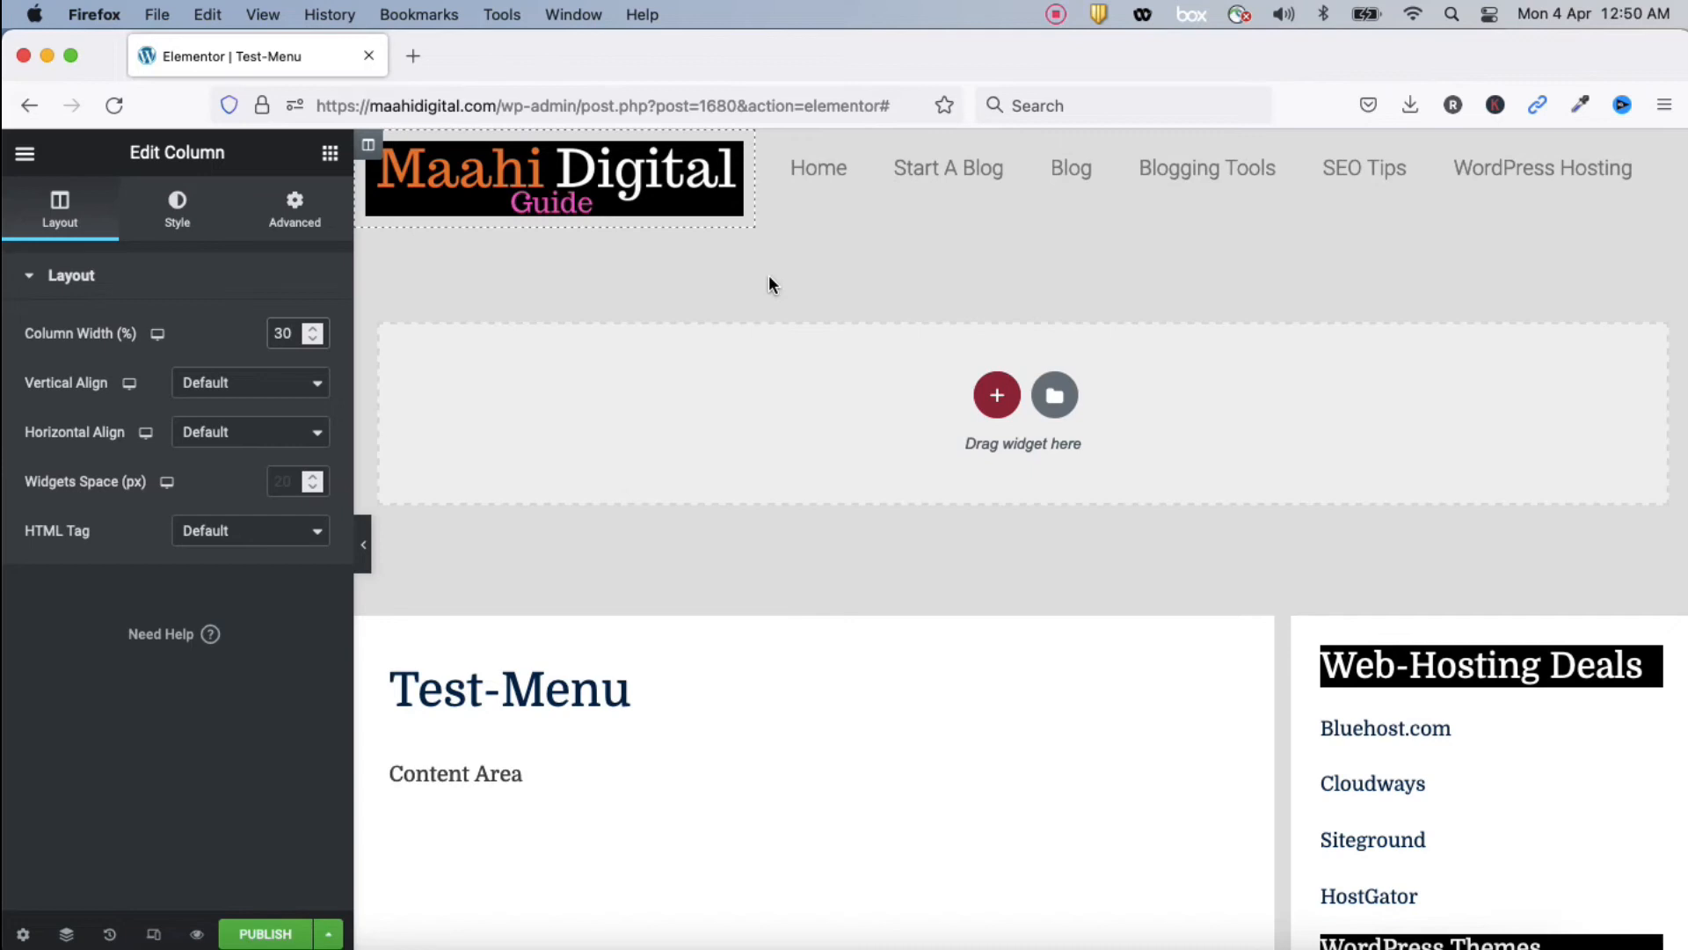
pyautogui.click(769, 278)
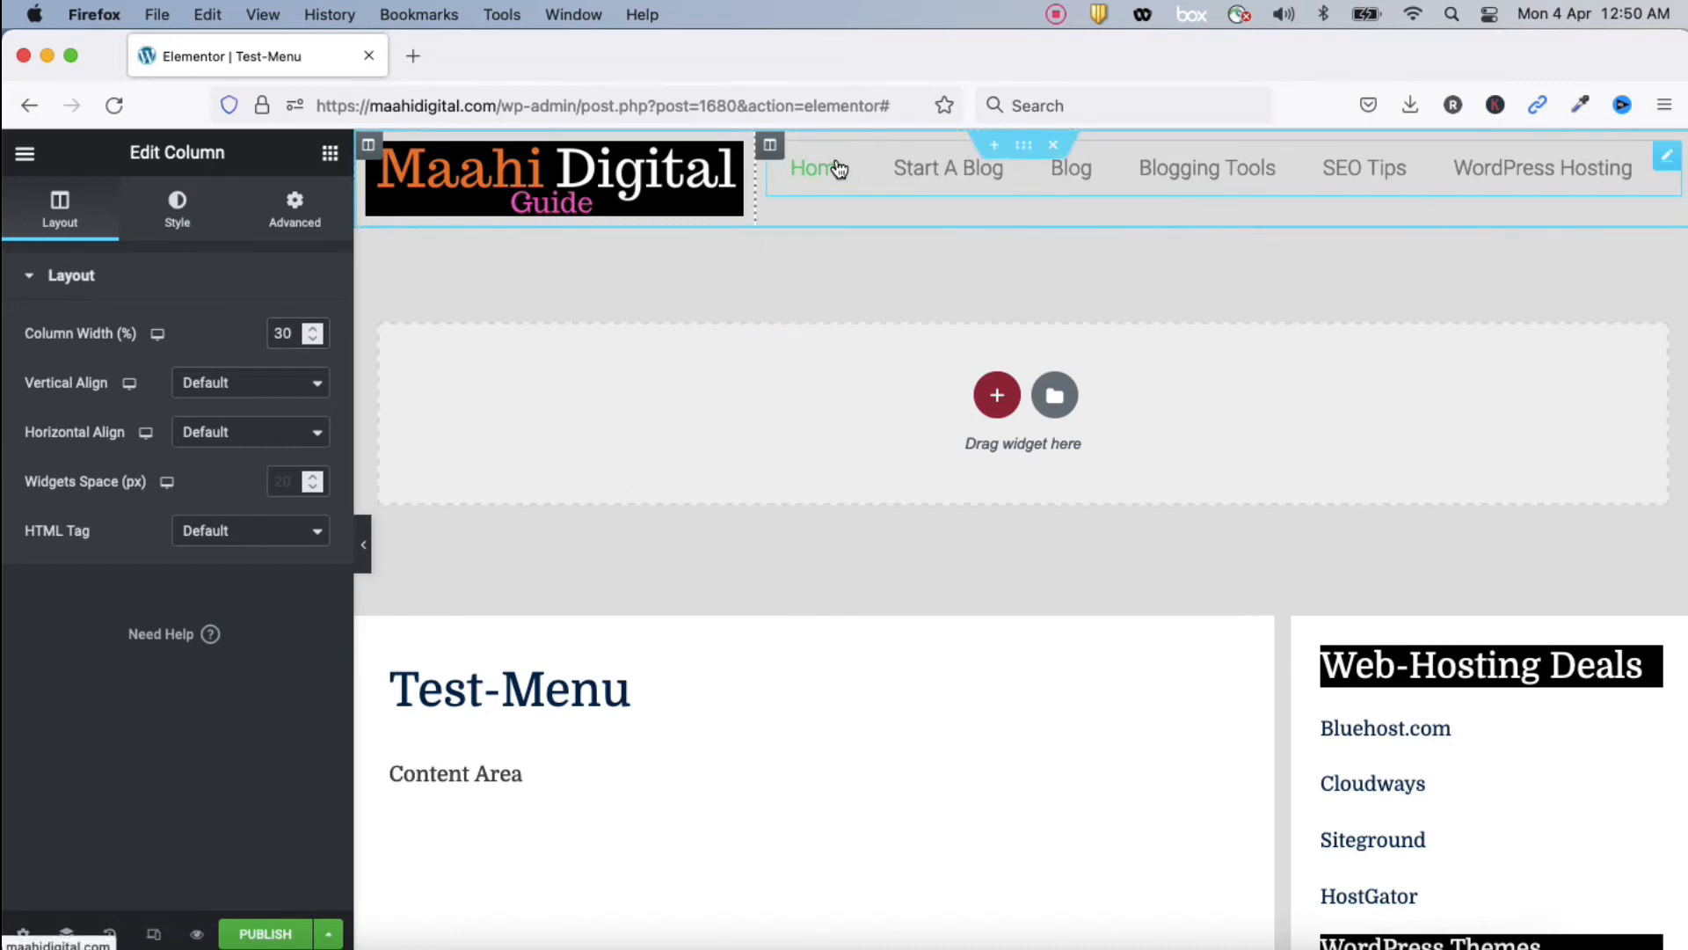
# Give the navigation menu's column a gradient background with a medium blue as its first color
pyautogui.click(770, 144)
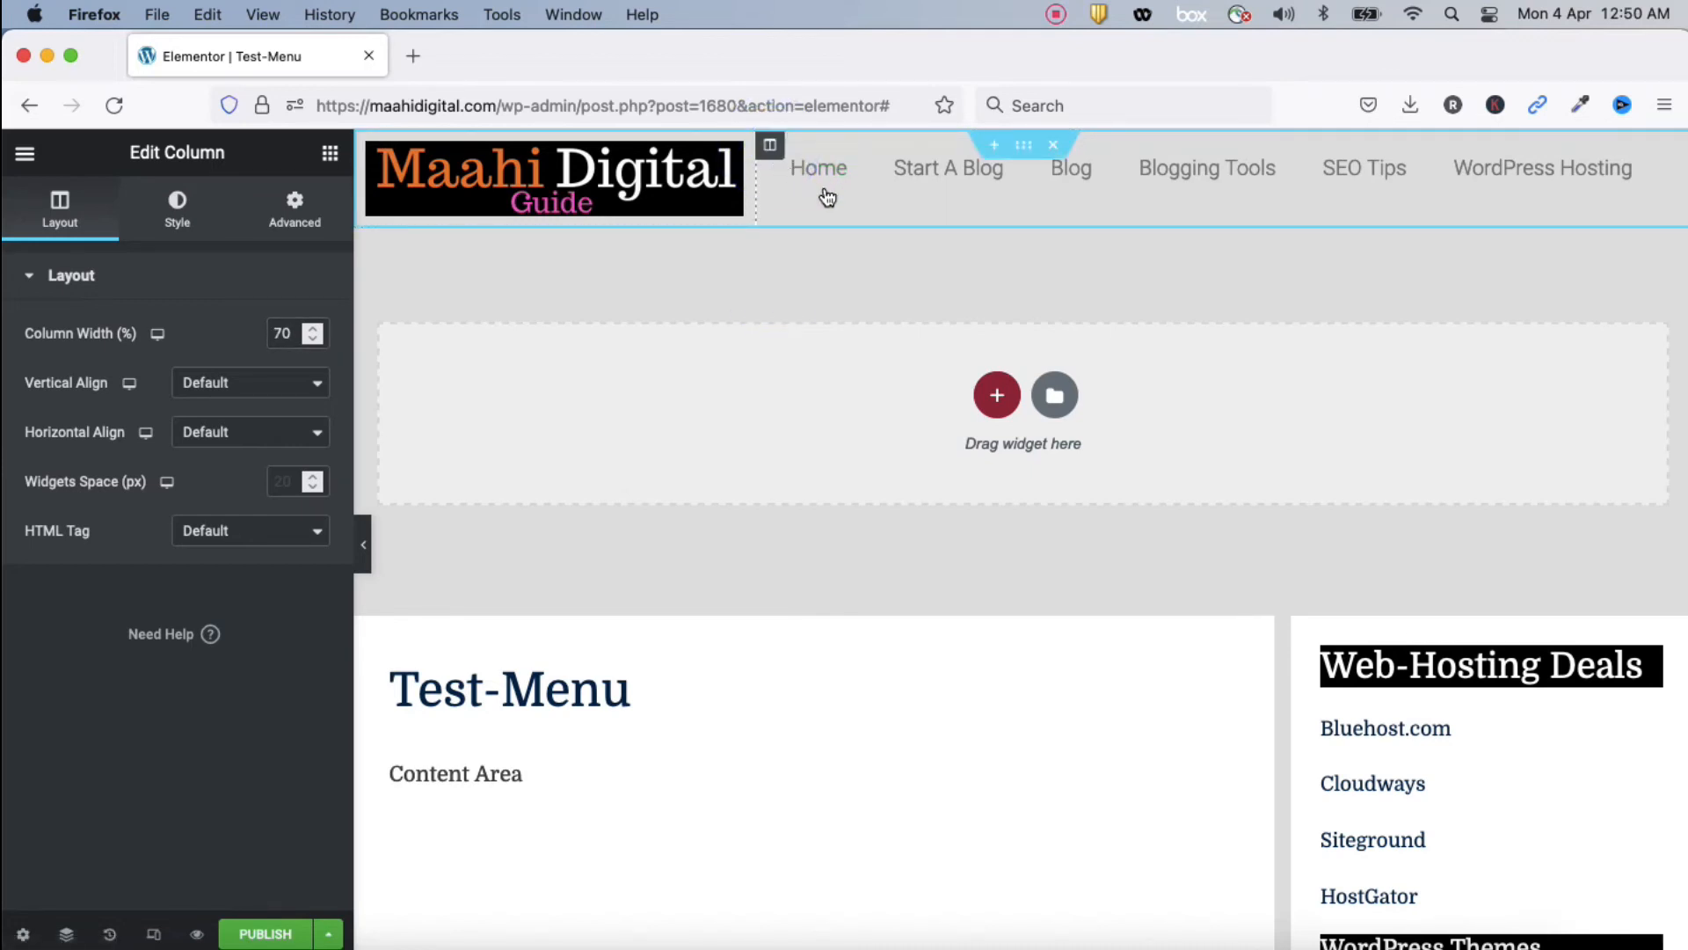
pyautogui.click(177, 213)
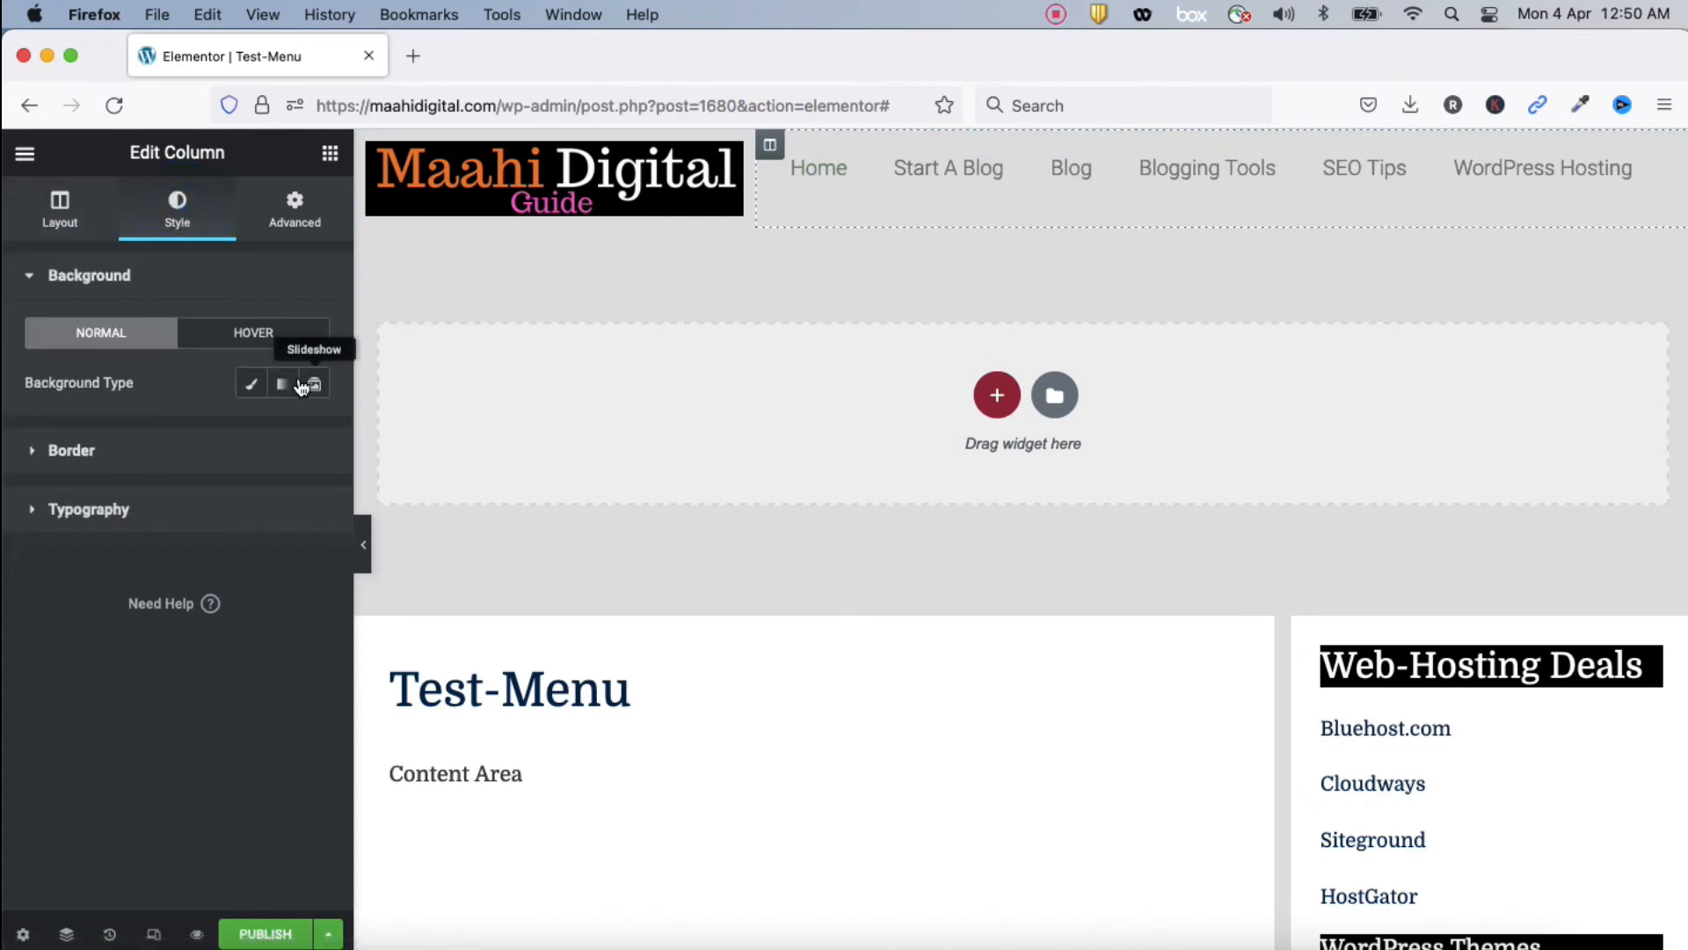
pyautogui.click(37, 451)
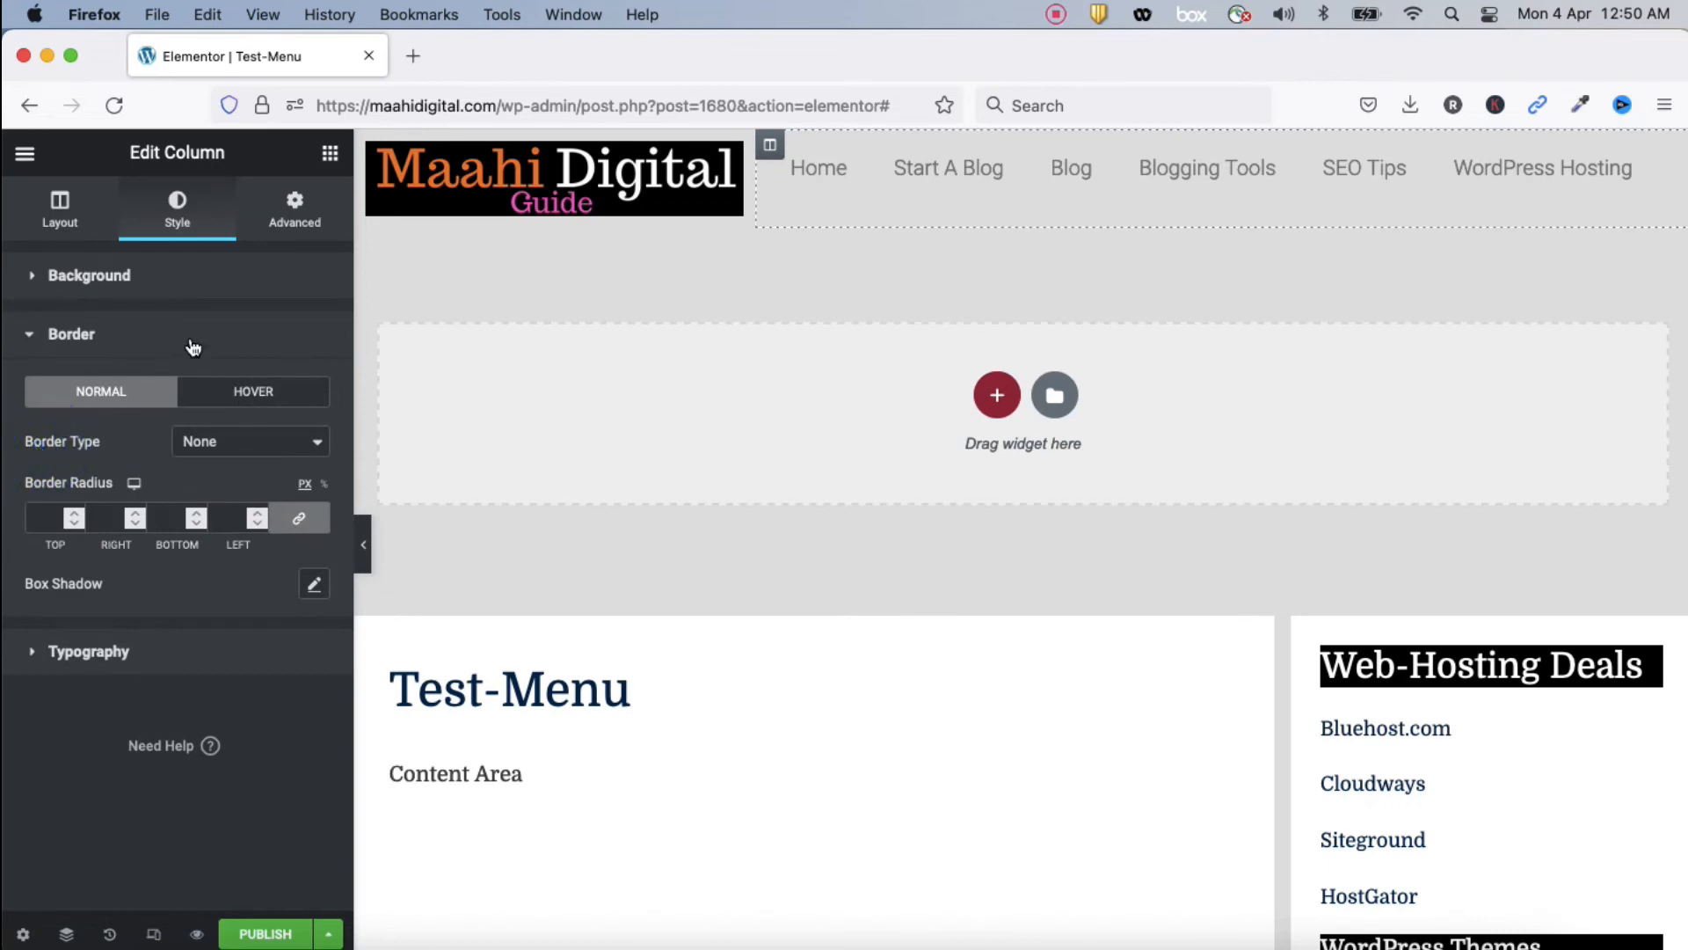
pyautogui.click(33, 278)
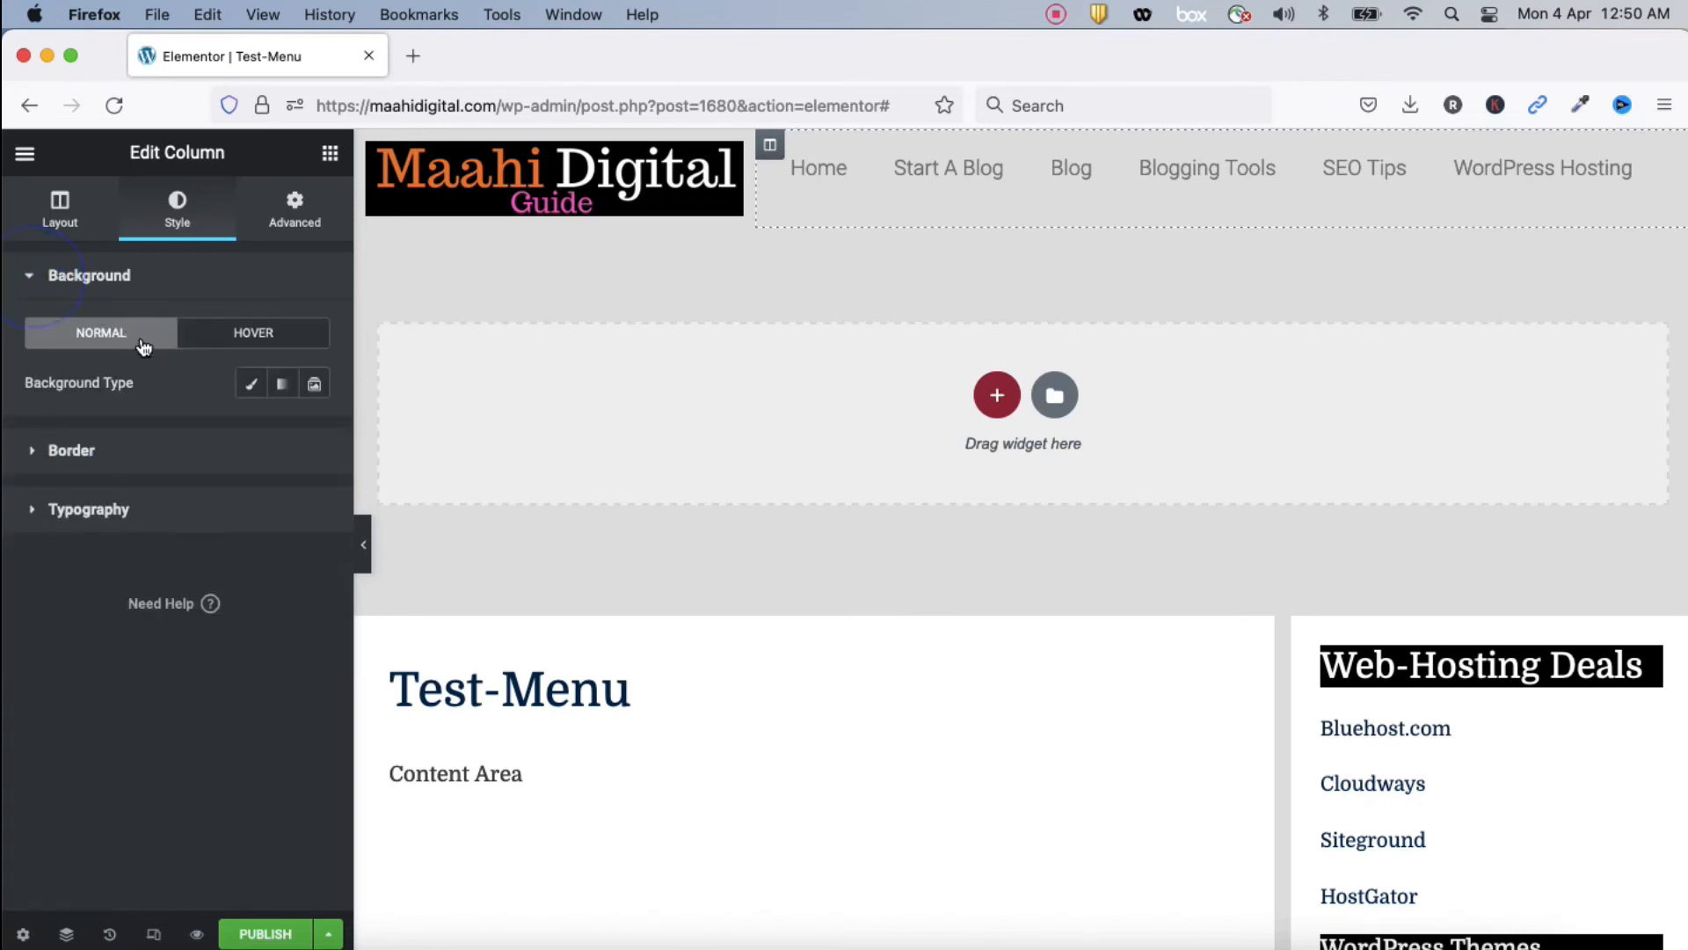
pyautogui.click(283, 387)
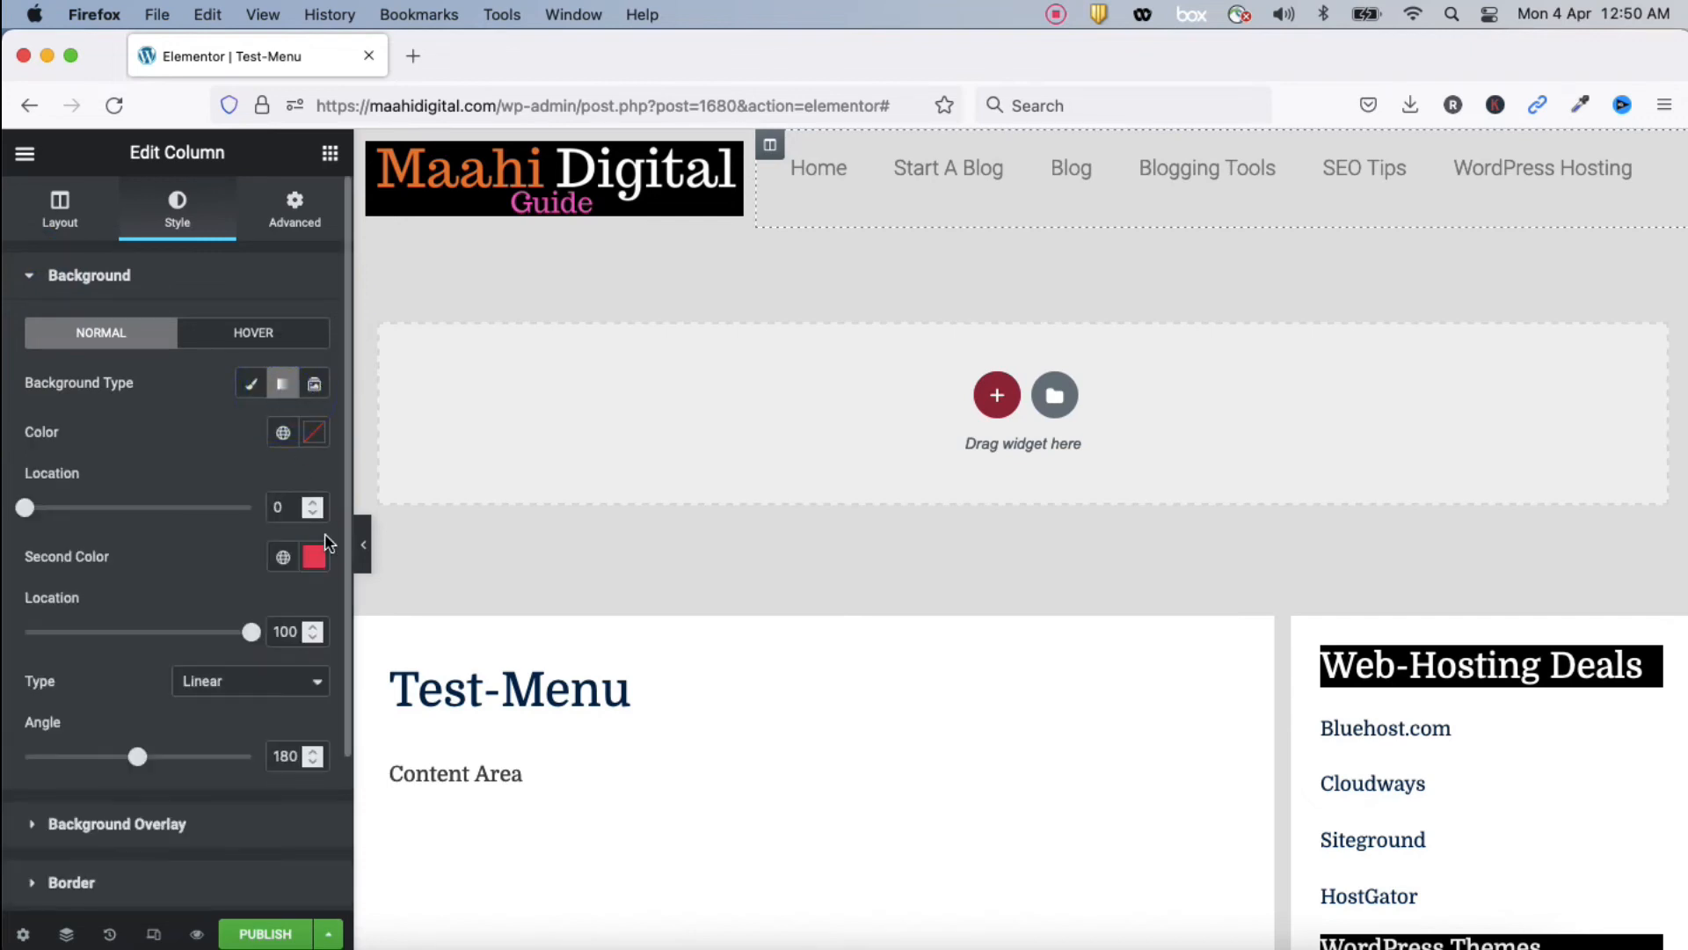
pyautogui.click(313, 446)
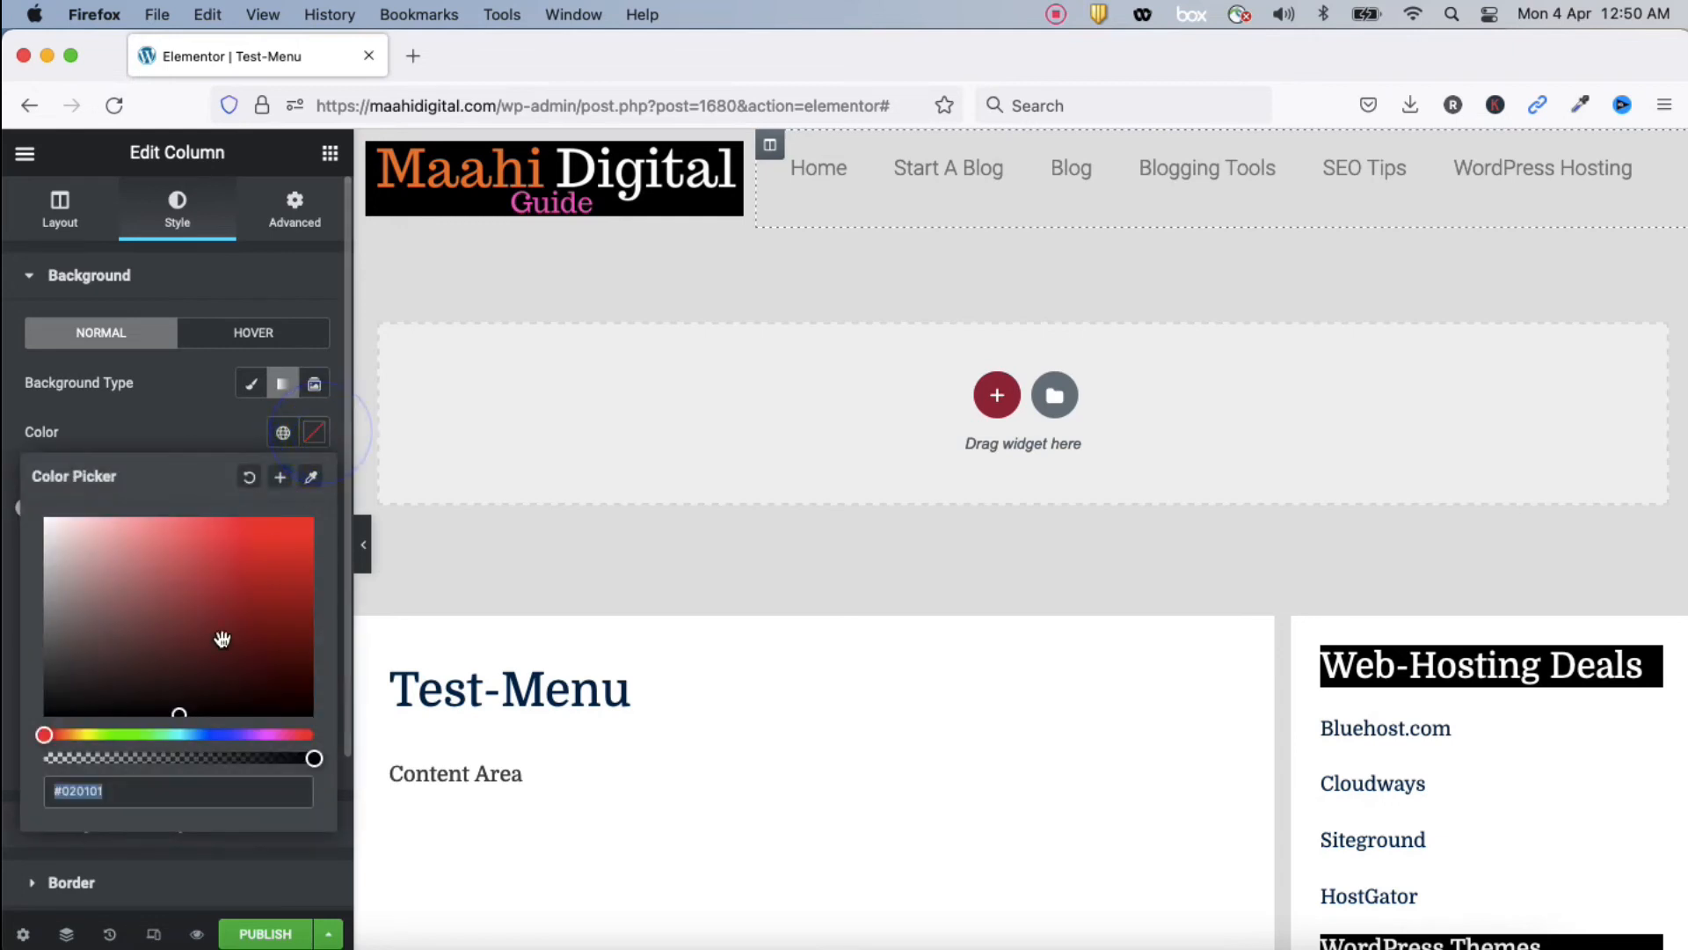
pyautogui.click(215, 732)
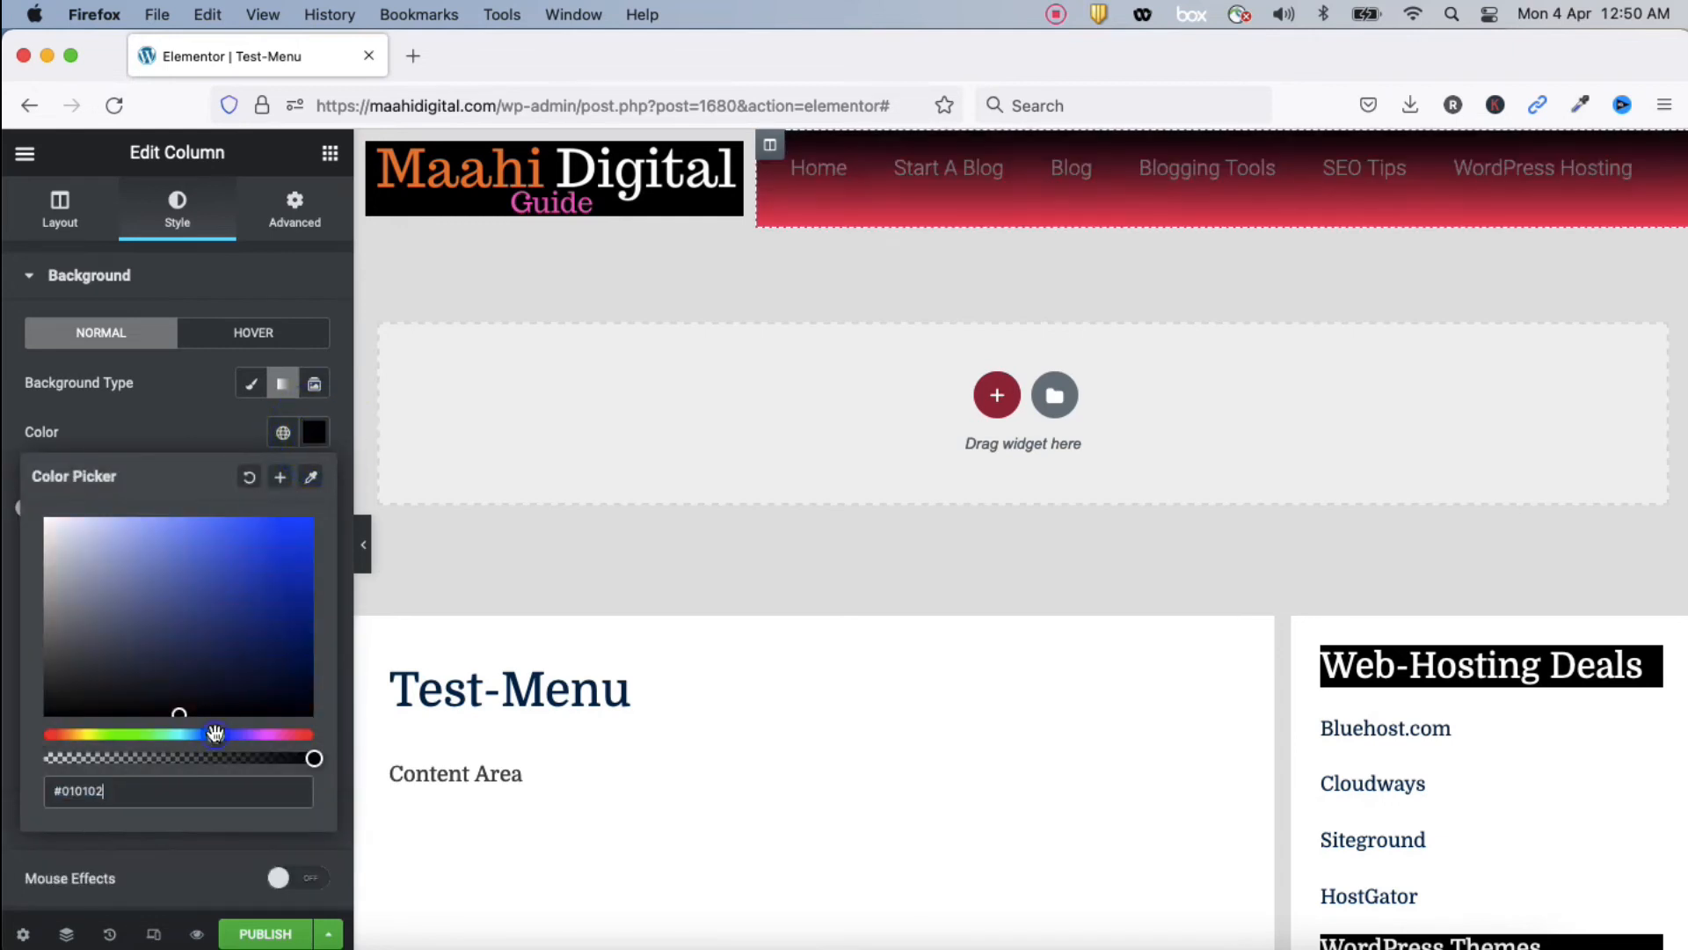
pyautogui.click(188, 735)
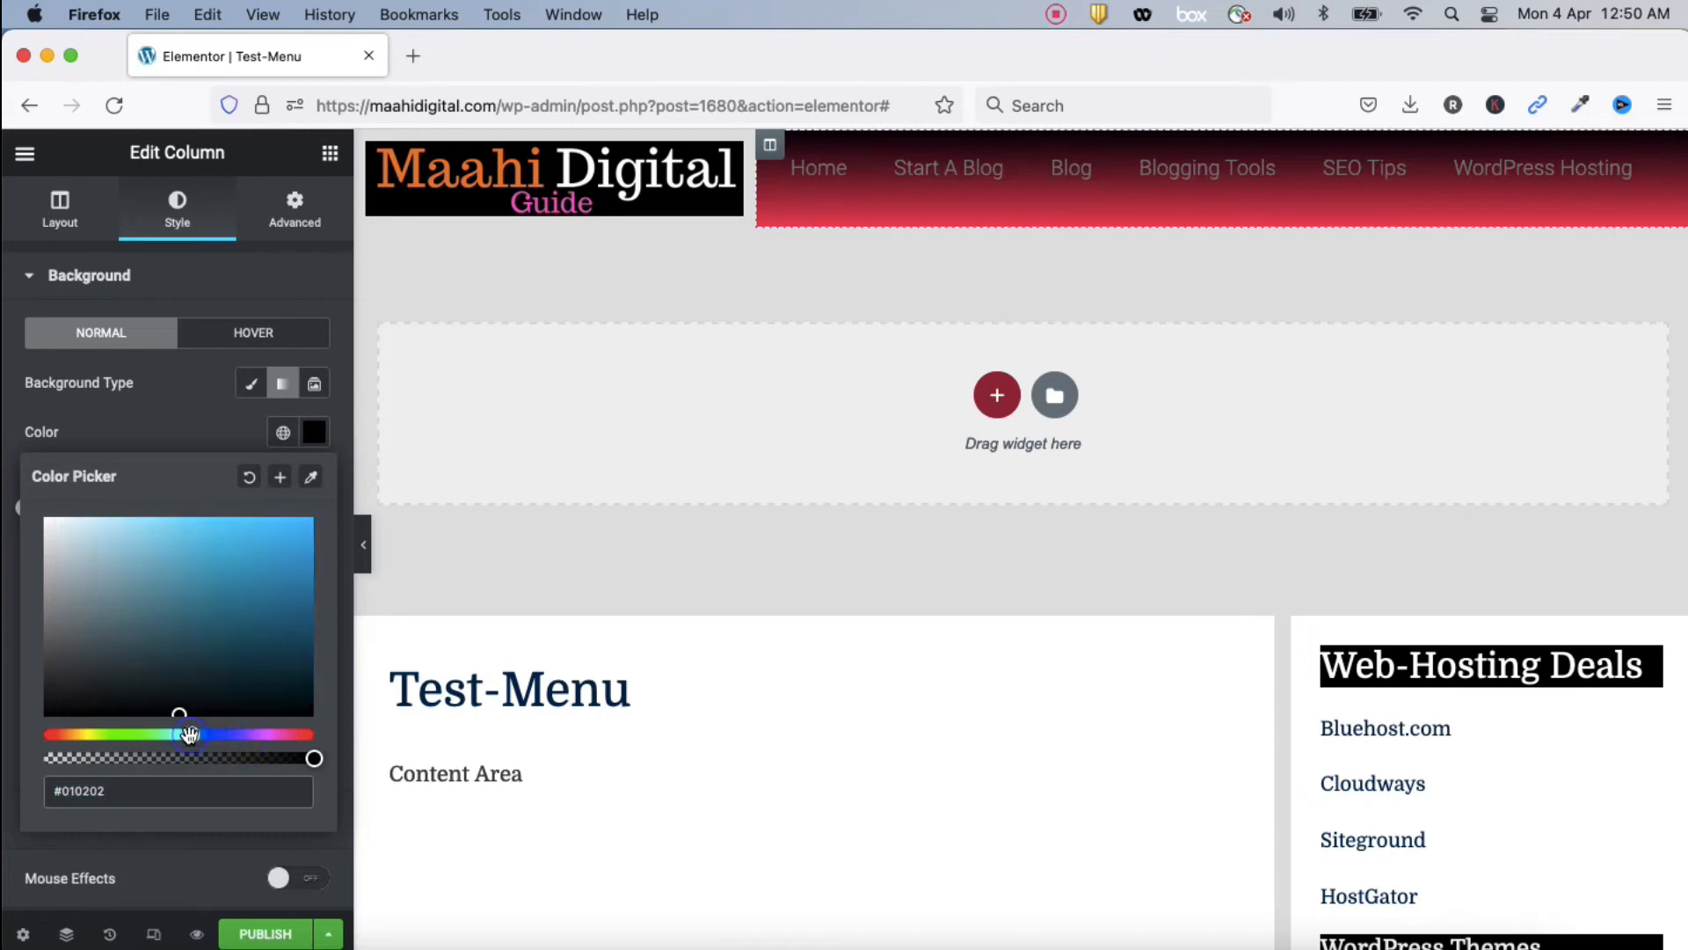
pyautogui.click(309, 540)
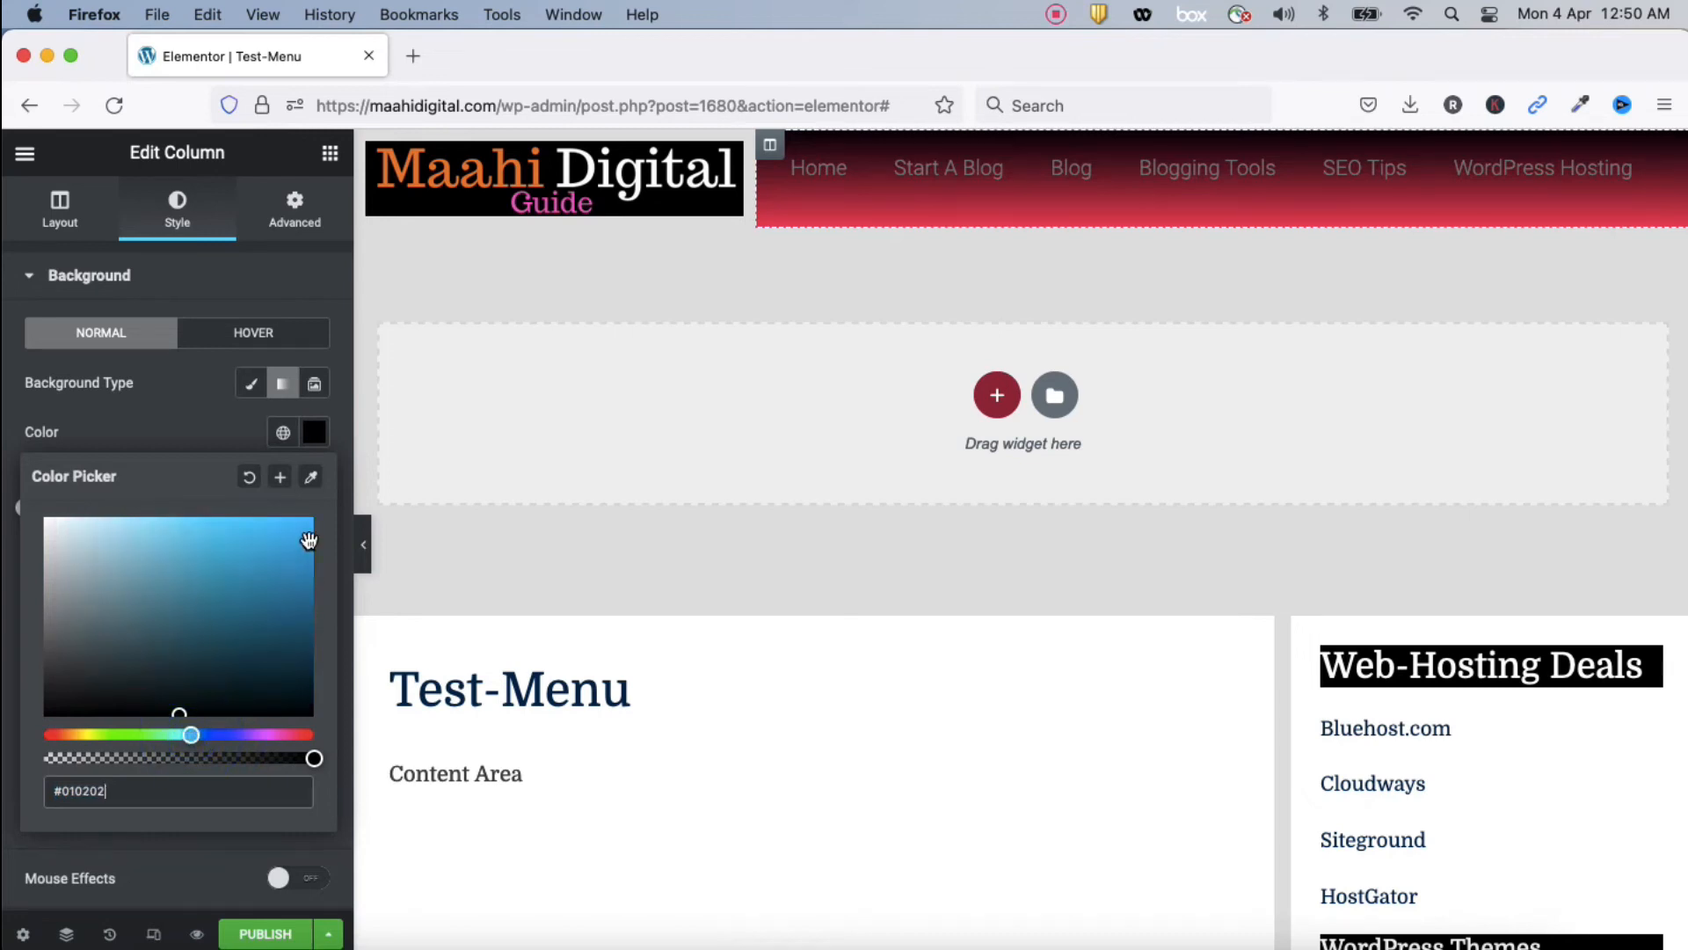
pyautogui.click(277, 584)
# Change the menu column's background type to Classic and leave the background image selection without inserting media
pyautogui.click(253, 387)
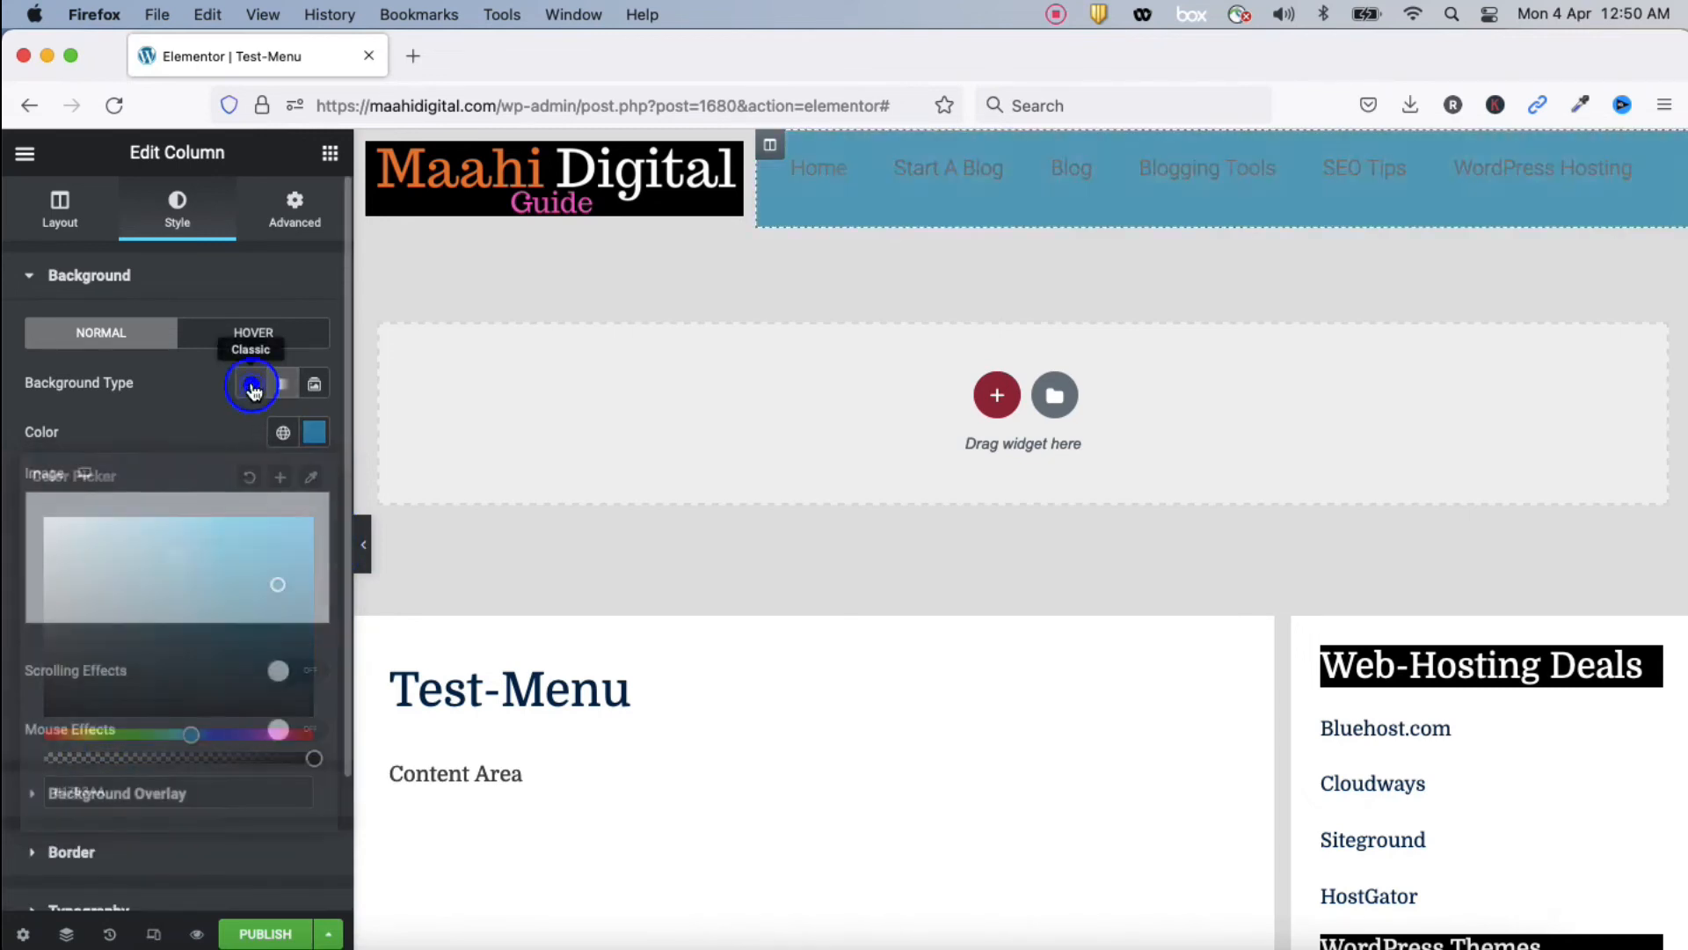
pyautogui.click(233, 566)
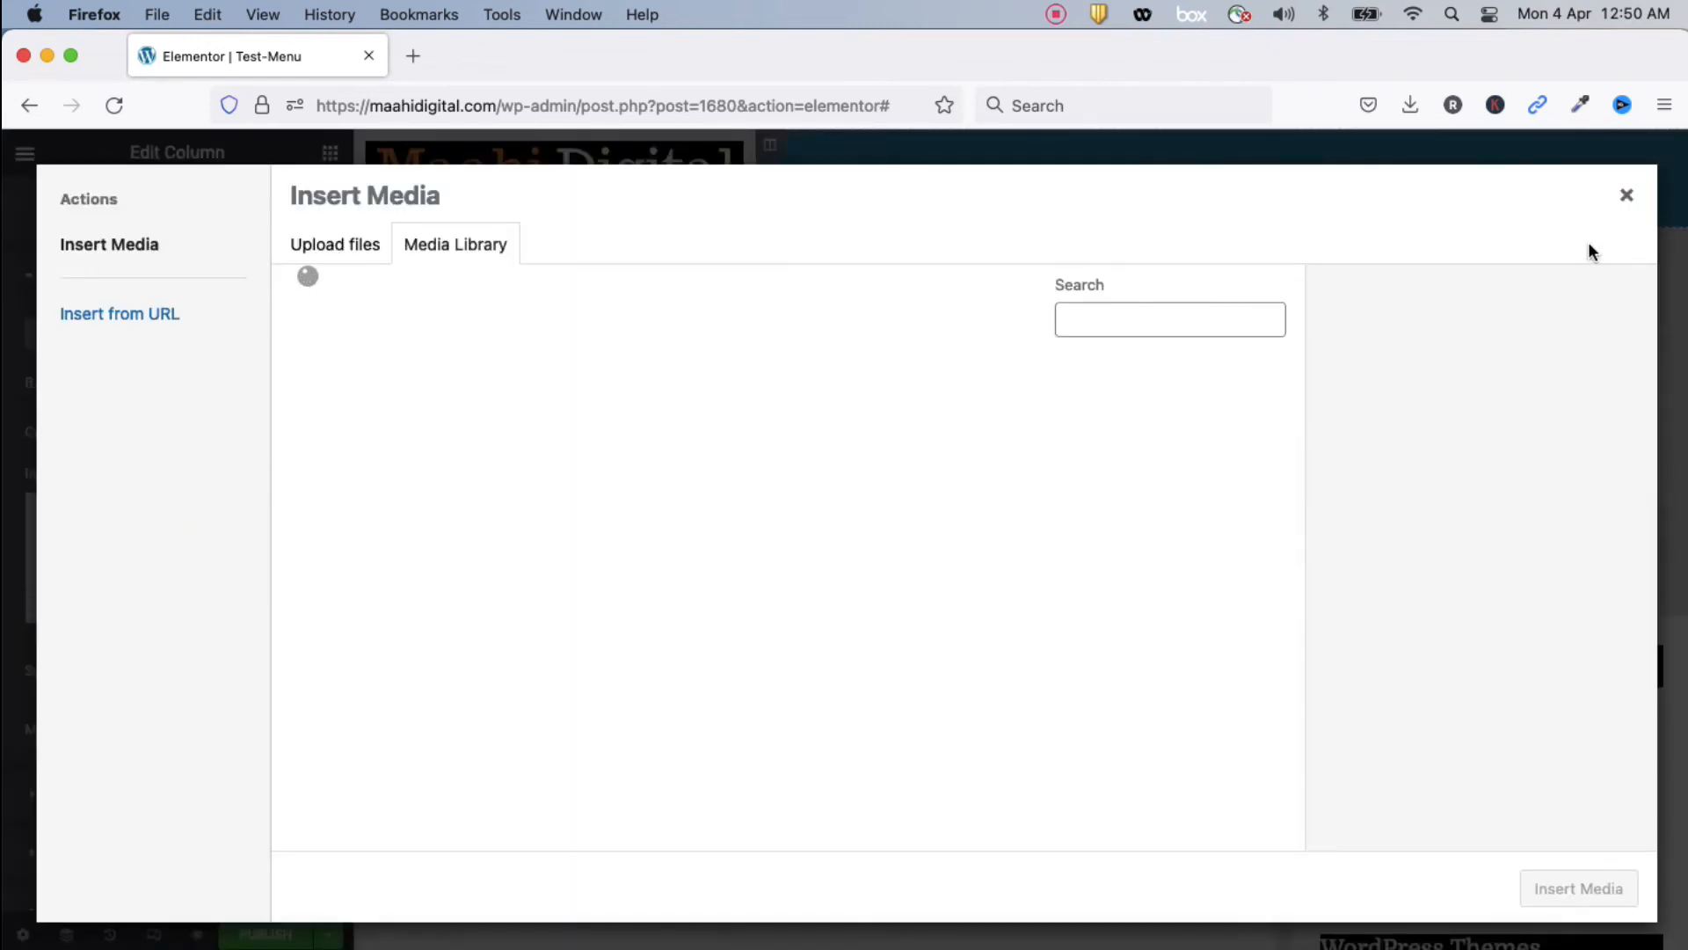
pyautogui.click(1631, 196)
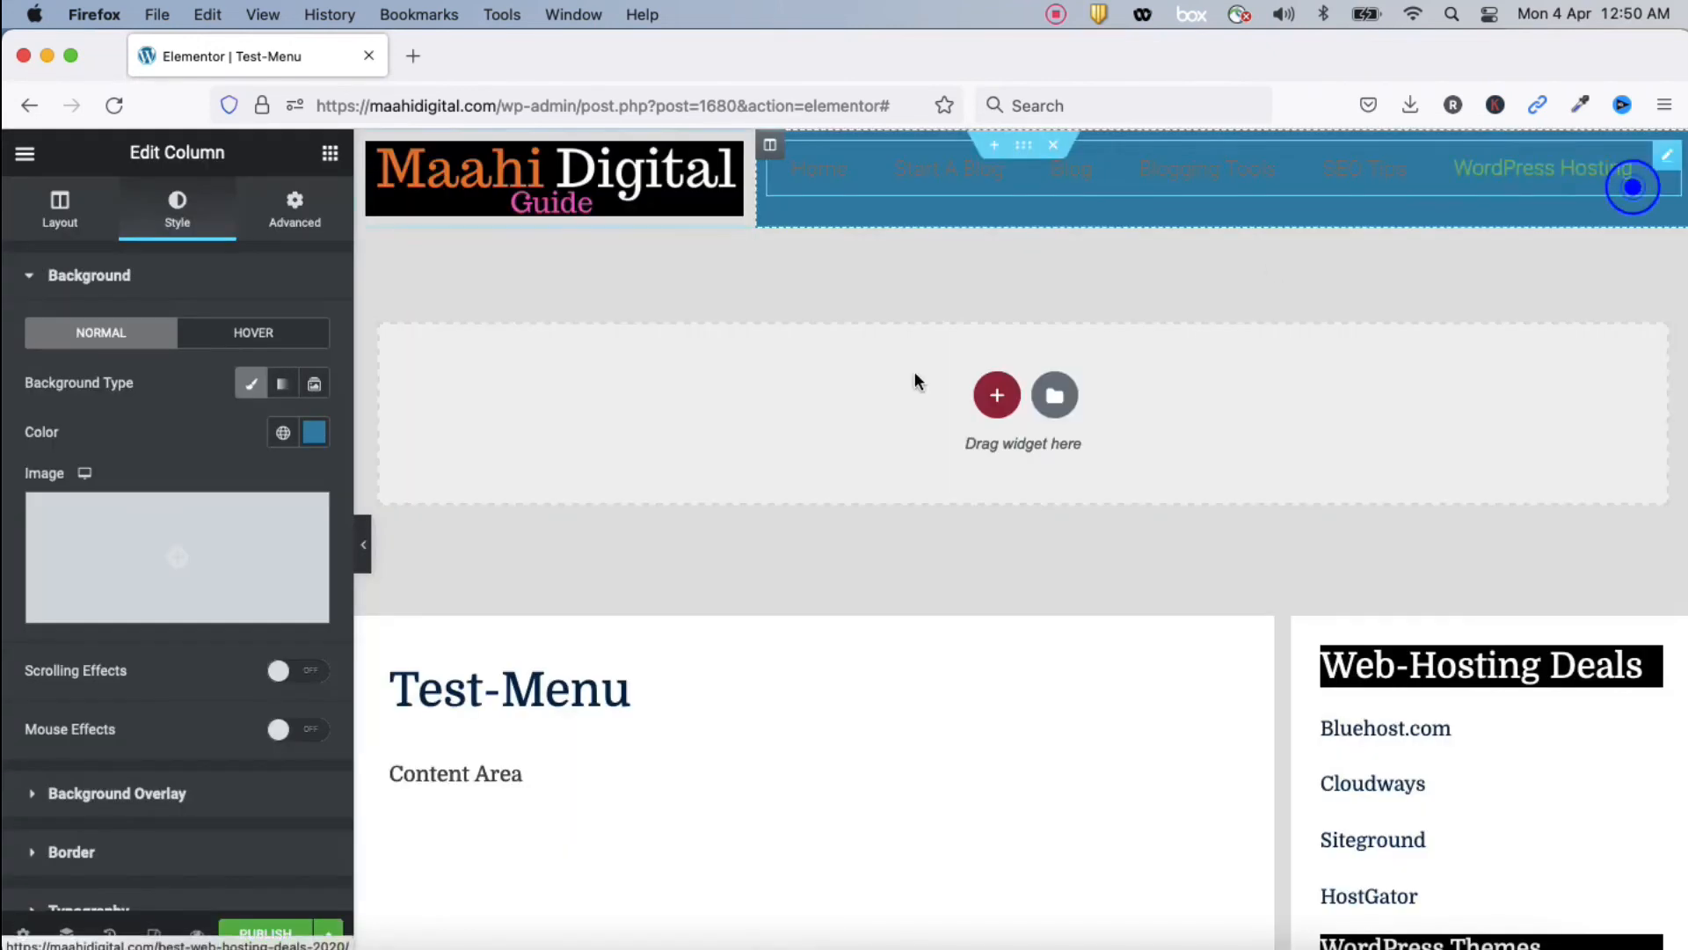
# Set the navigation menu column's background color to the dark blue #08313F
pyautogui.click(312, 433)
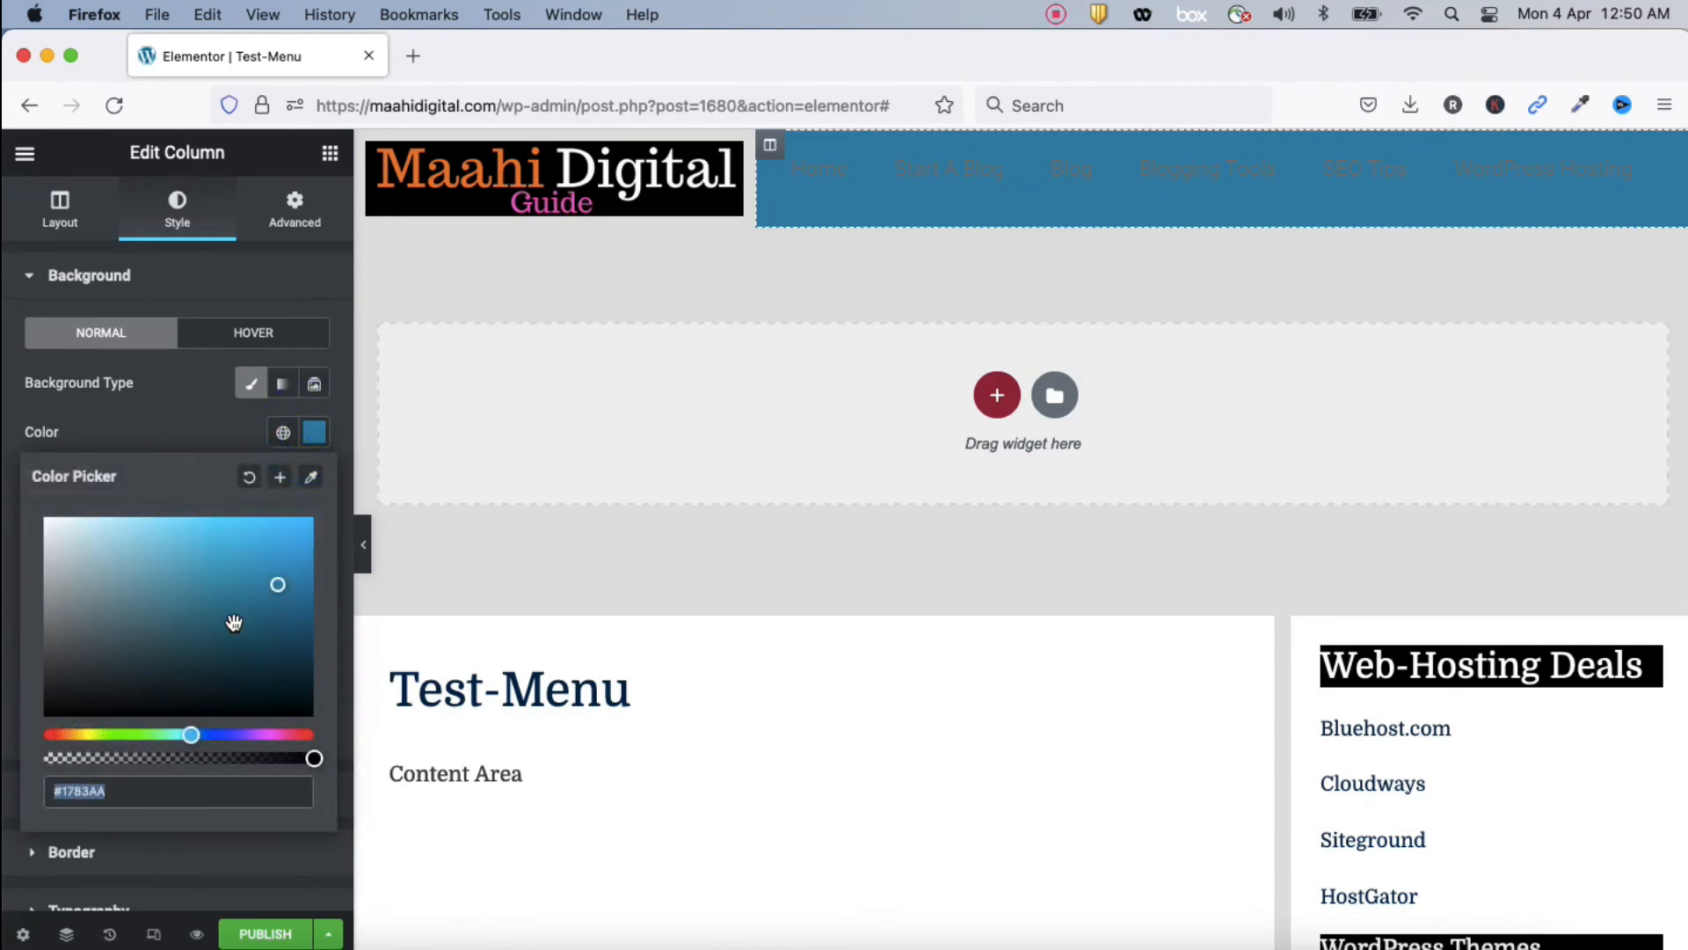
pyautogui.click(220, 687)
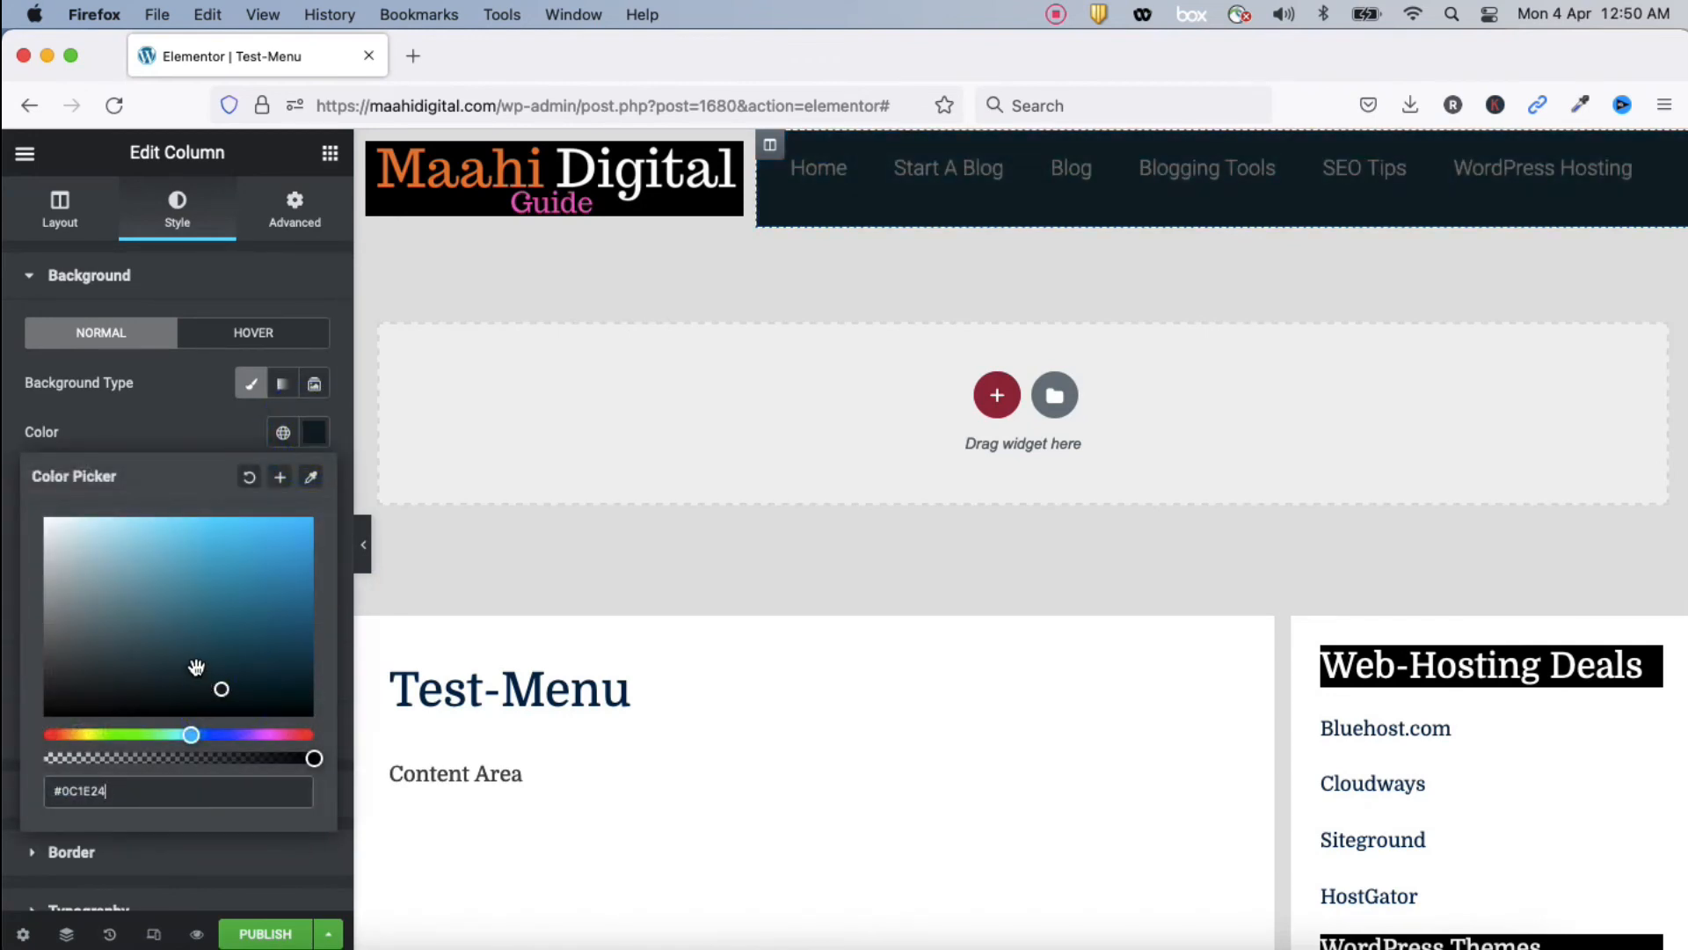
pyautogui.click(196, 668)
pyautogui.click(199, 637)
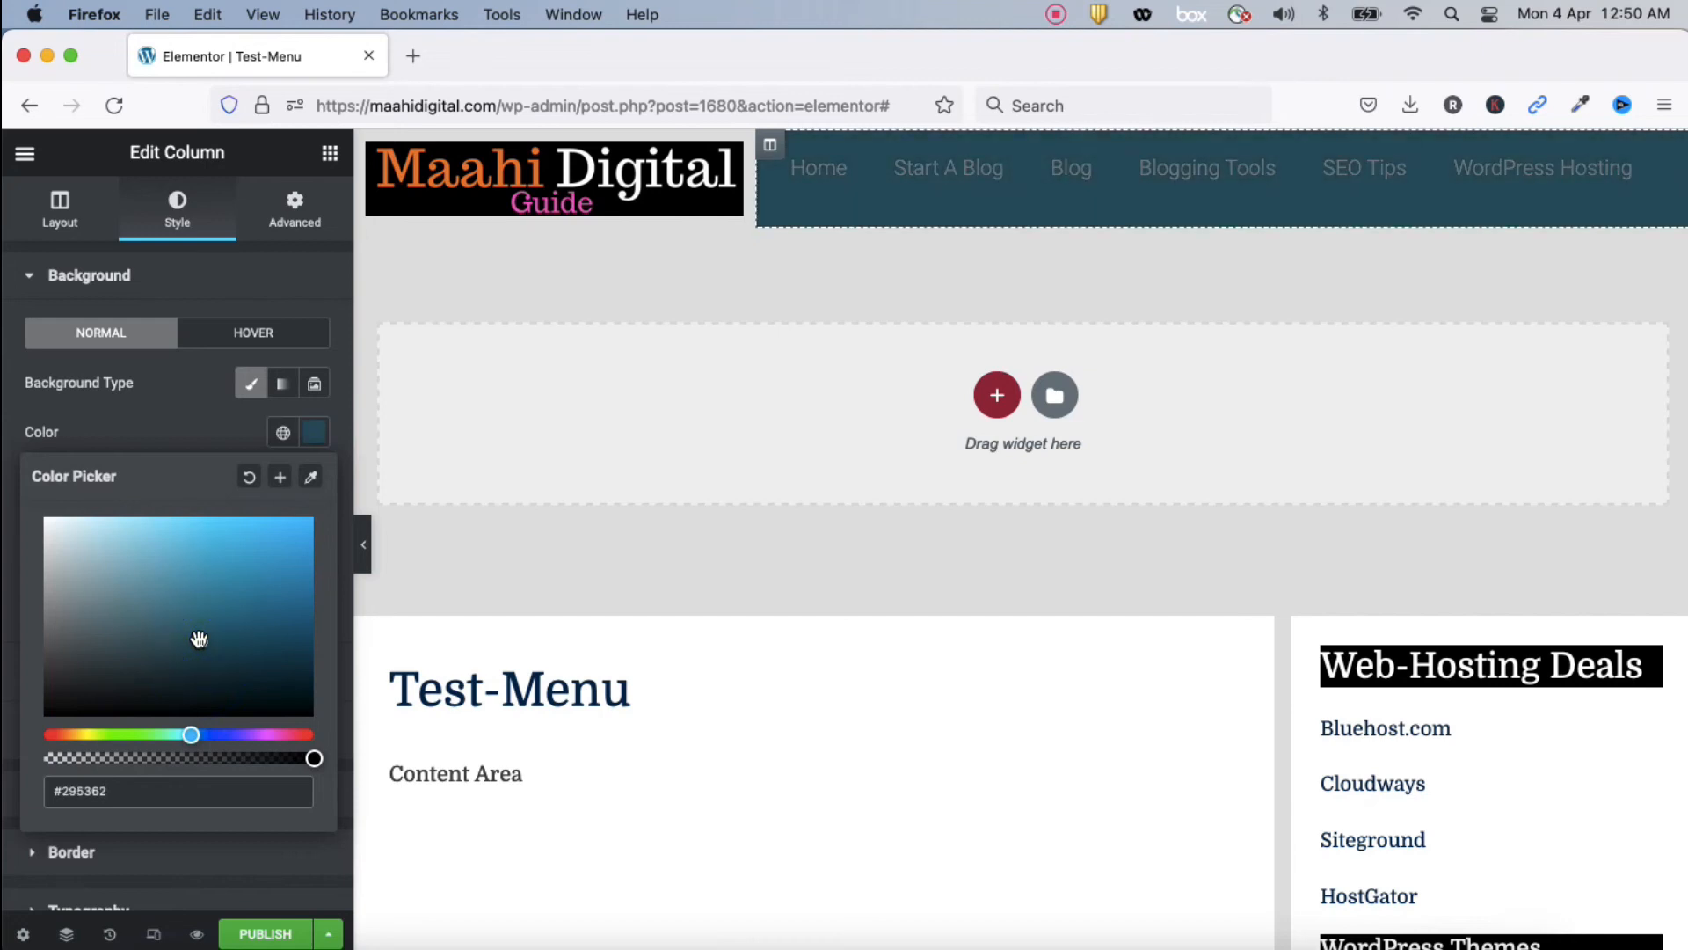
pyautogui.click(278, 668)
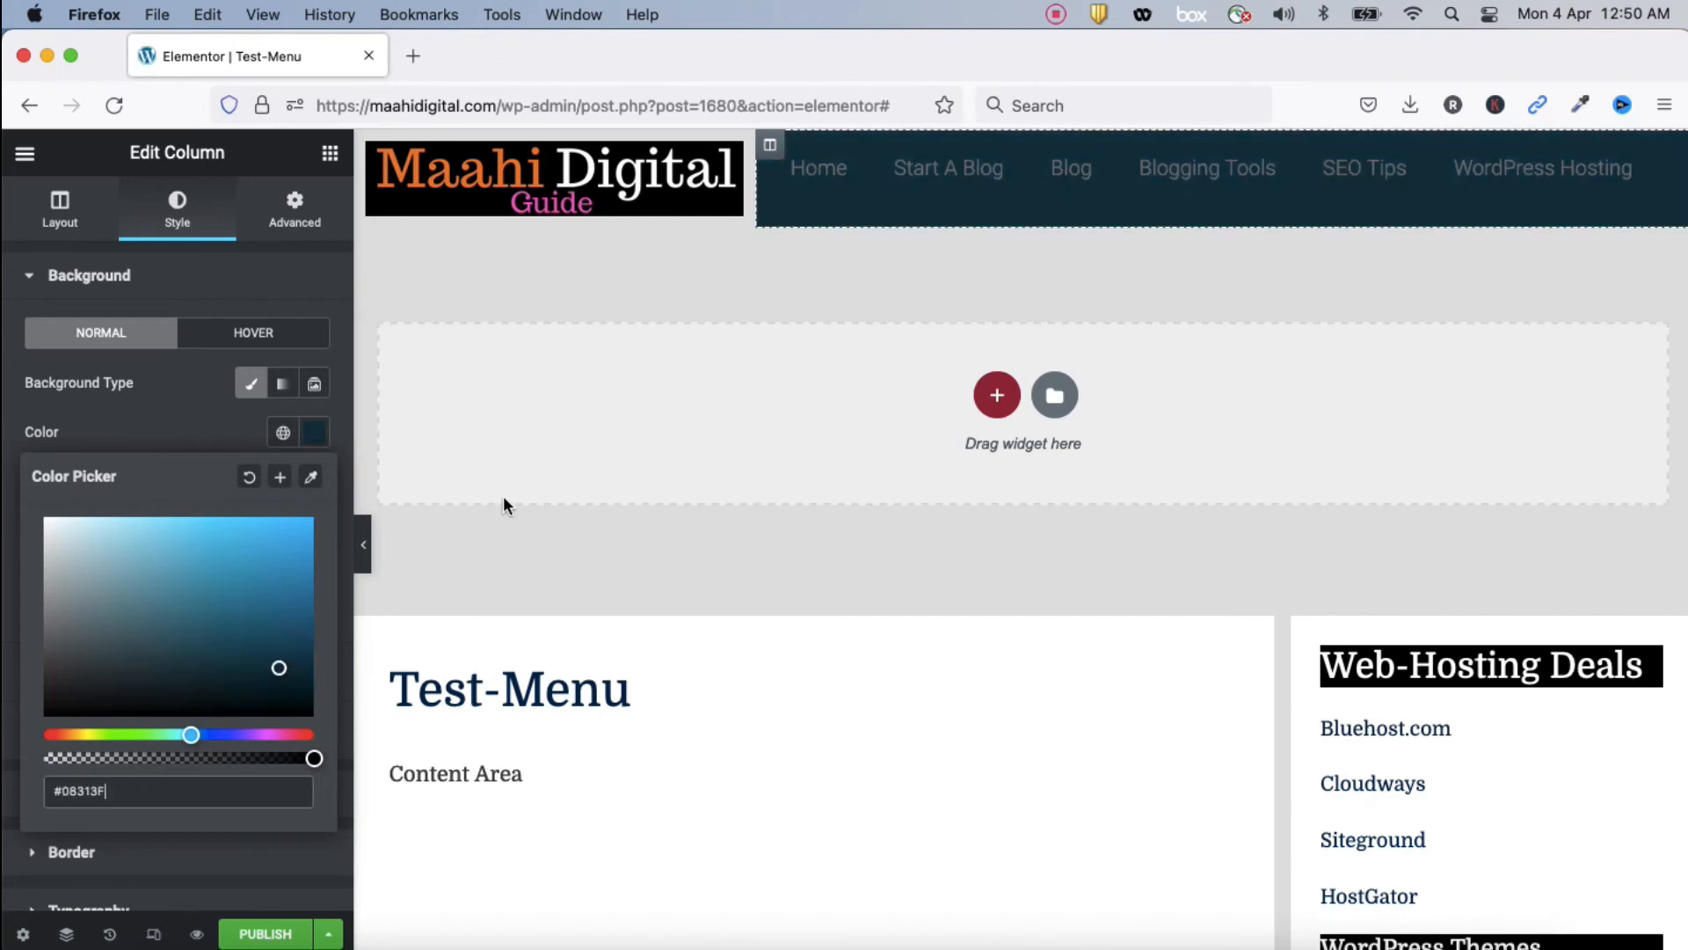
pyautogui.click(256, 275)
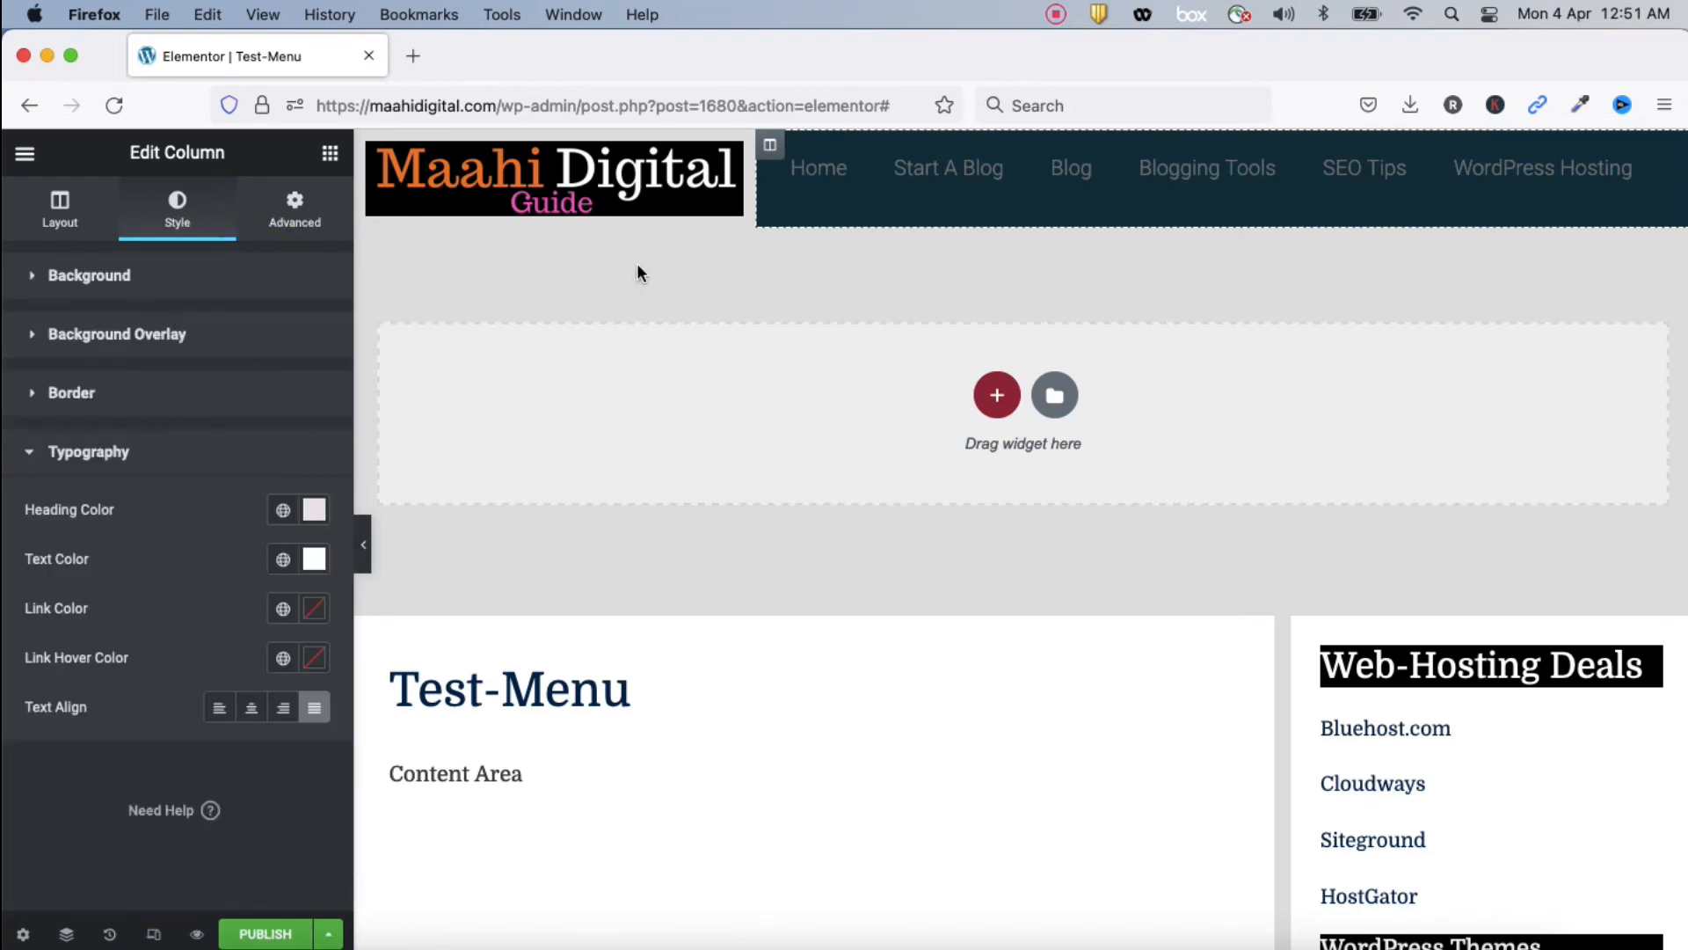
# Unlink the menu column's spacing values and set its top margin to -3 px and top padding to -9 px
pyautogui.click(847, 213)
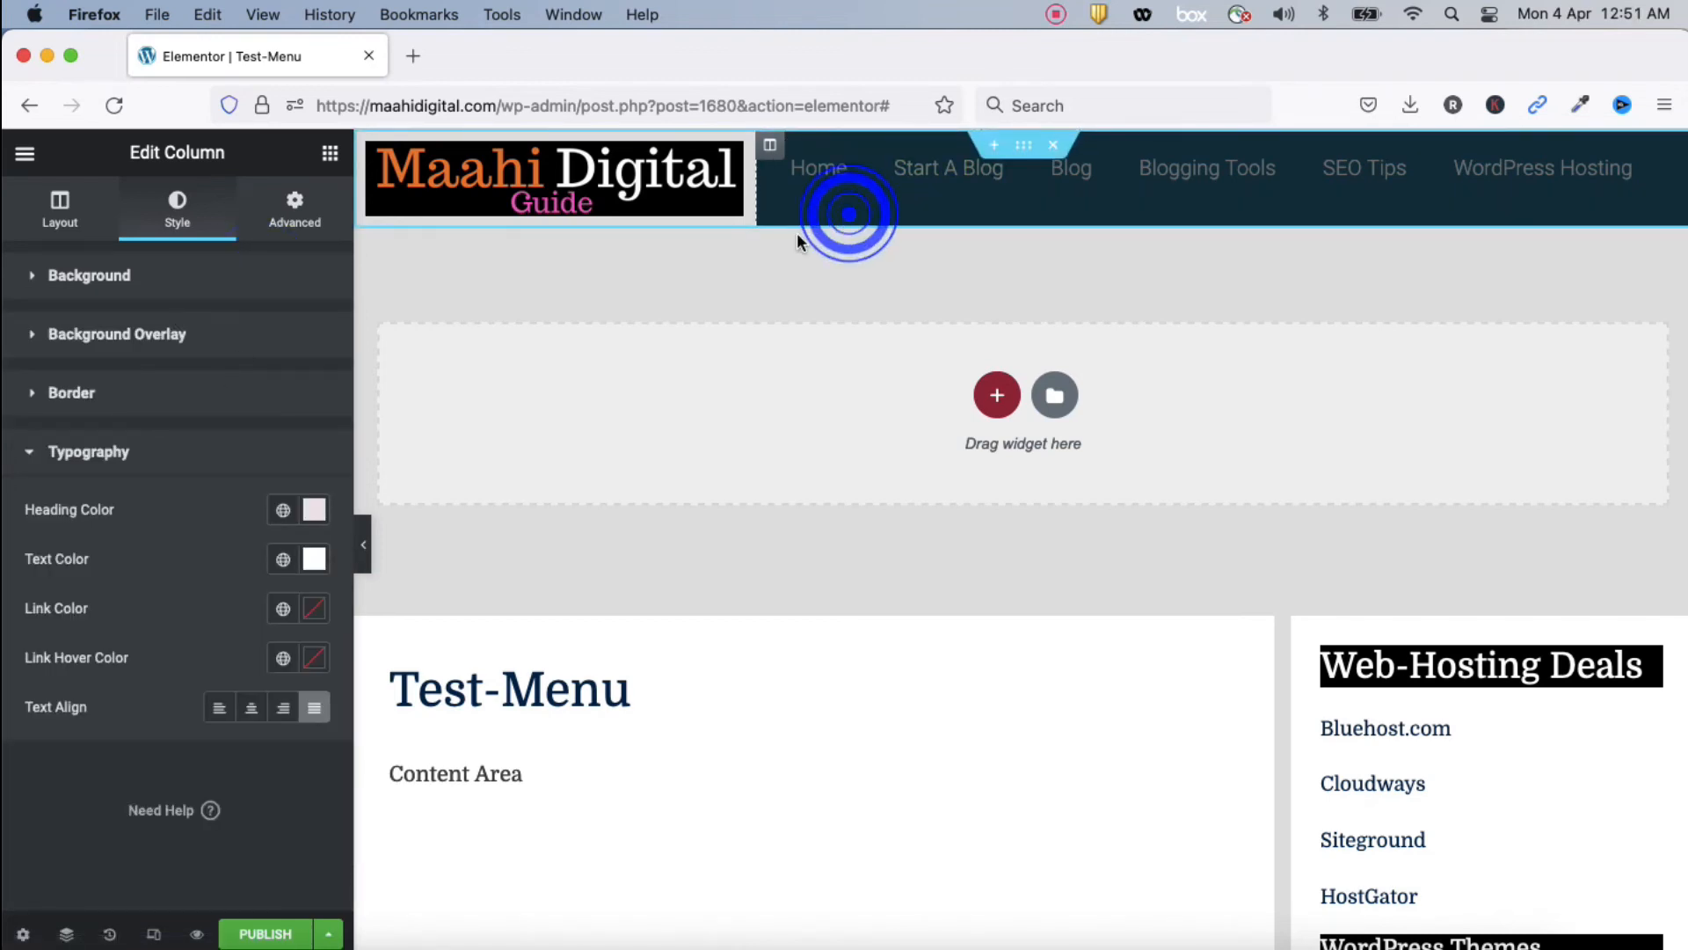
pyautogui.click(60, 204)
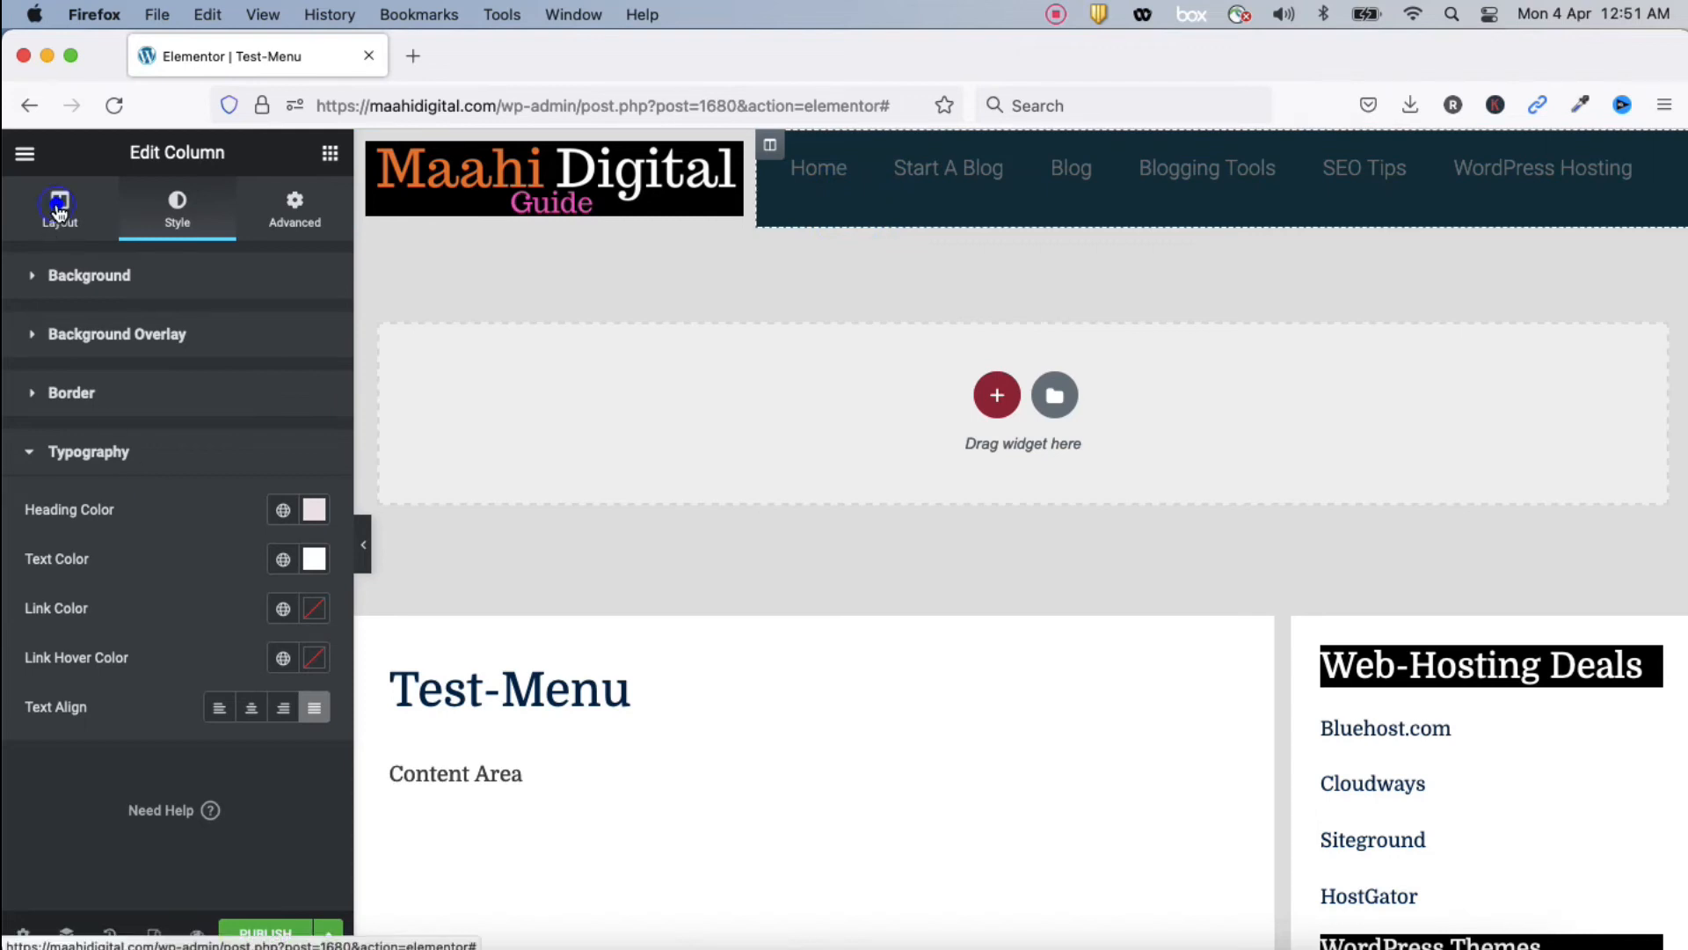
pyautogui.click(294, 211)
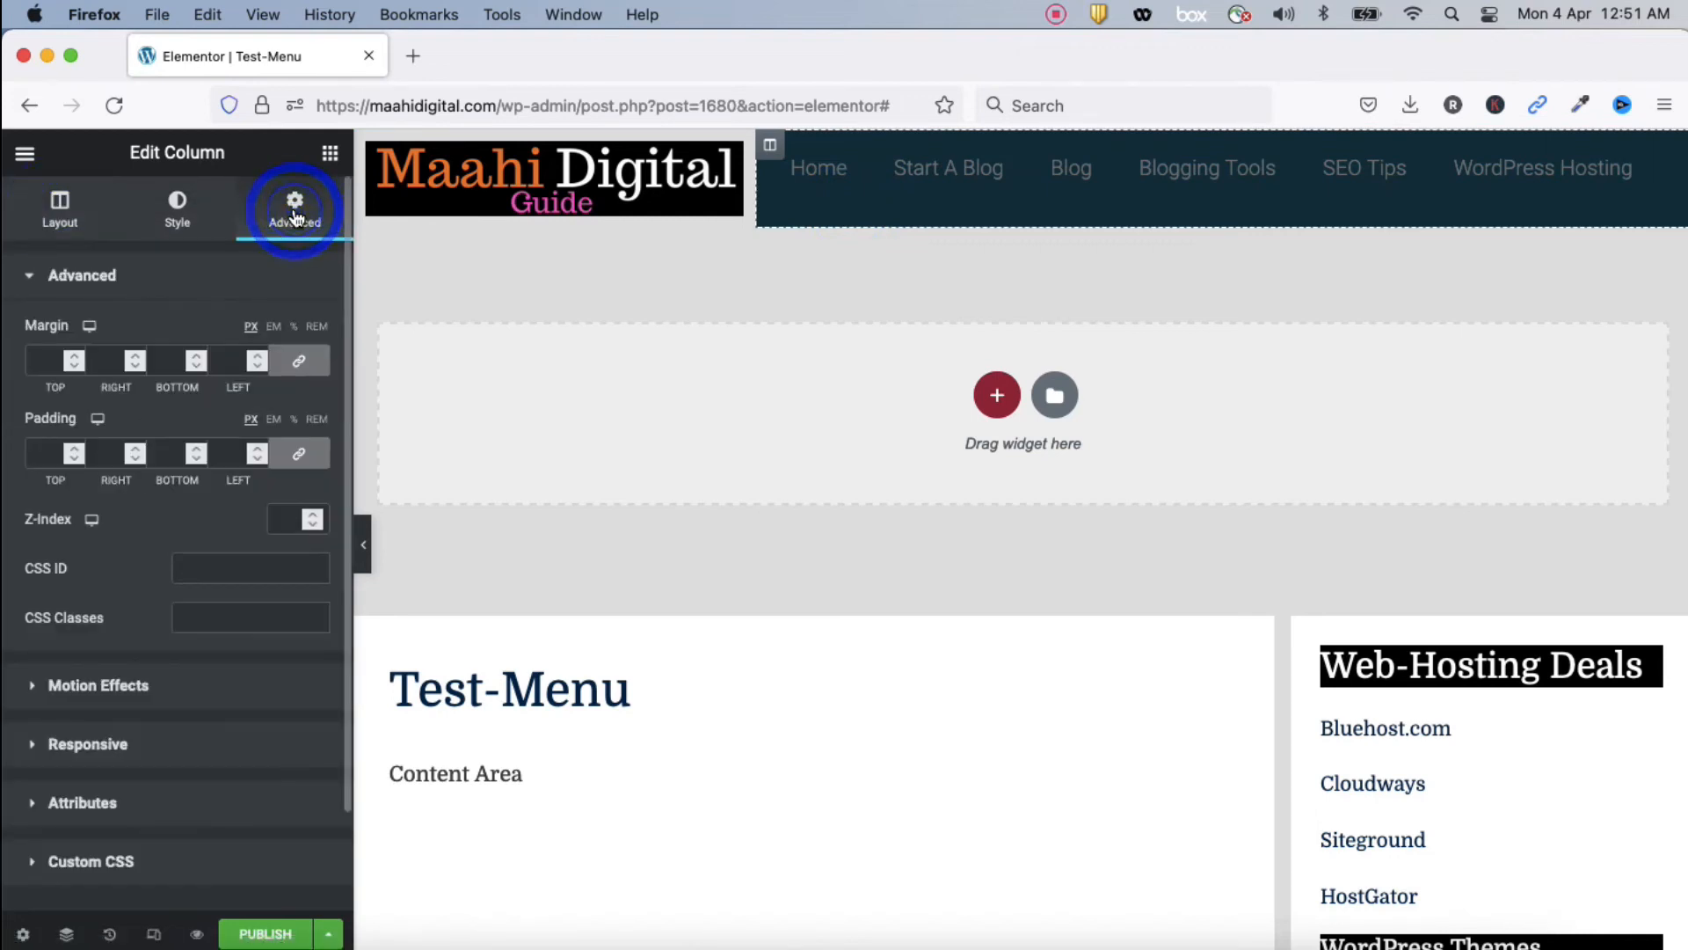
pyautogui.click(299, 454)
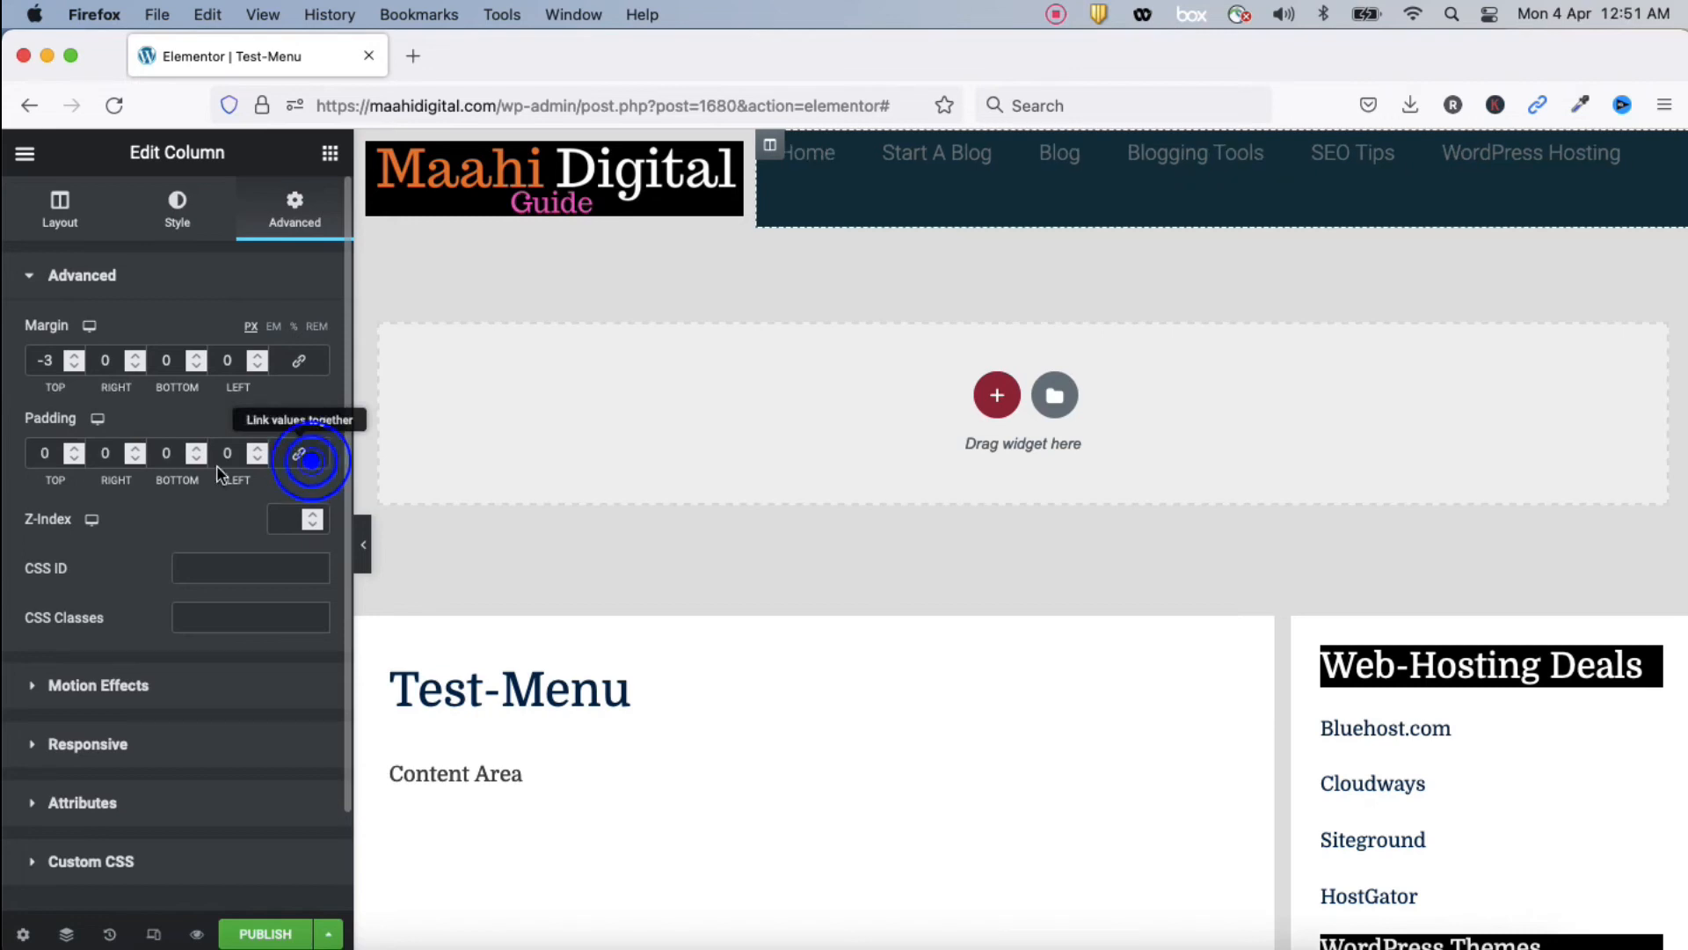
pyautogui.click(70, 457)
pyautogui.click(70, 457)
pyautogui.click(70, 457)
pyautogui.click(69, 457)
pyautogui.click(70, 457)
pyautogui.click(69, 458)
pyautogui.click(69, 457)
pyautogui.click(70, 457)
pyautogui.click(70, 457)
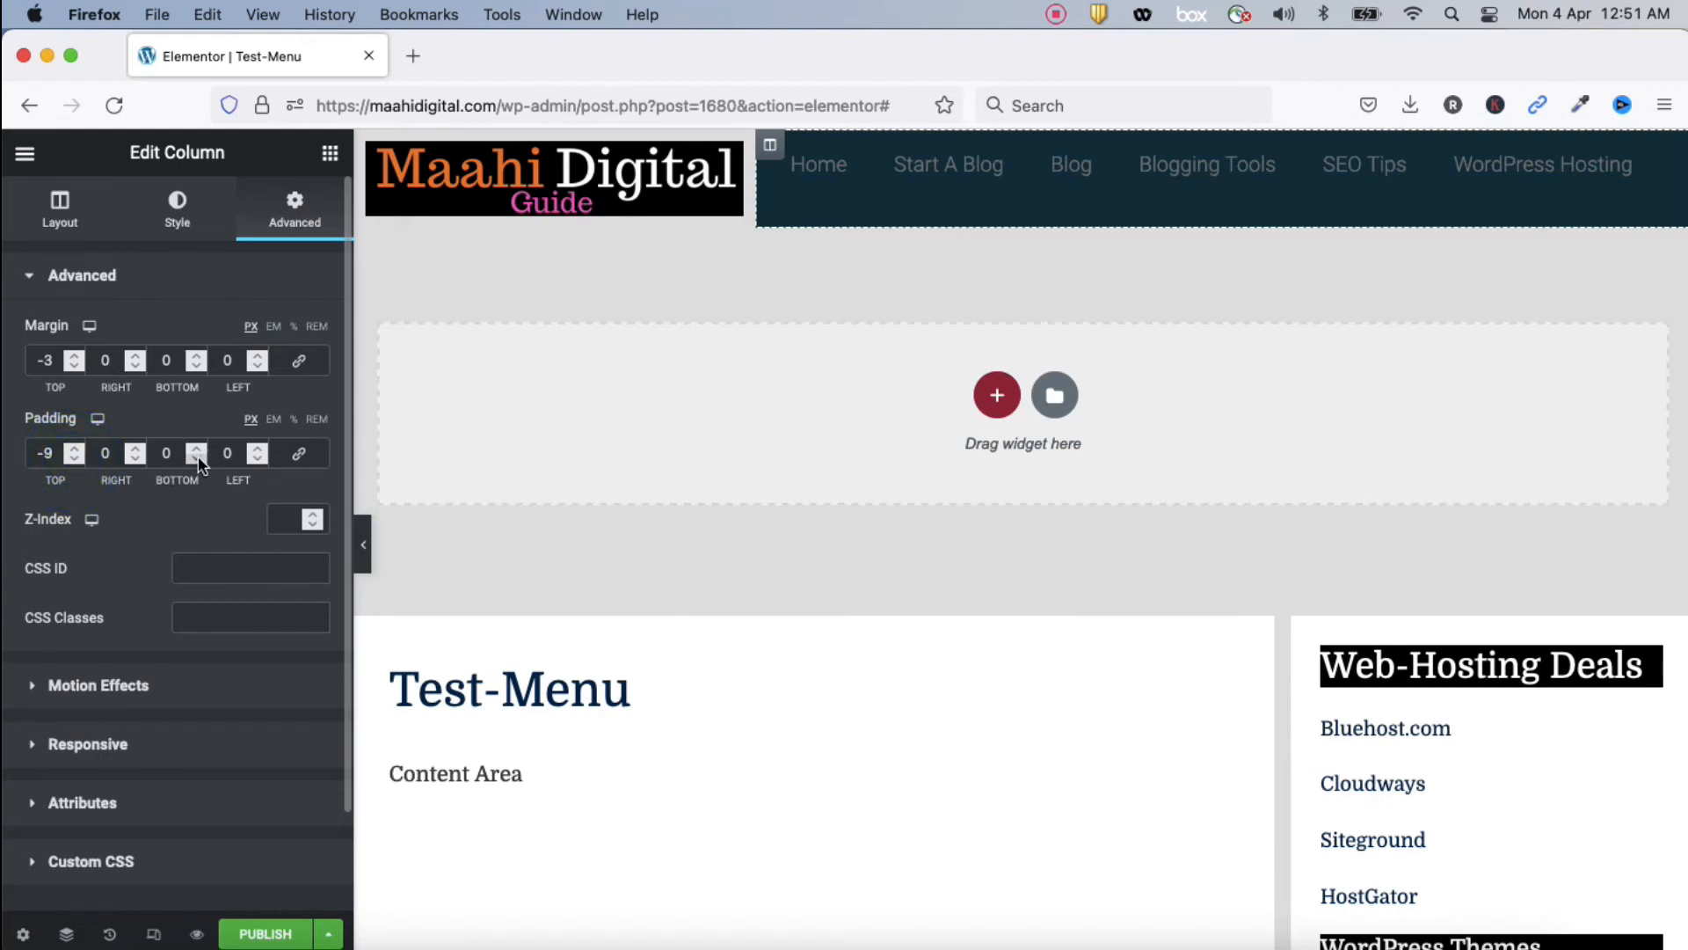
# Set the menu column's bottom padding to -3 px and its bottom margin to 16 px
pyautogui.click(196, 363)
pyautogui.click(195, 363)
pyautogui.click(195, 363)
pyautogui.click(195, 364)
pyautogui.click(197, 356)
pyautogui.click(197, 356)
pyautogui.click(197, 356)
pyautogui.click(197, 356)
pyautogui.click(197, 356)
pyautogui.click(197, 356)
pyautogui.click(196, 356)
pyautogui.click(197, 356)
pyautogui.click(197, 356)
pyautogui.click(197, 356)
pyautogui.click(197, 357)
pyautogui.click(197, 356)
pyautogui.click(197, 357)
pyautogui.click(197, 356)
pyautogui.click(197, 356)
pyautogui.click(197, 356)
pyautogui.click(197, 356)
pyautogui.click(197, 356)
pyautogui.click(197, 356)
pyautogui.click(197, 356)
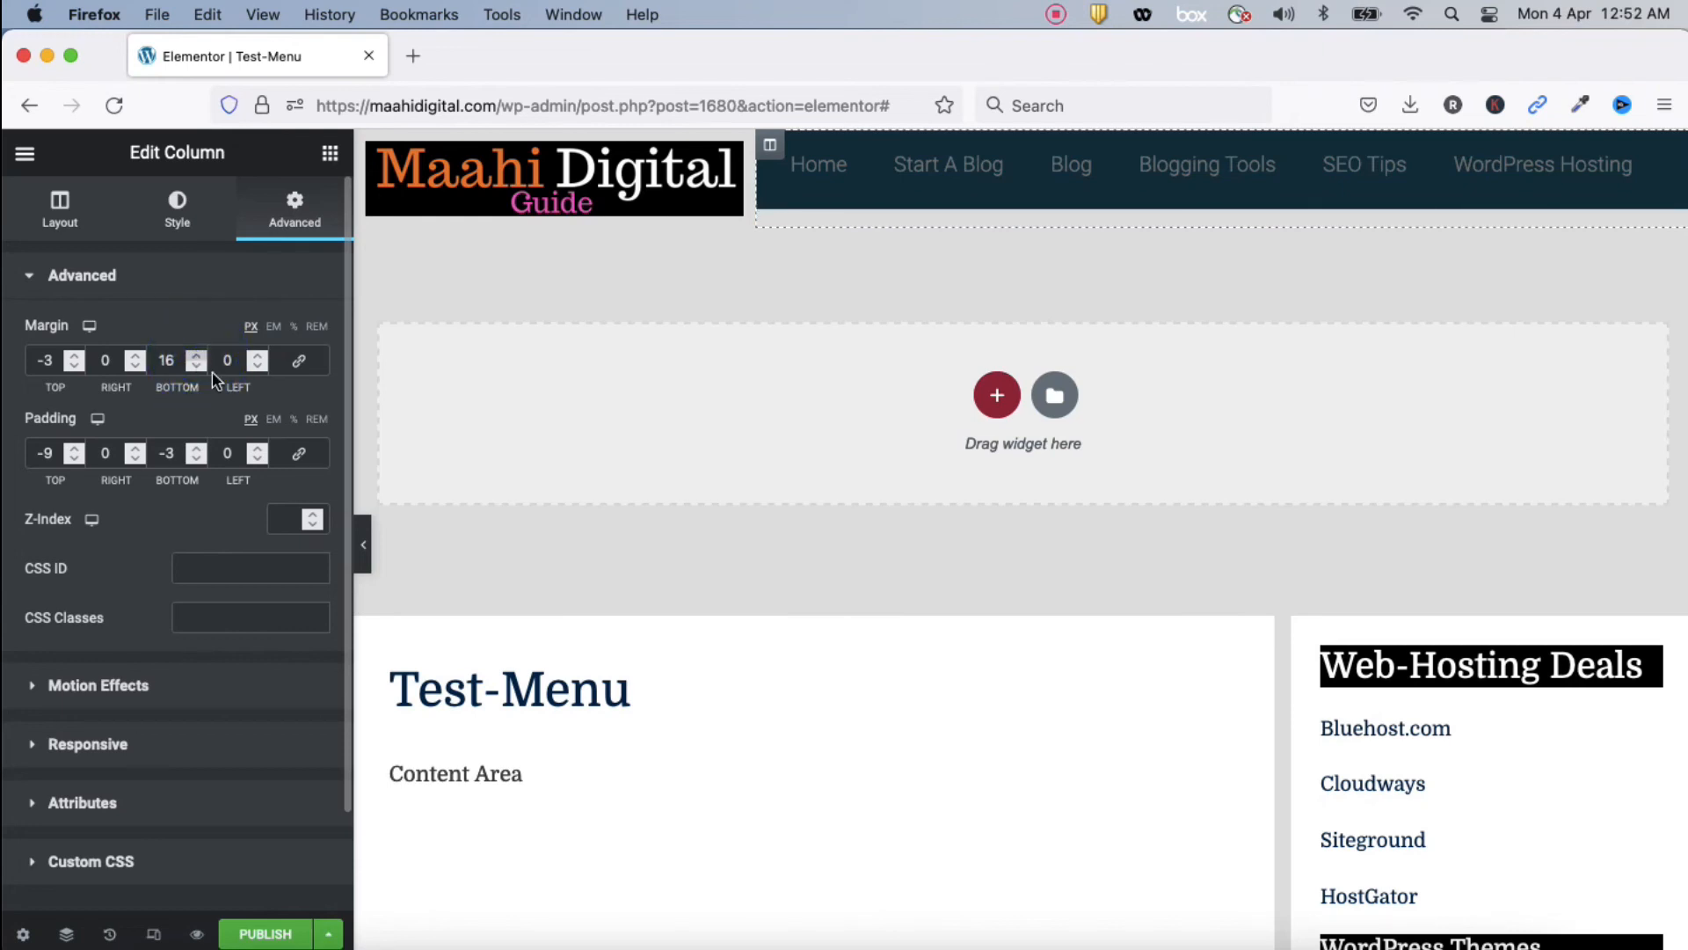
# Set the Nav Menu widget's normal text color to white, #FFFFFF
pyautogui.click(948, 165)
pyautogui.click(60, 211)
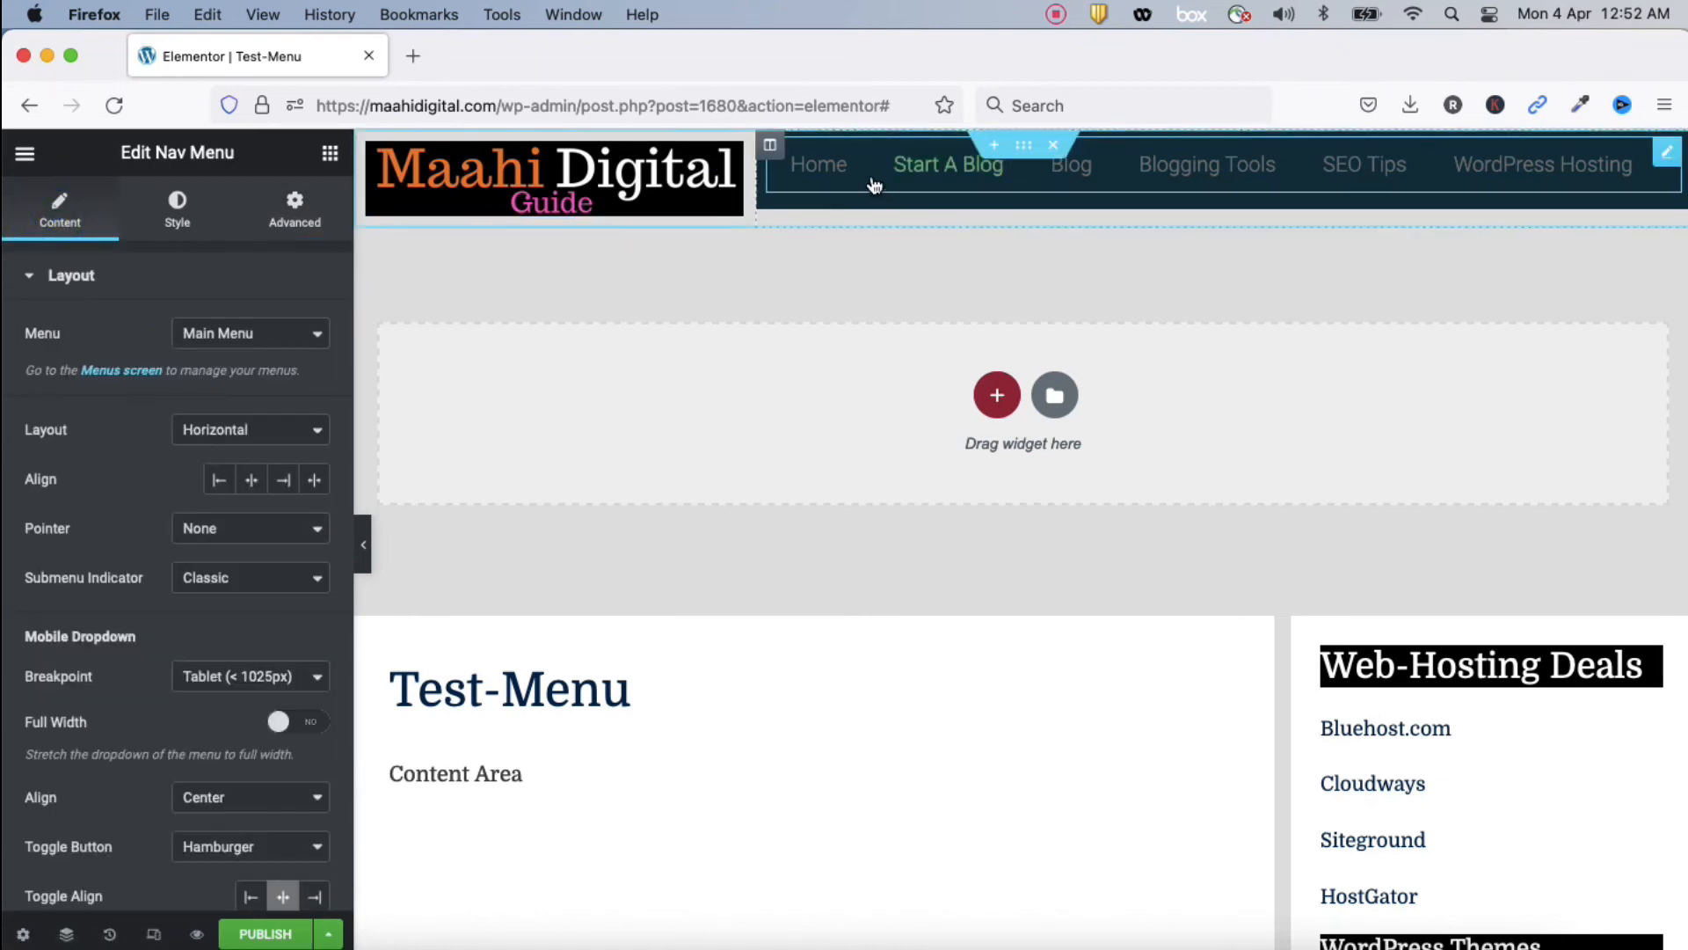
pyautogui.click(1666, 156)
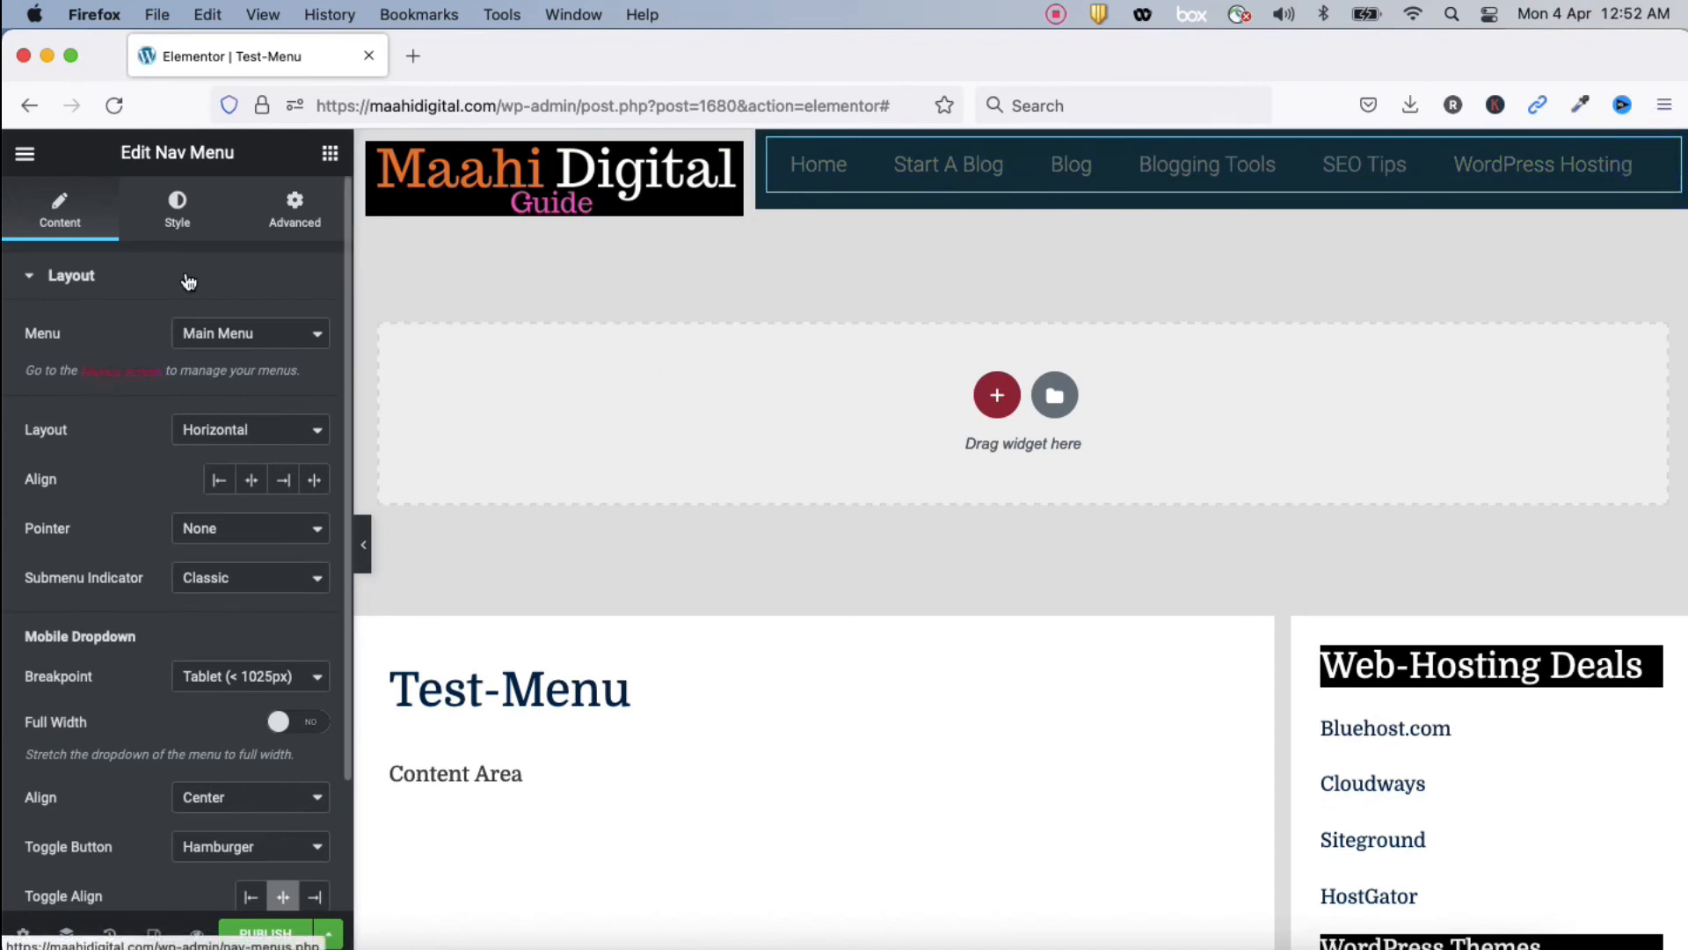
pyautogui.click(177, 213)
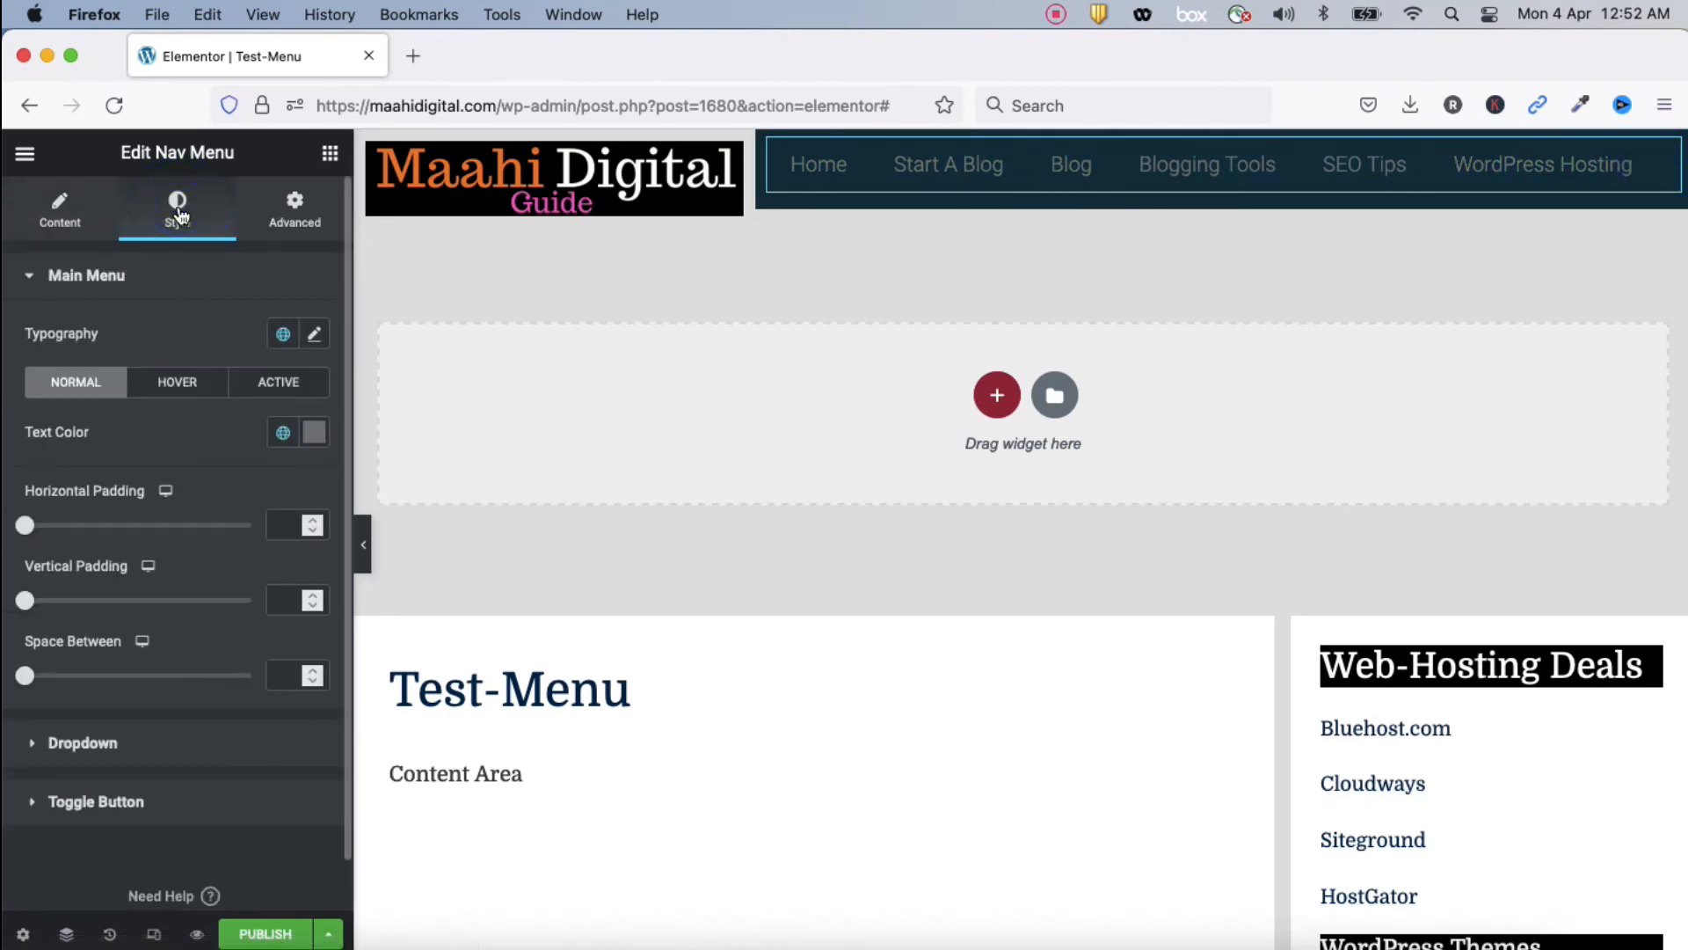
pyautogui.click(314, 433)
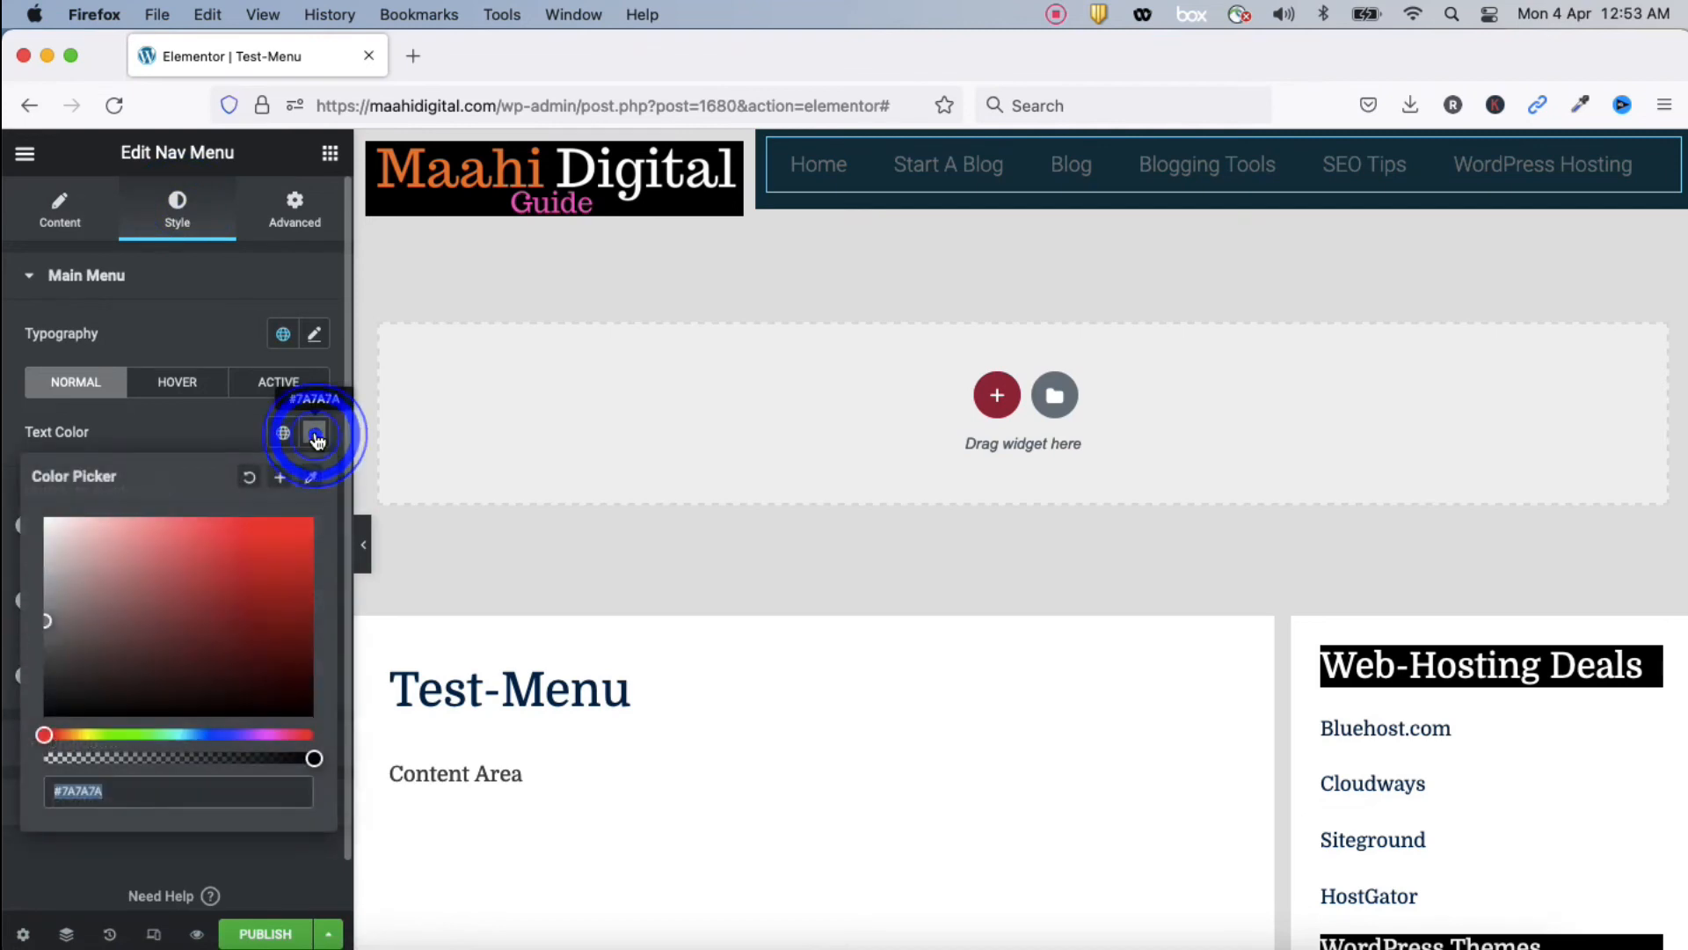
pyautogui.click(50, 527)
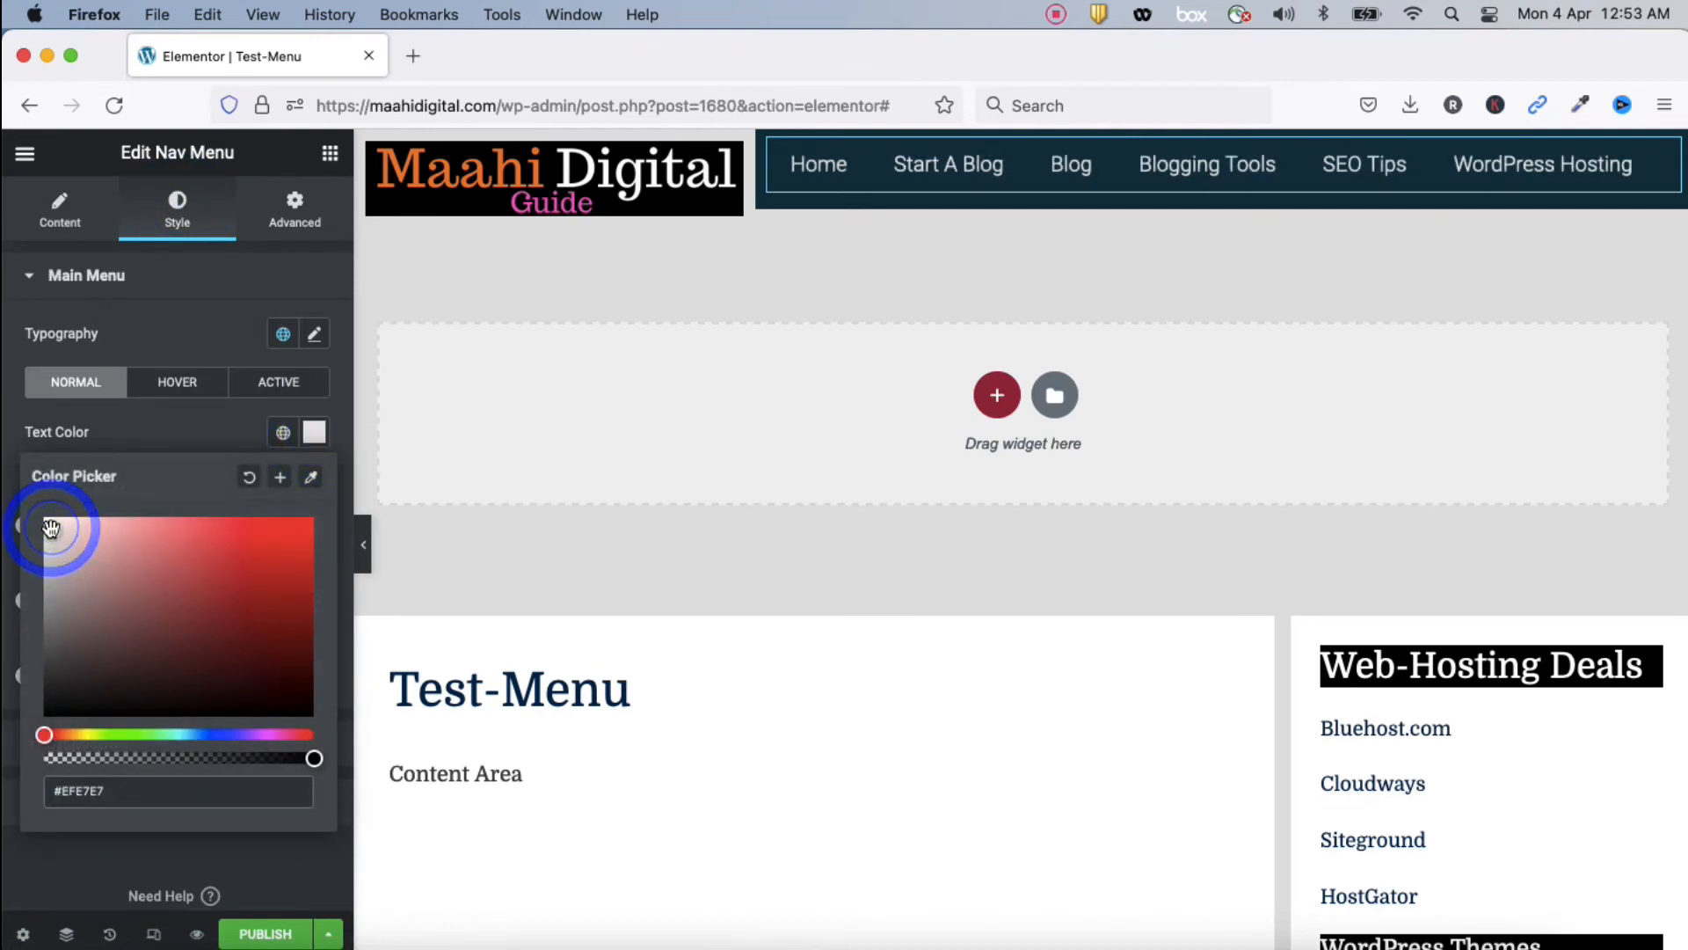
pyautogui.click(46, 521)
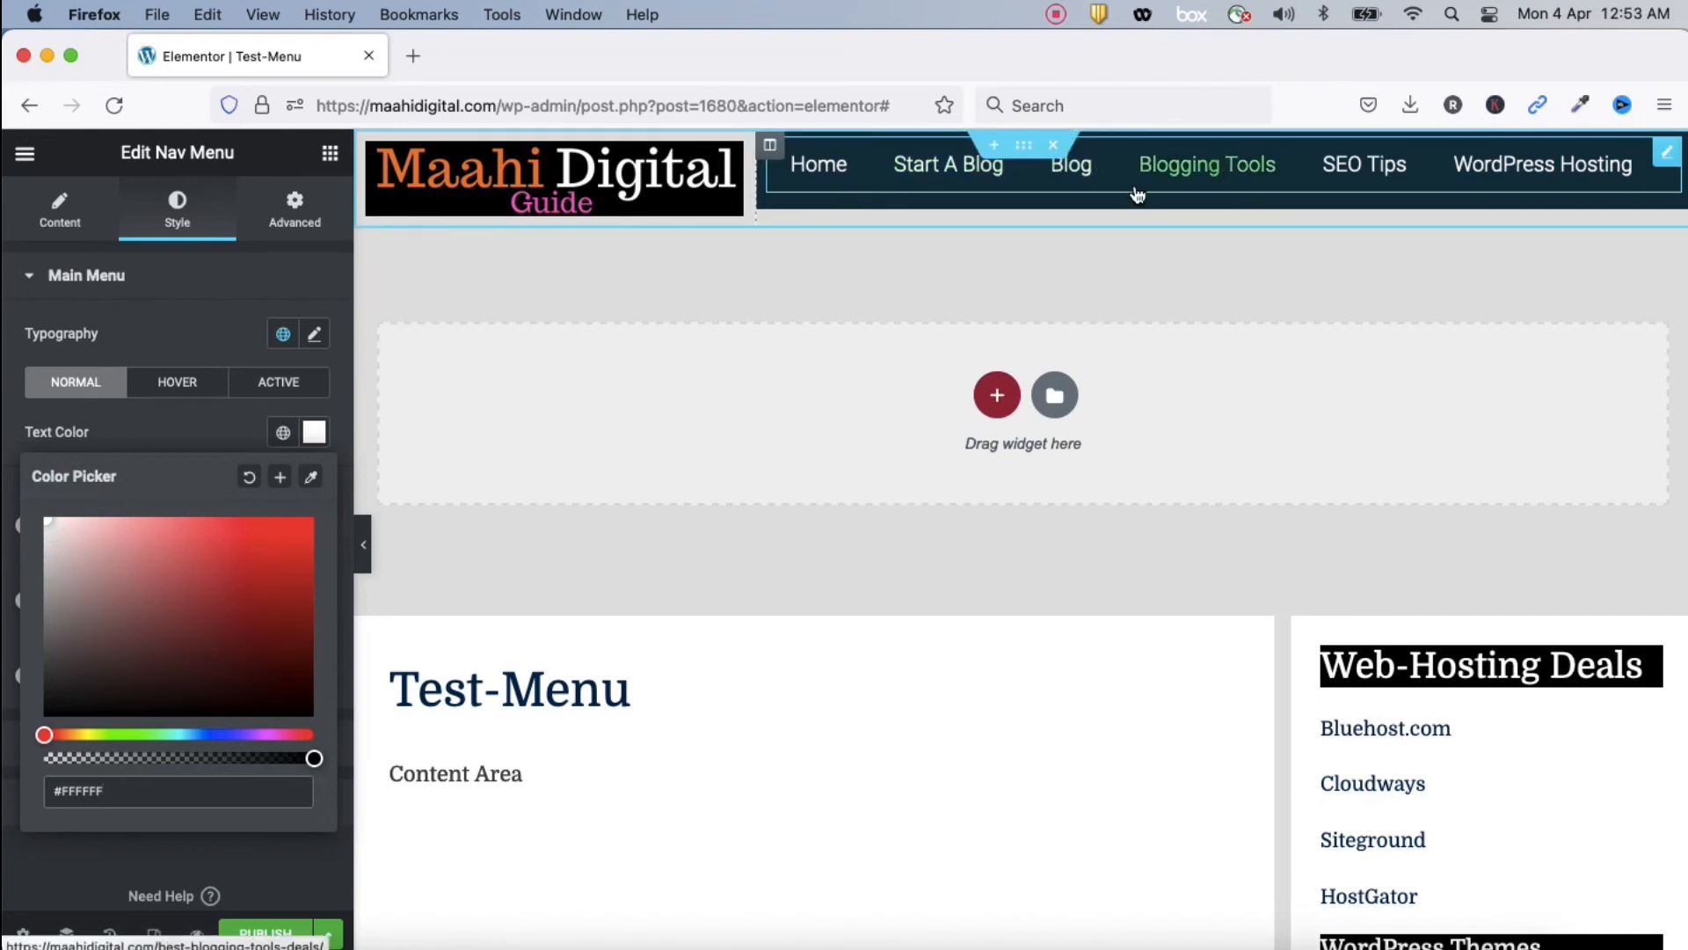
pyautogui.click(181, 298)
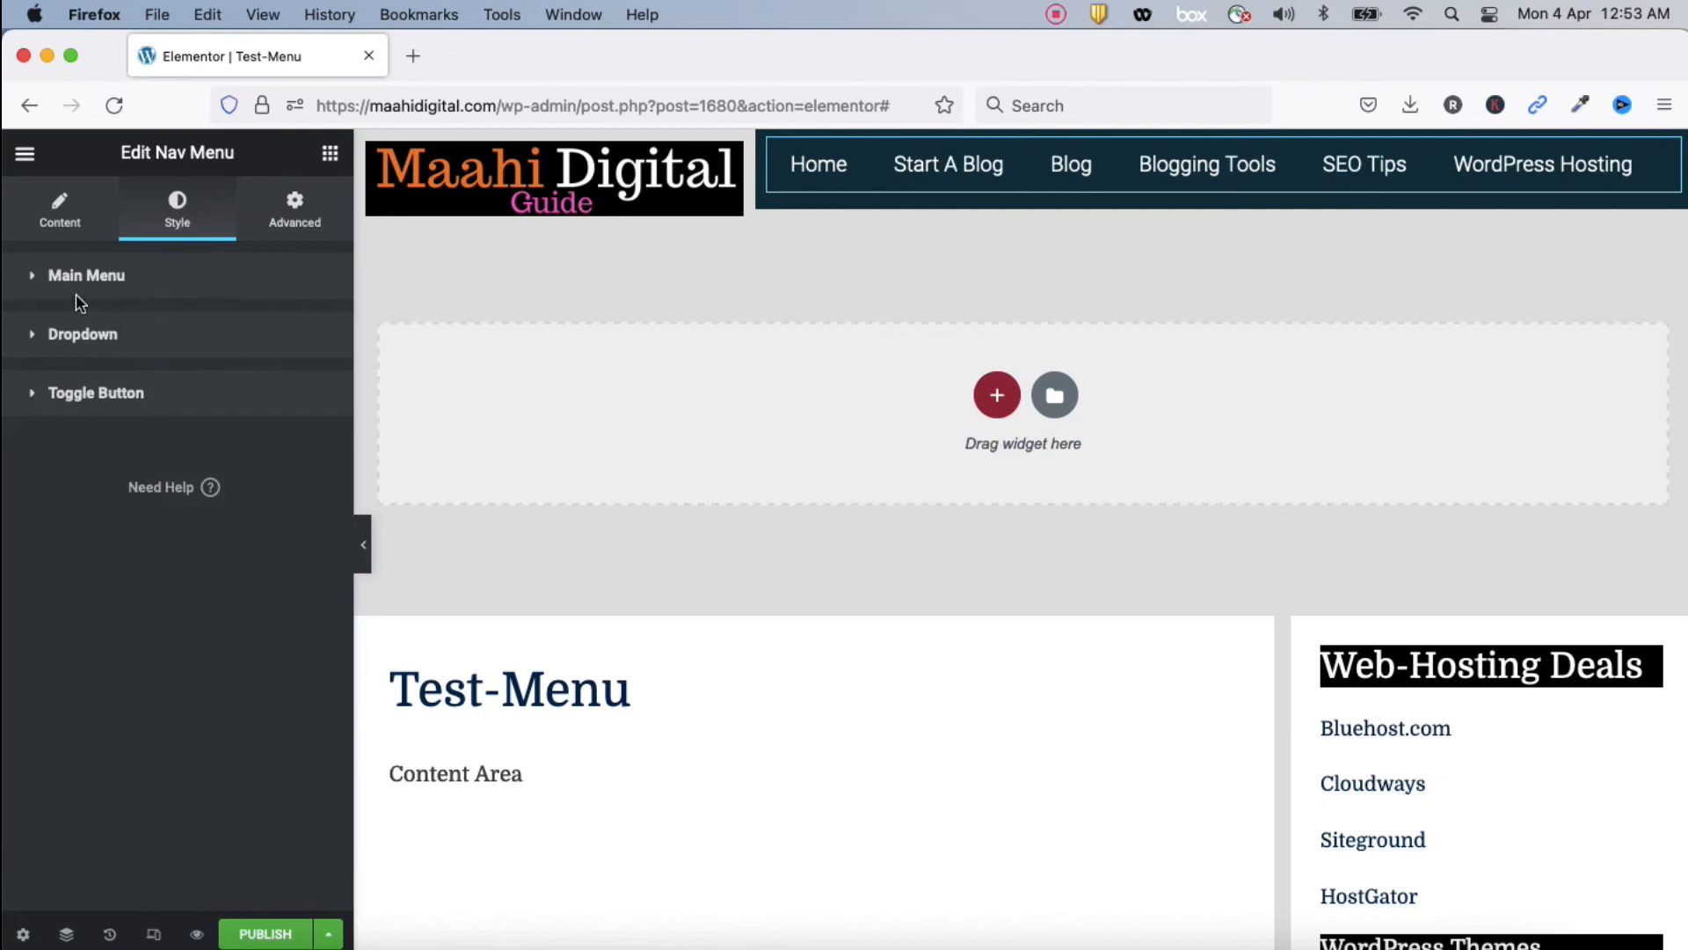
# Change the main menu's hover text color to the blue #6170CE
pyautogui.click(31, 285)
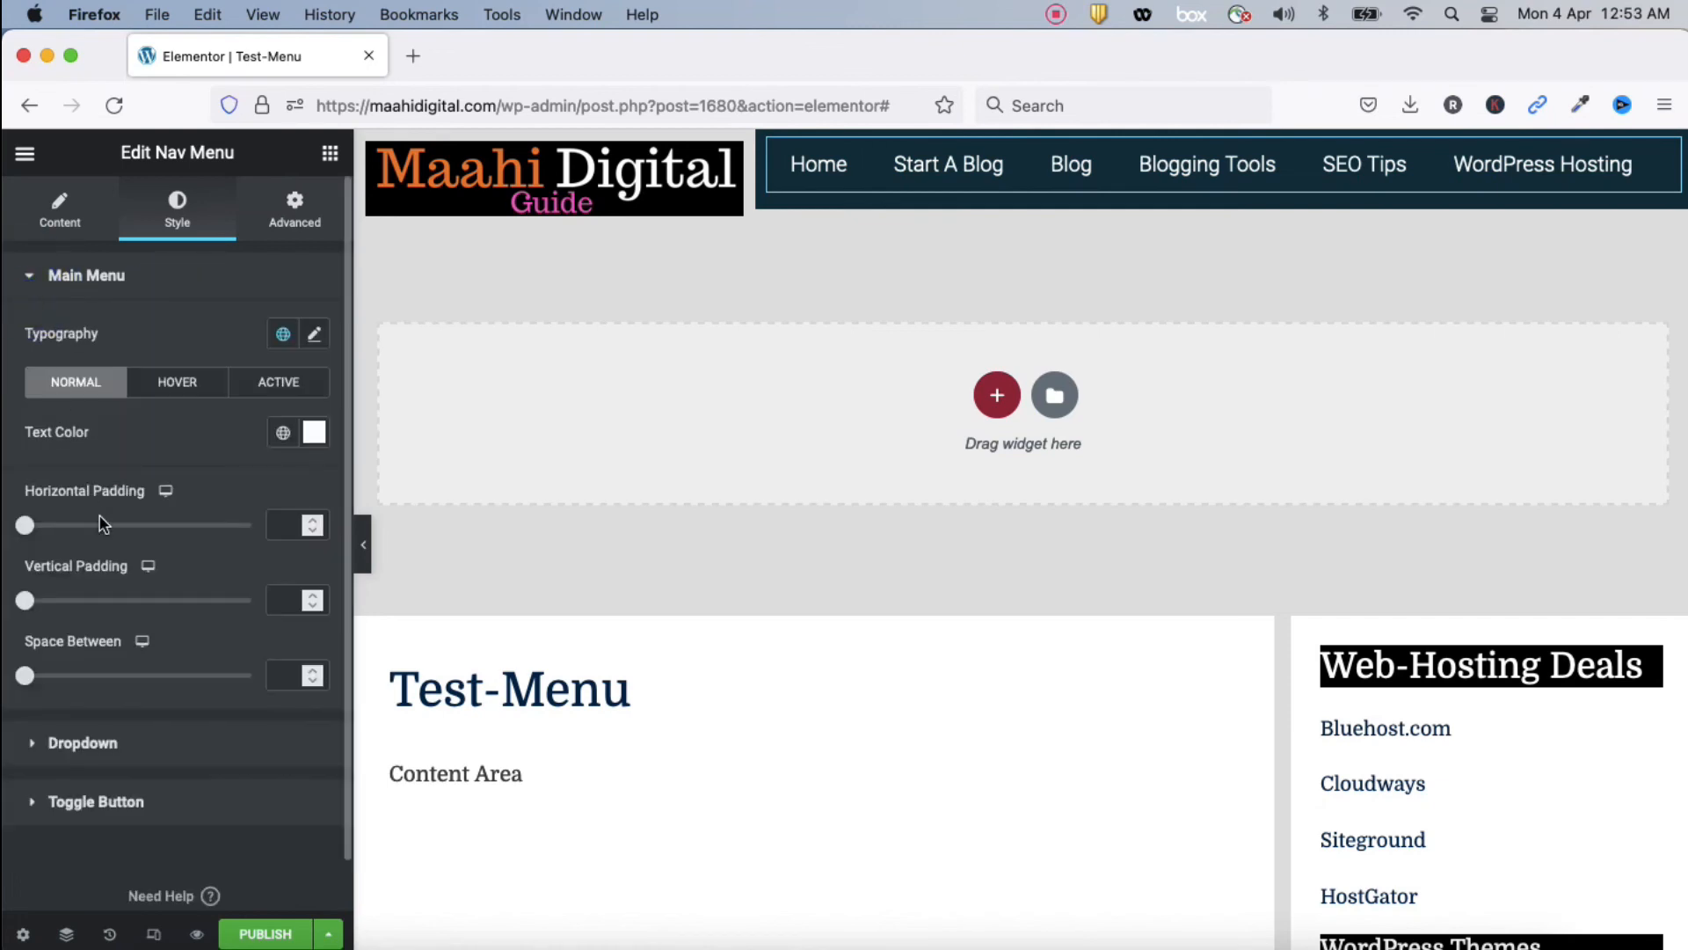
pyautogui.click(175, 389)
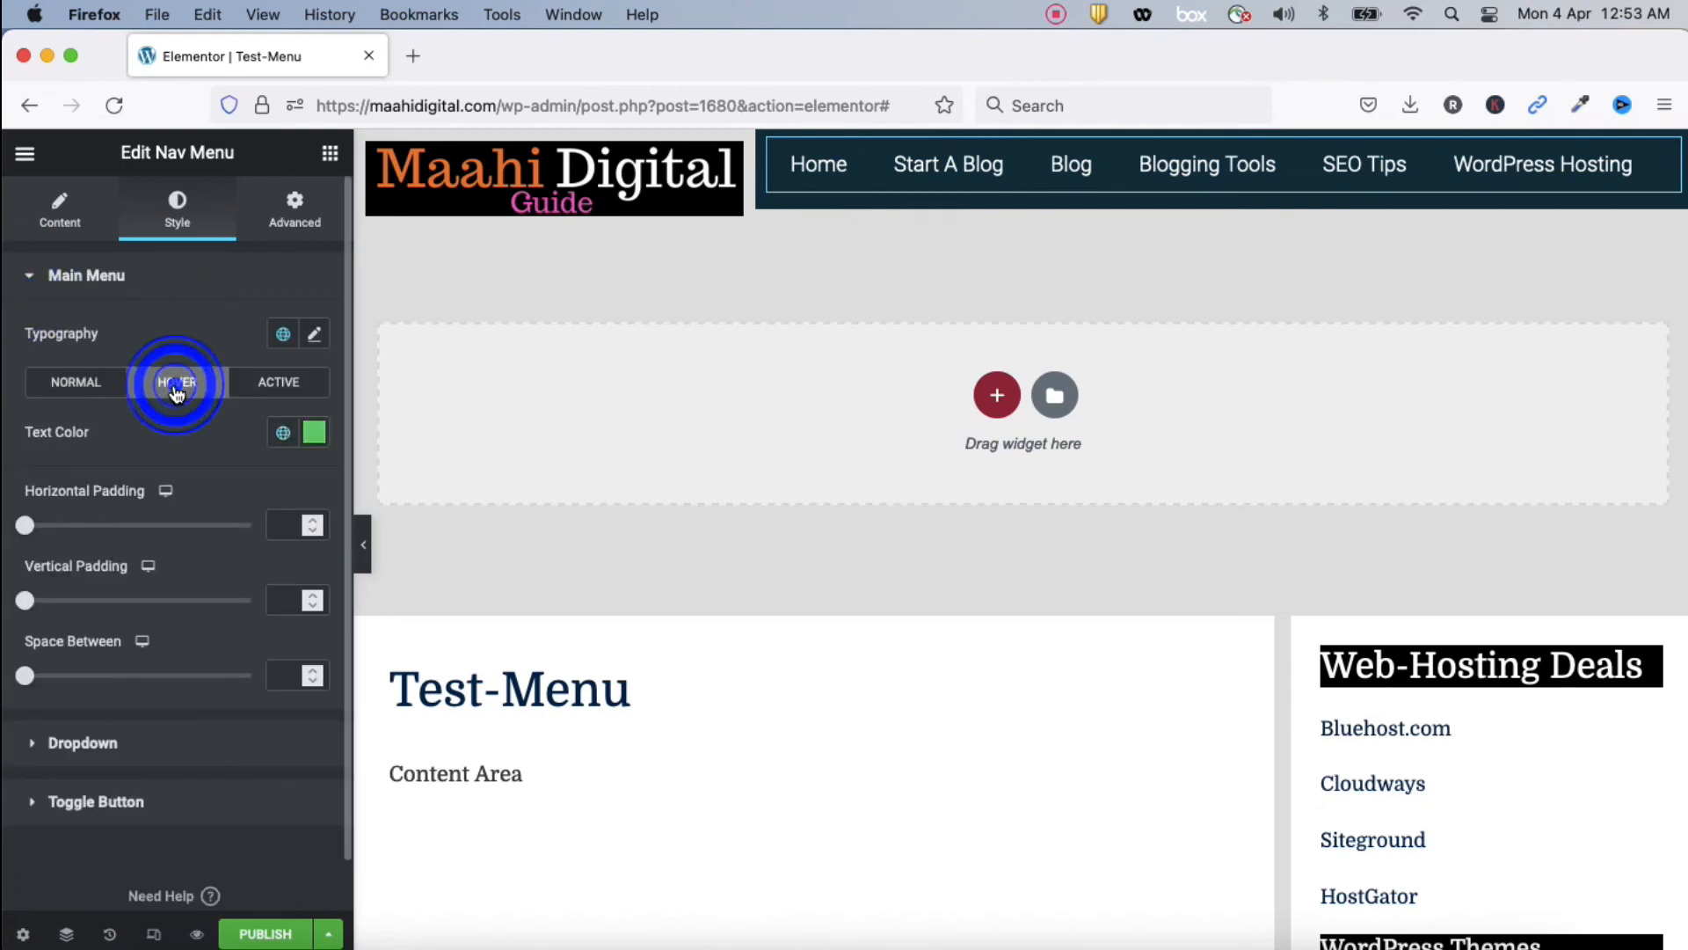
pyautogui.click(314, 434)
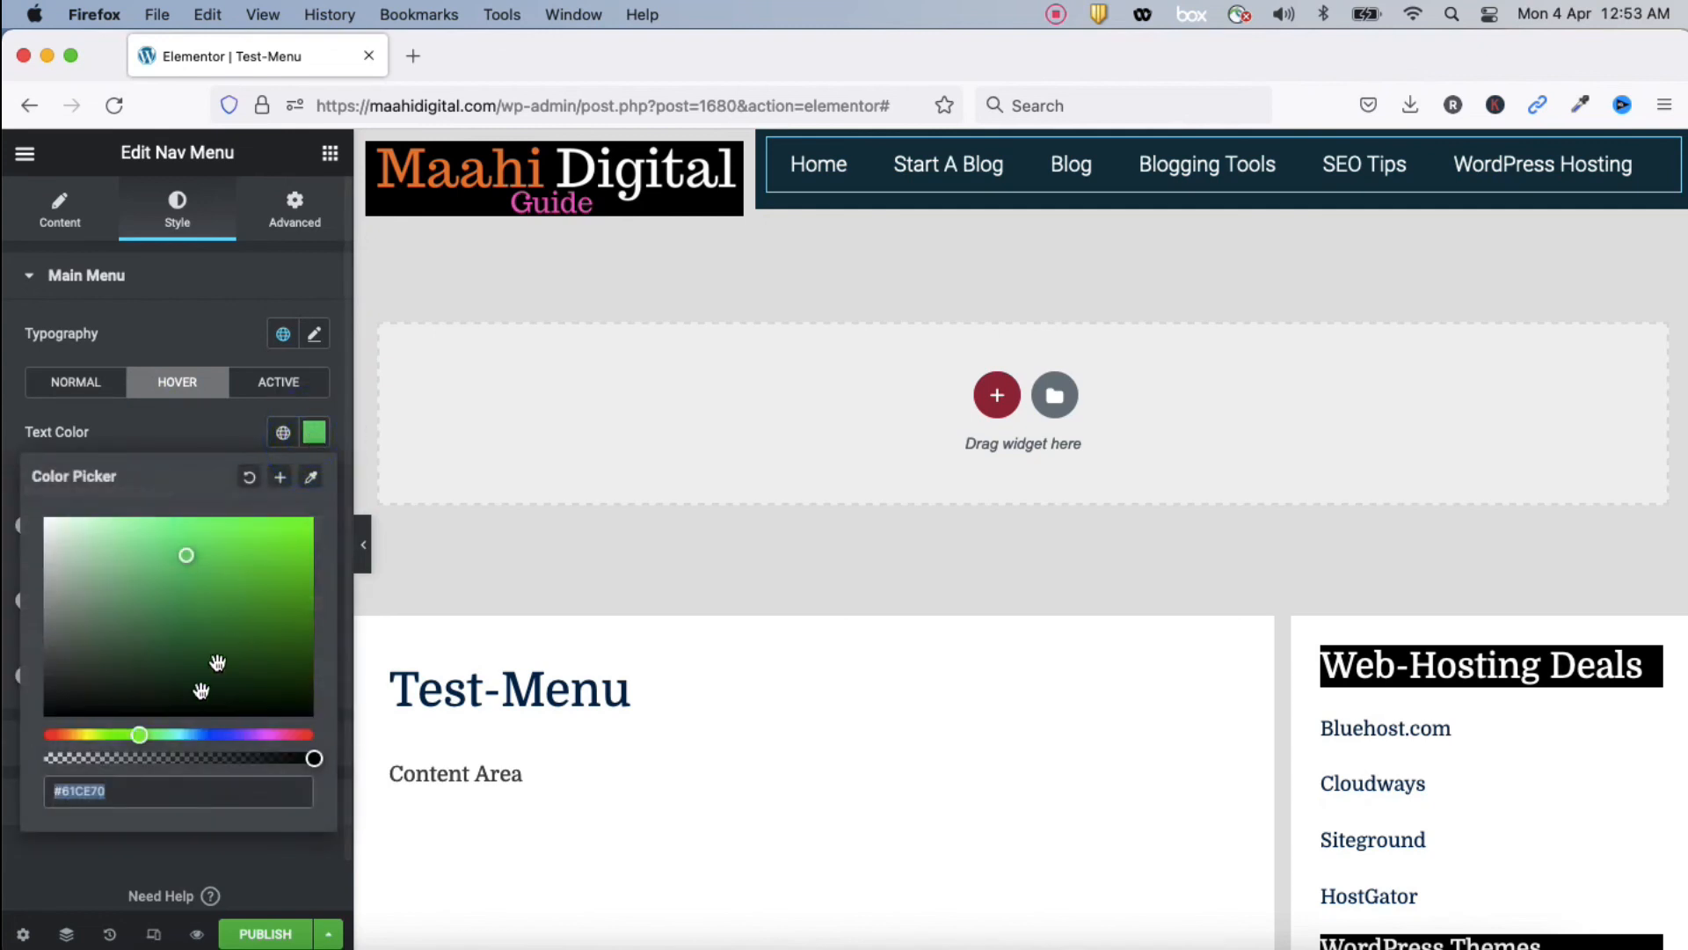
pyautogui.click(217, 735)
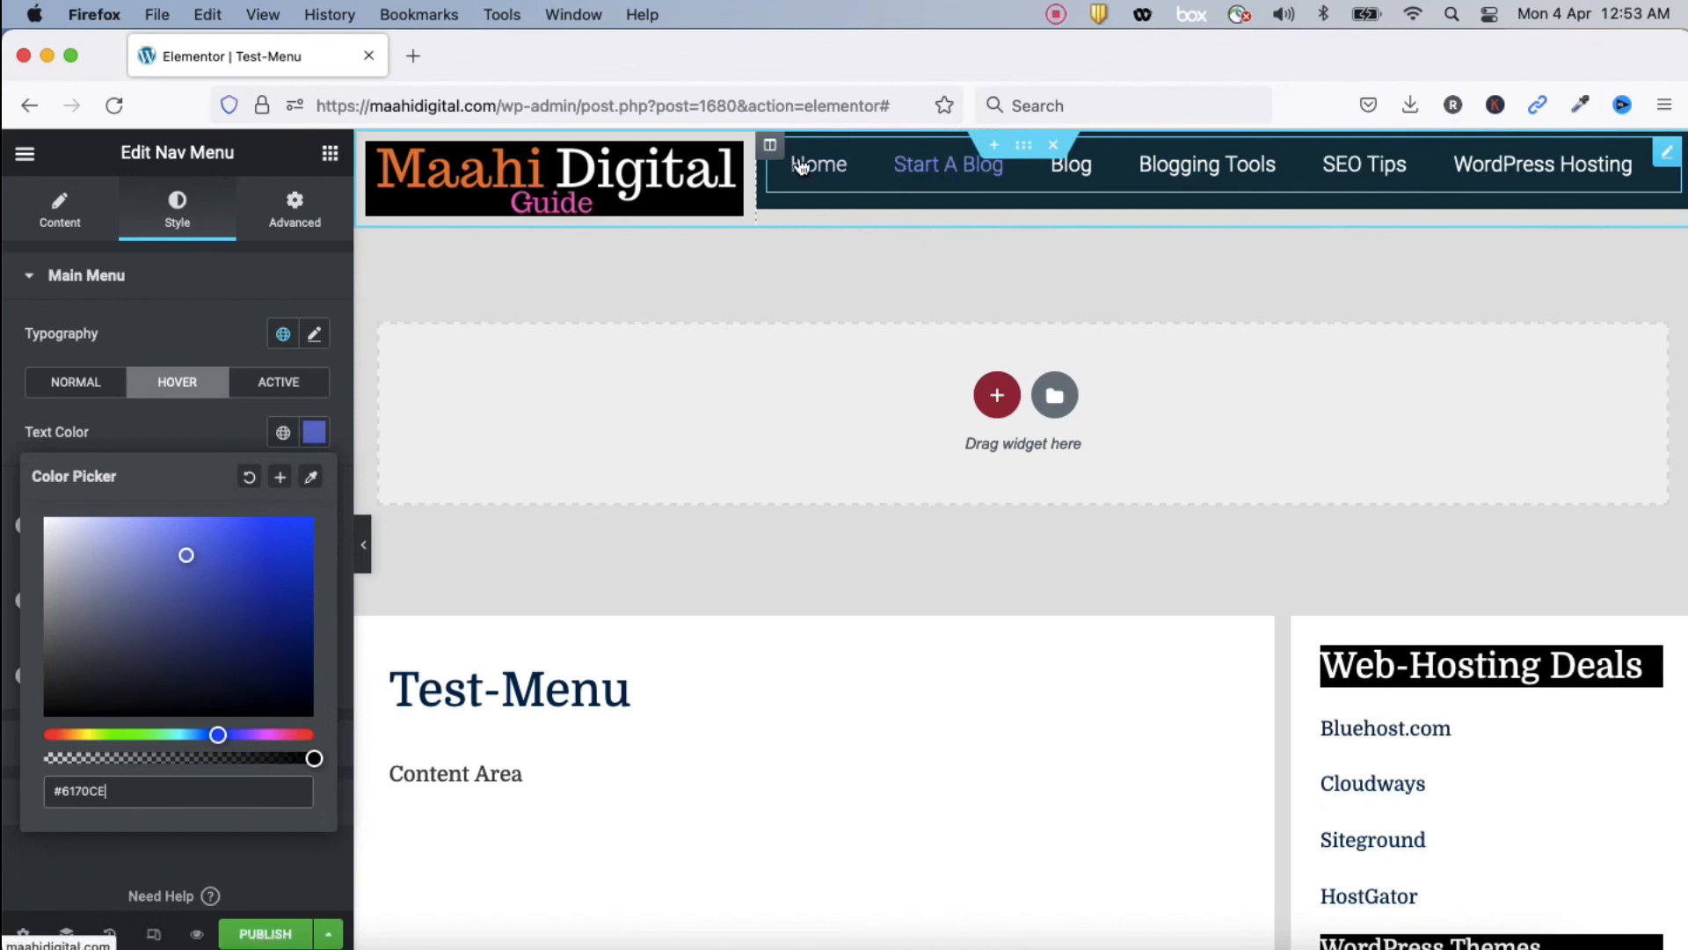
pyautogui.click(241, 275)
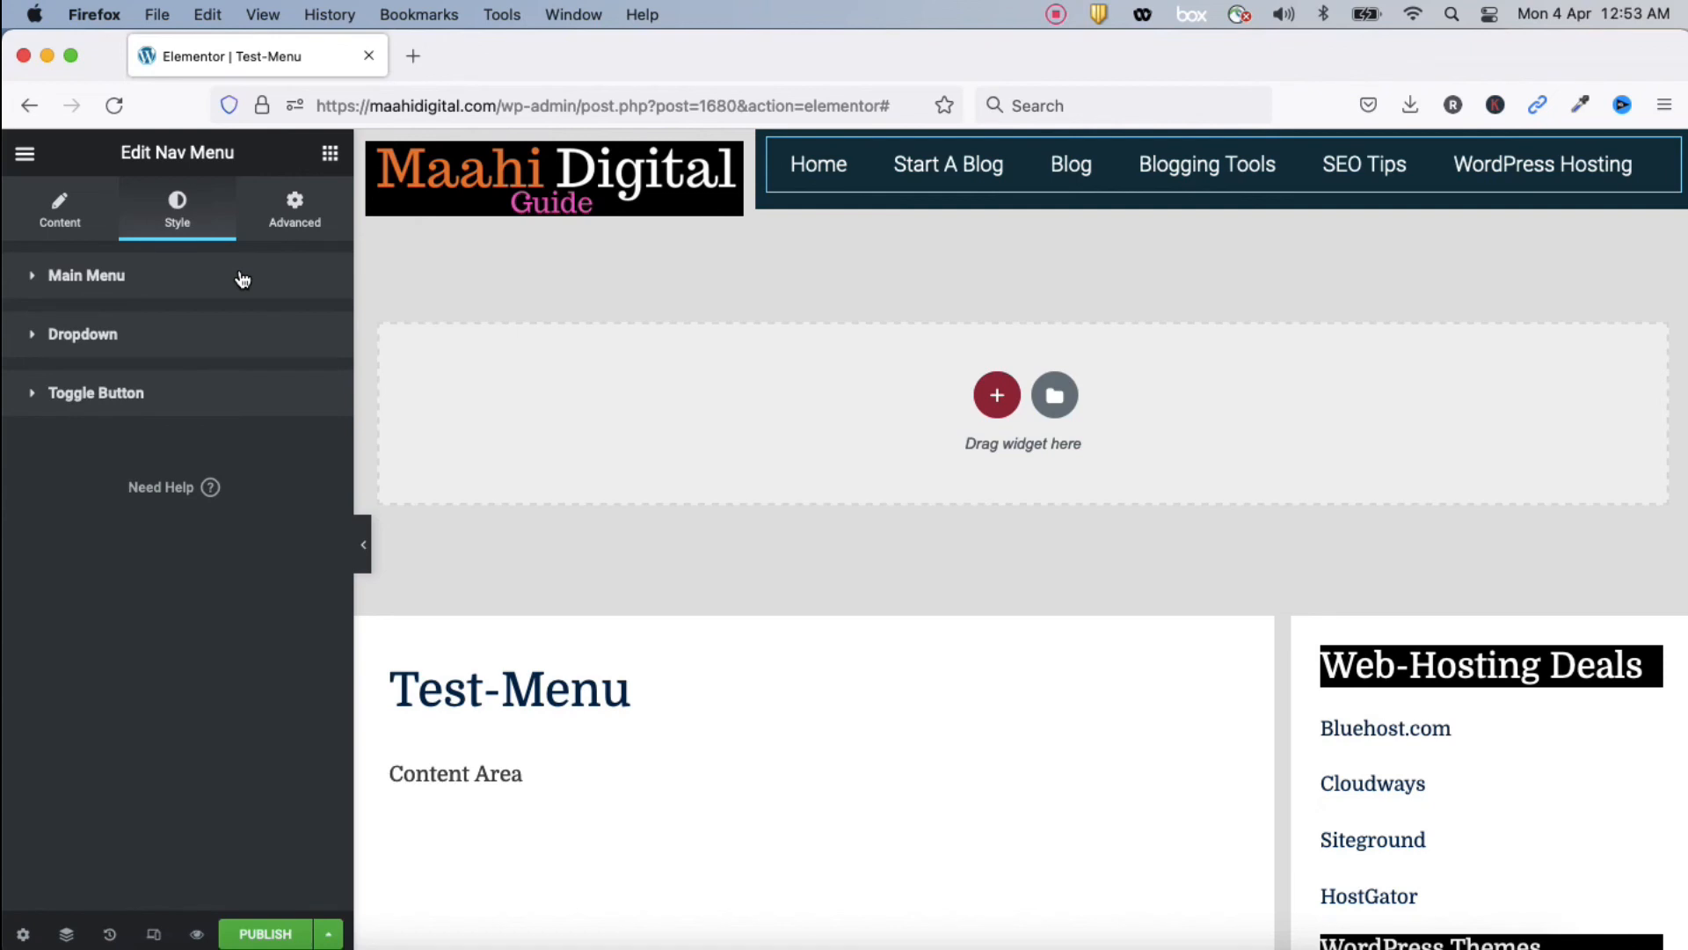
# Unlink the site logo column's margin values and set its top margin to -12 px
pyautogui.click(686, 185)
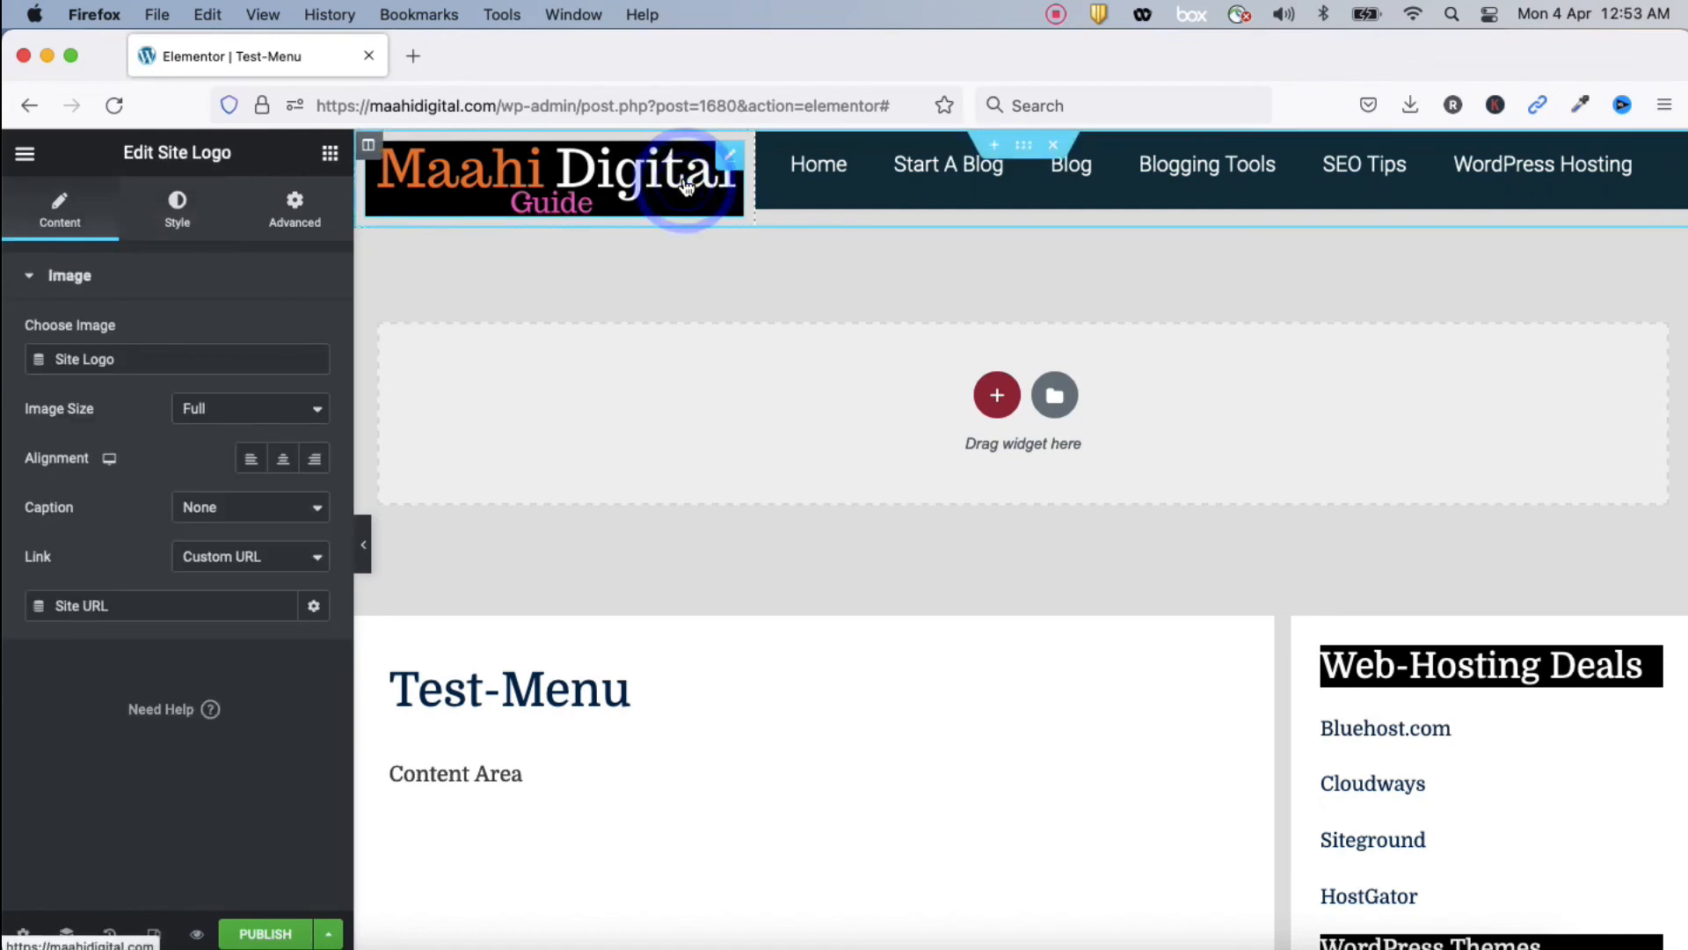
pyautogui.click(729, 157)
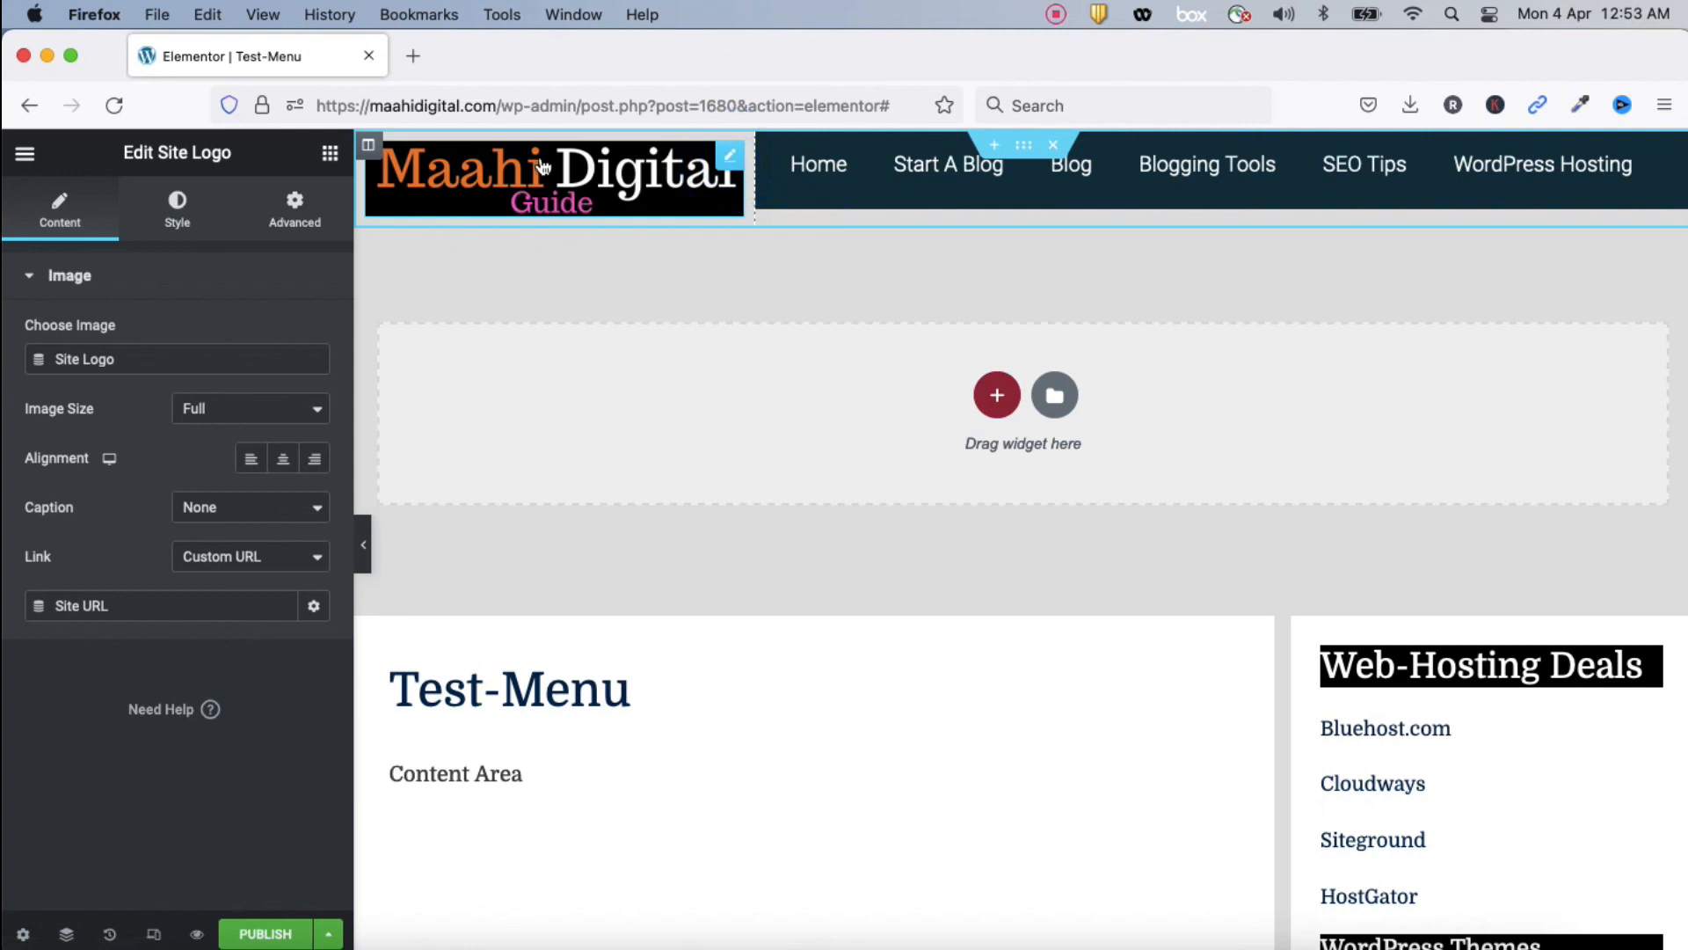
pyautogui.click(369, 146)
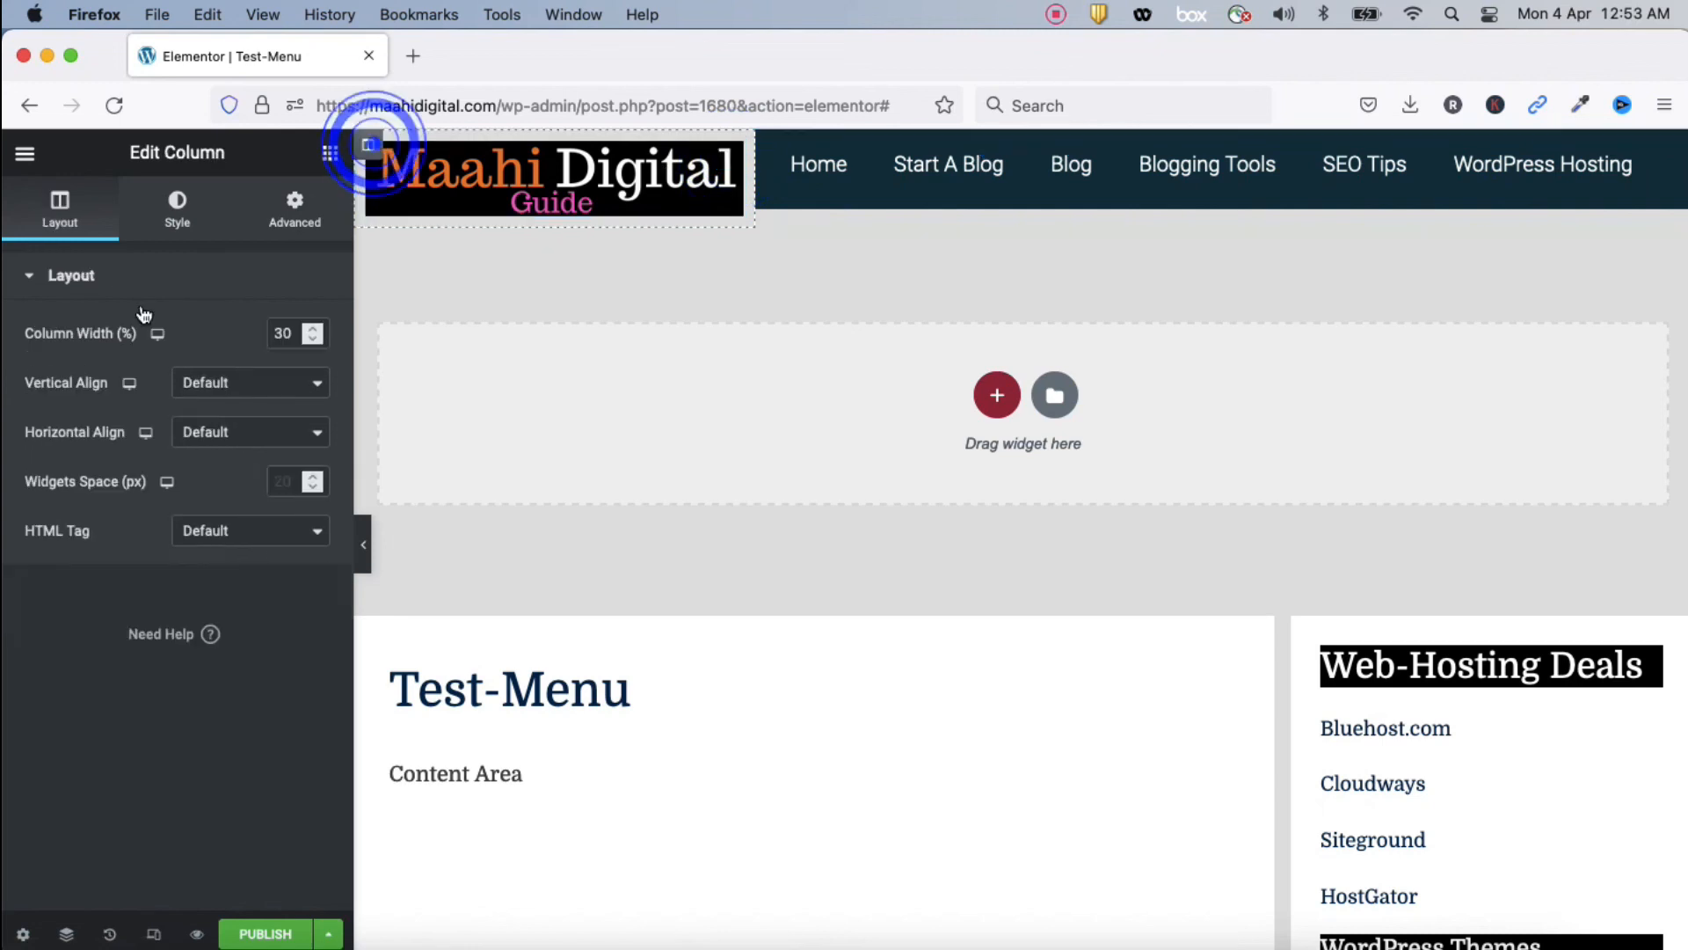
pyautogui.click(175, 222)
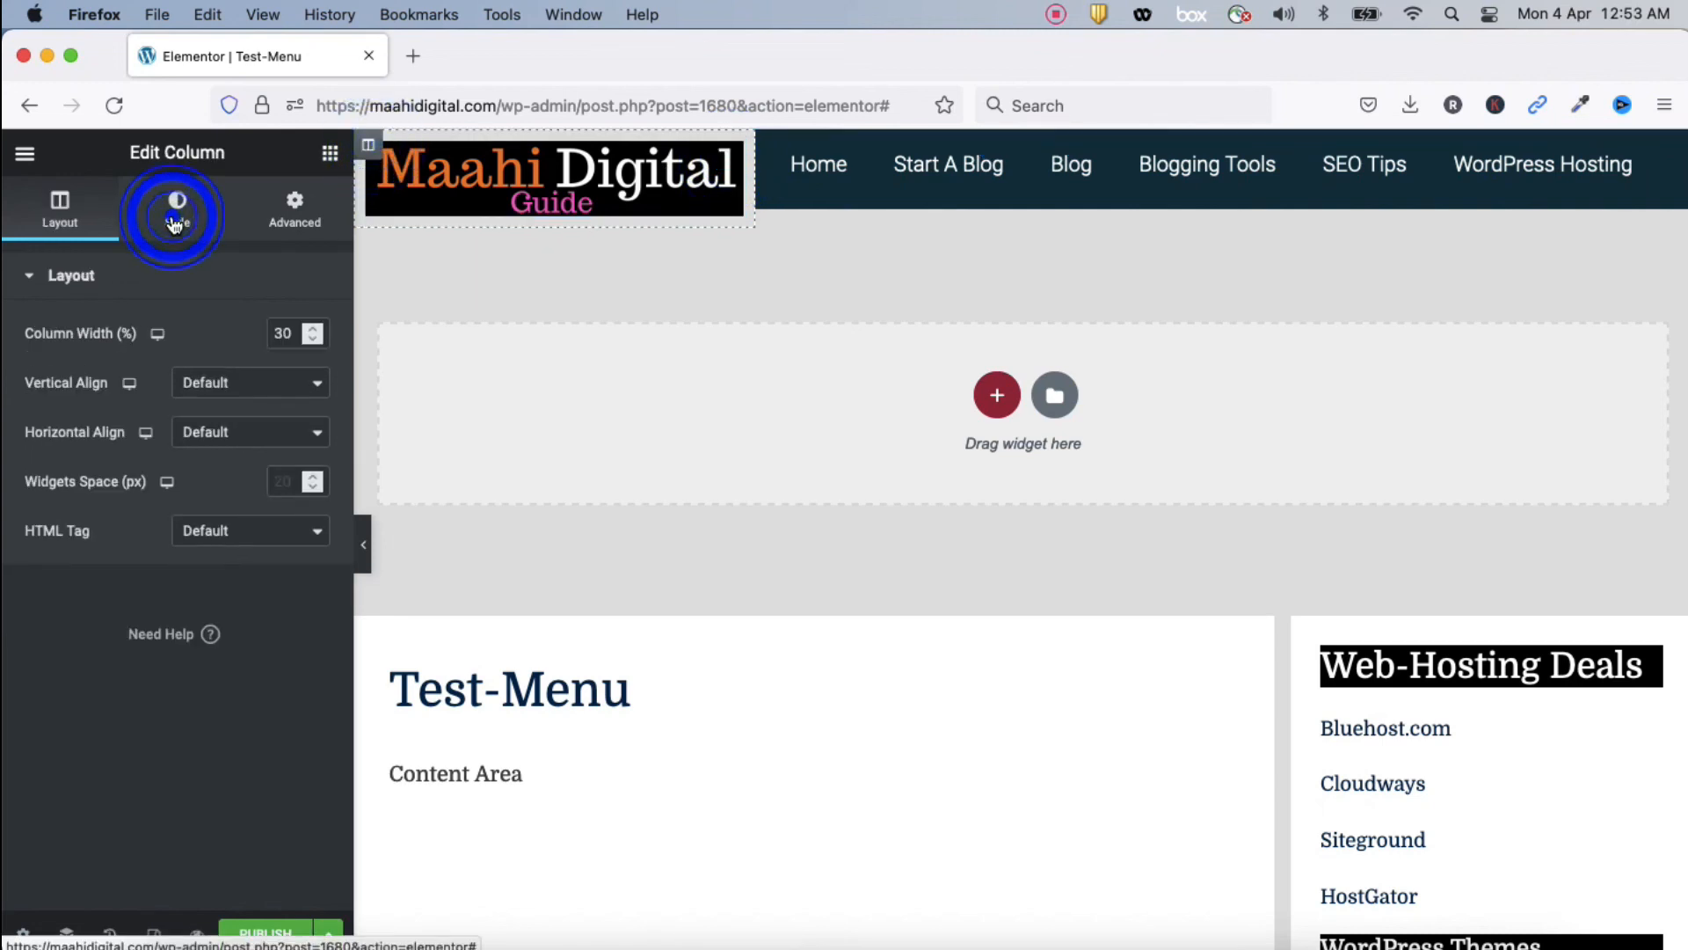
pyautogui.click(294, 209)
pyautogui.click(301, 362)
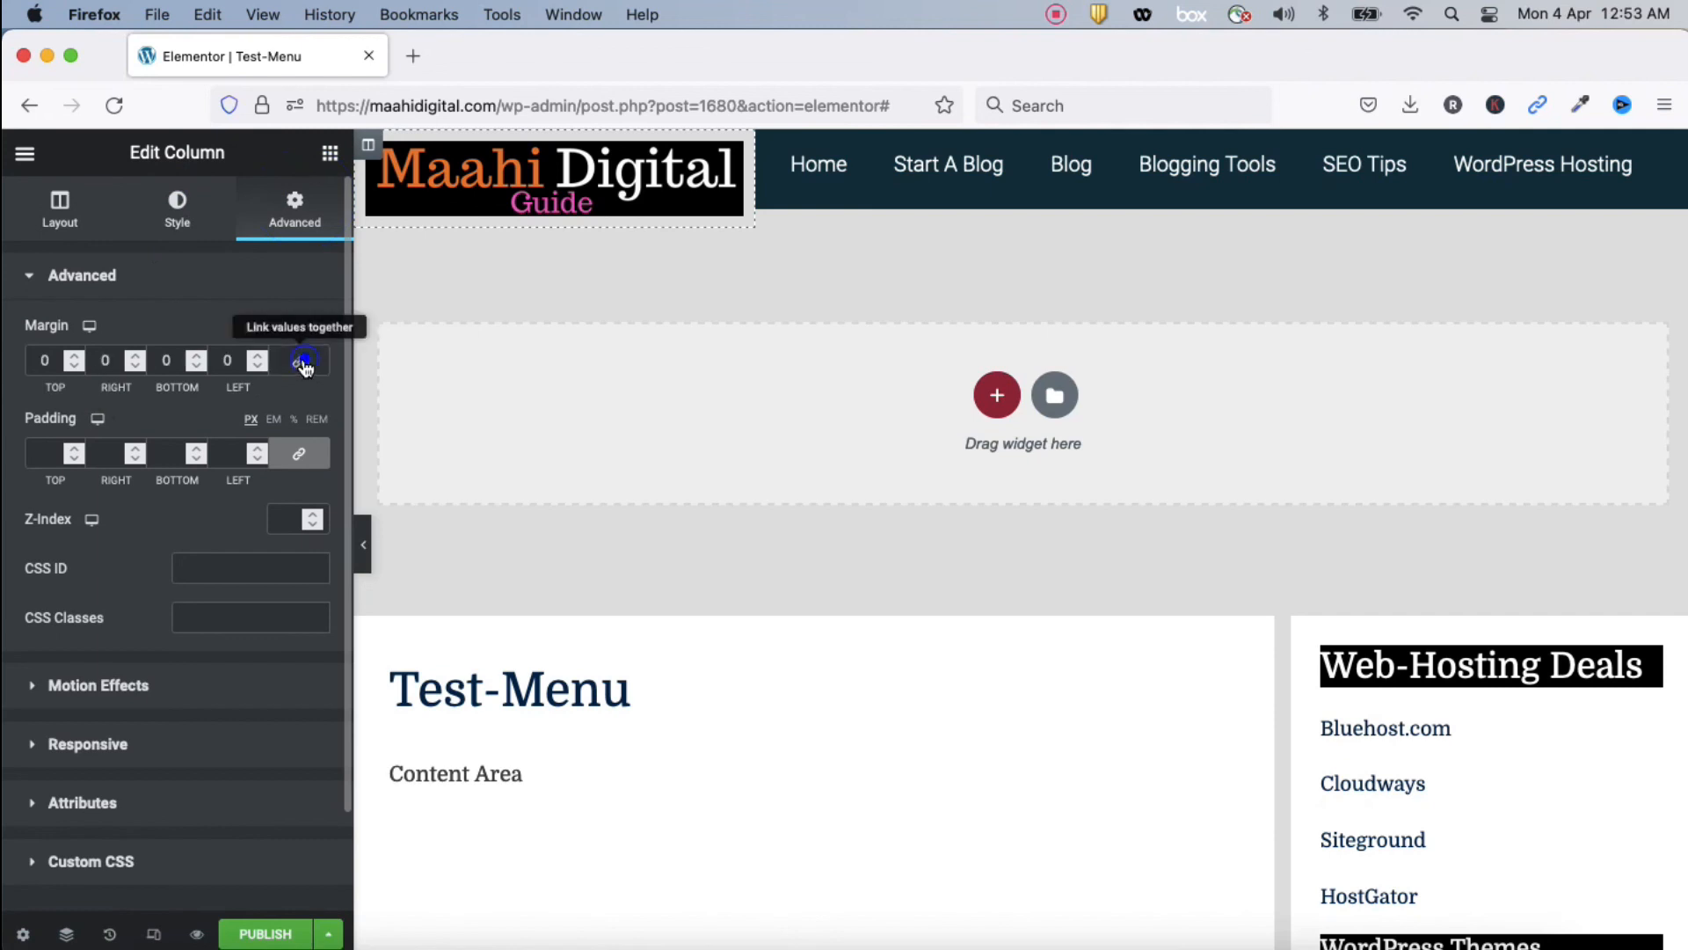
pyautogui.click(76, 367)
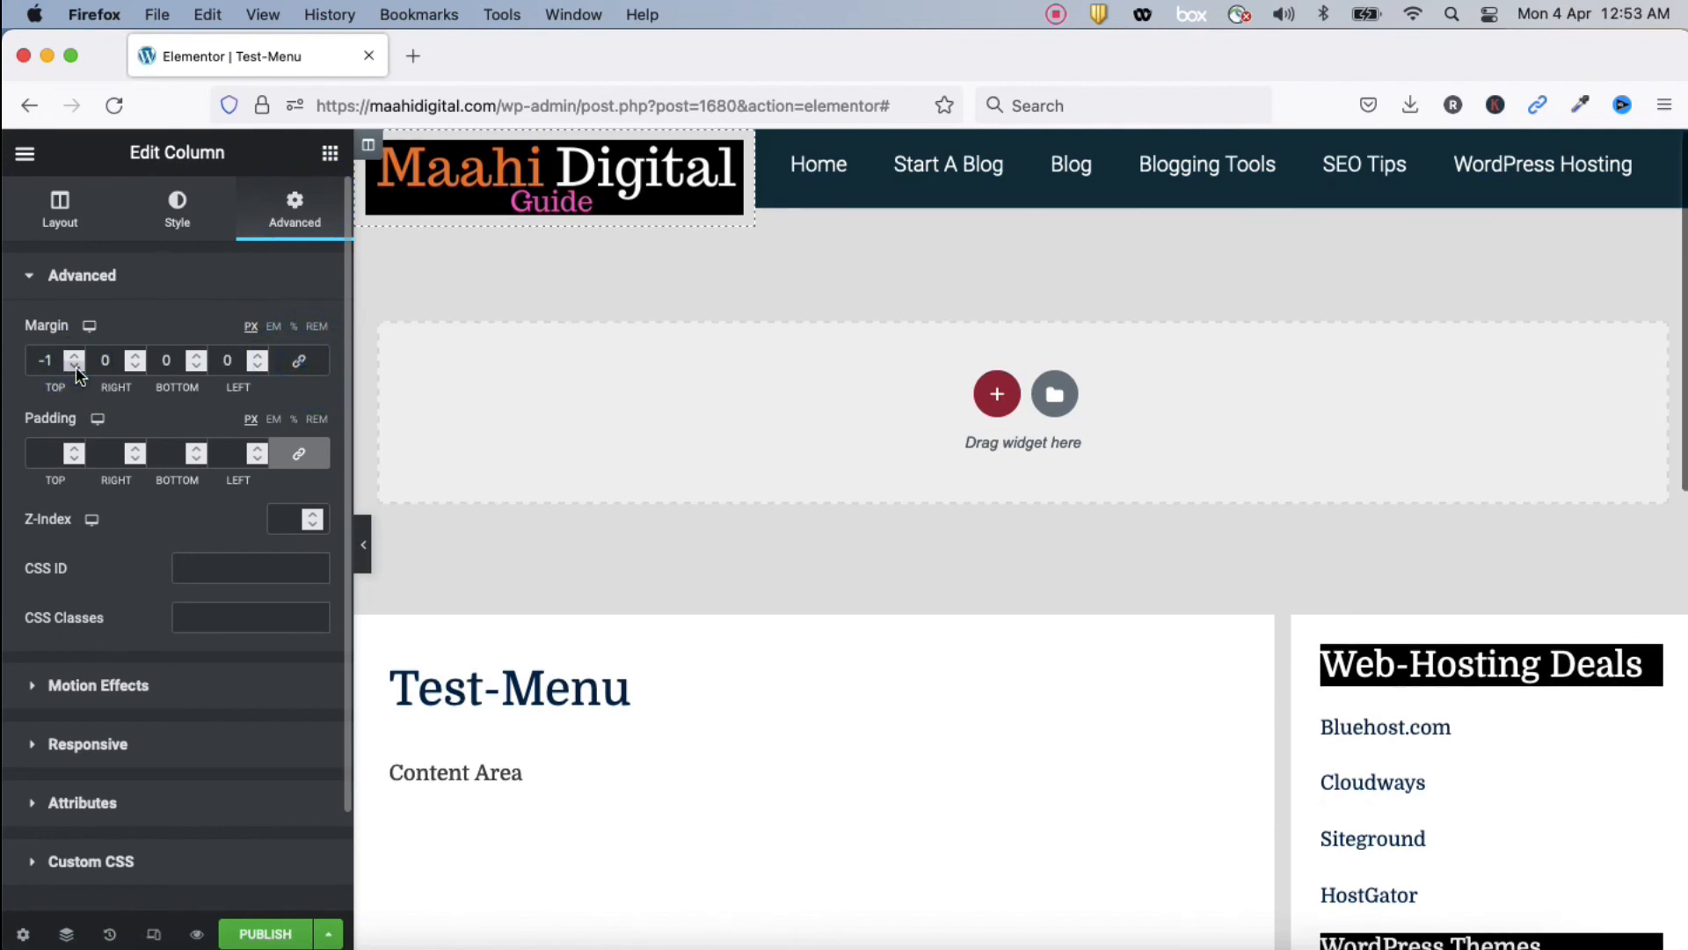
pyautogui.click(76, 370)
pyautogui.click(75, 369)
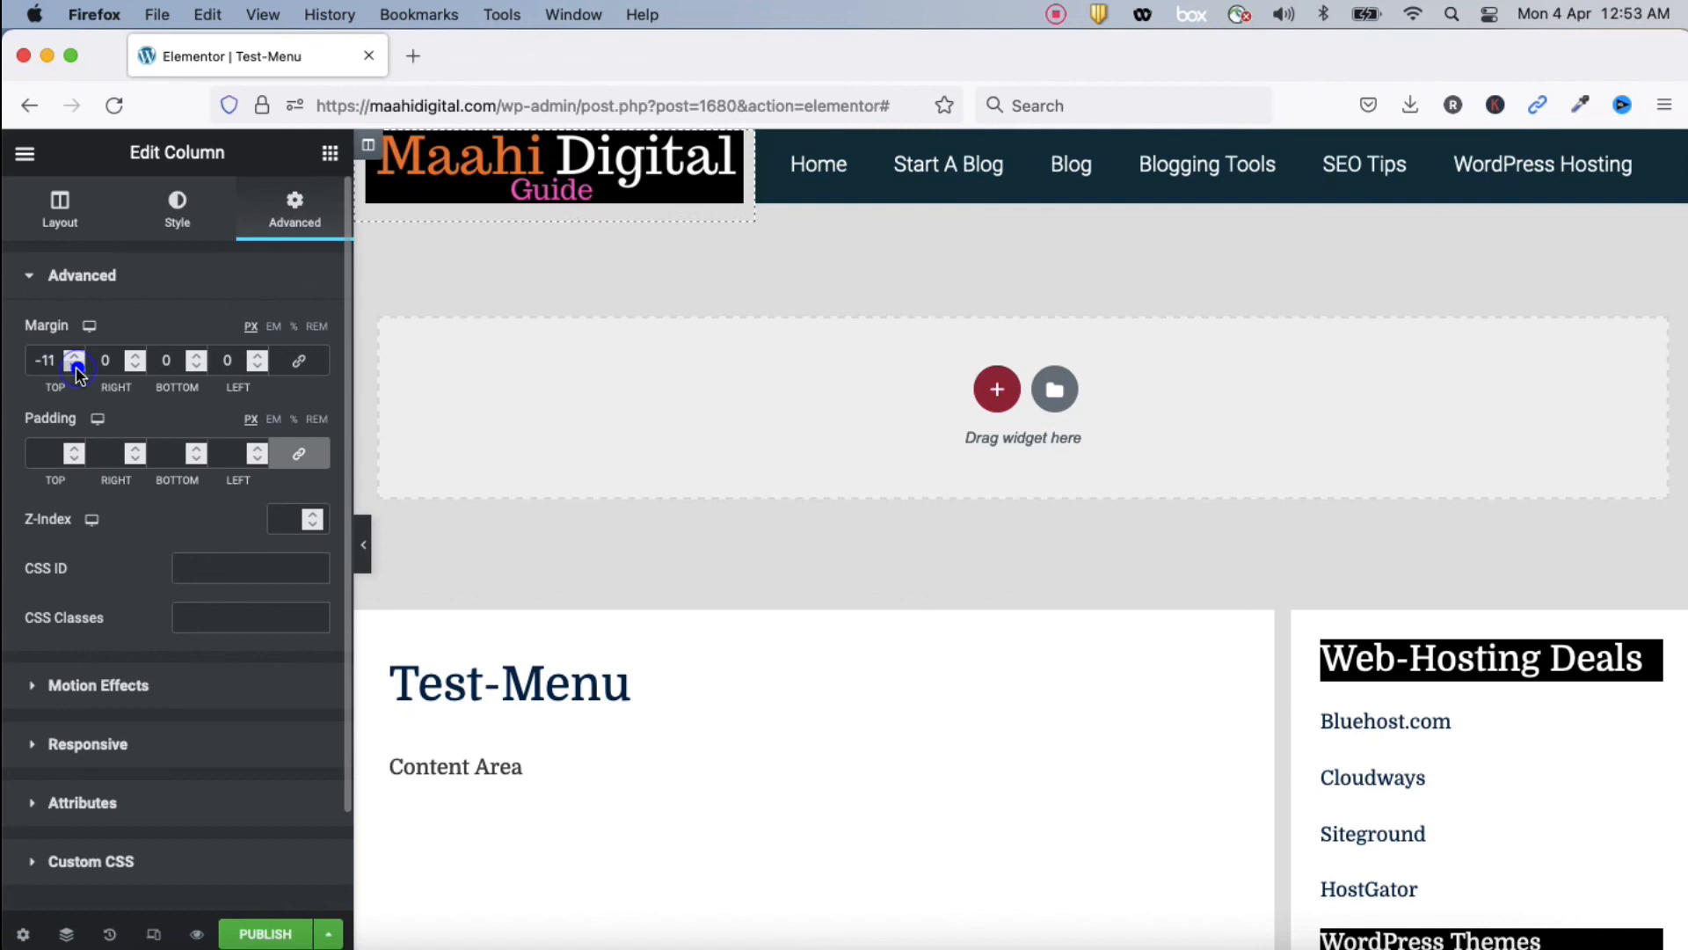
pyautogui.click(76, 369)
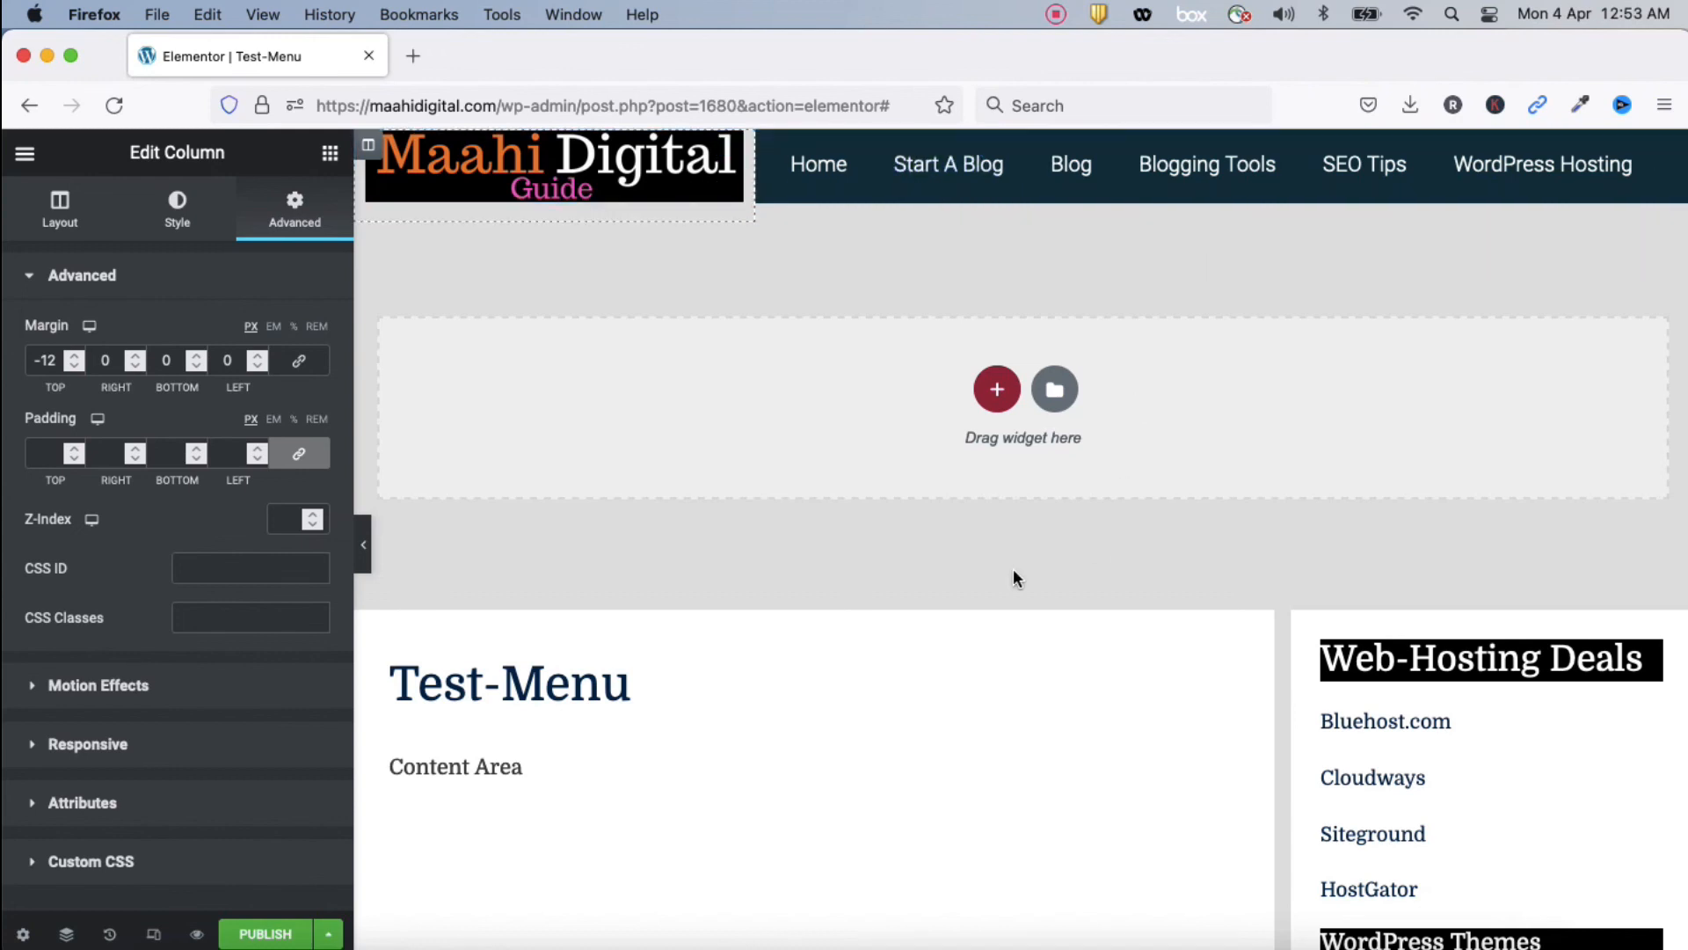
# Publish the header template and open its preview in a new tab
pyautogui.click(291, 937)
pyautogui.click(330, 932)
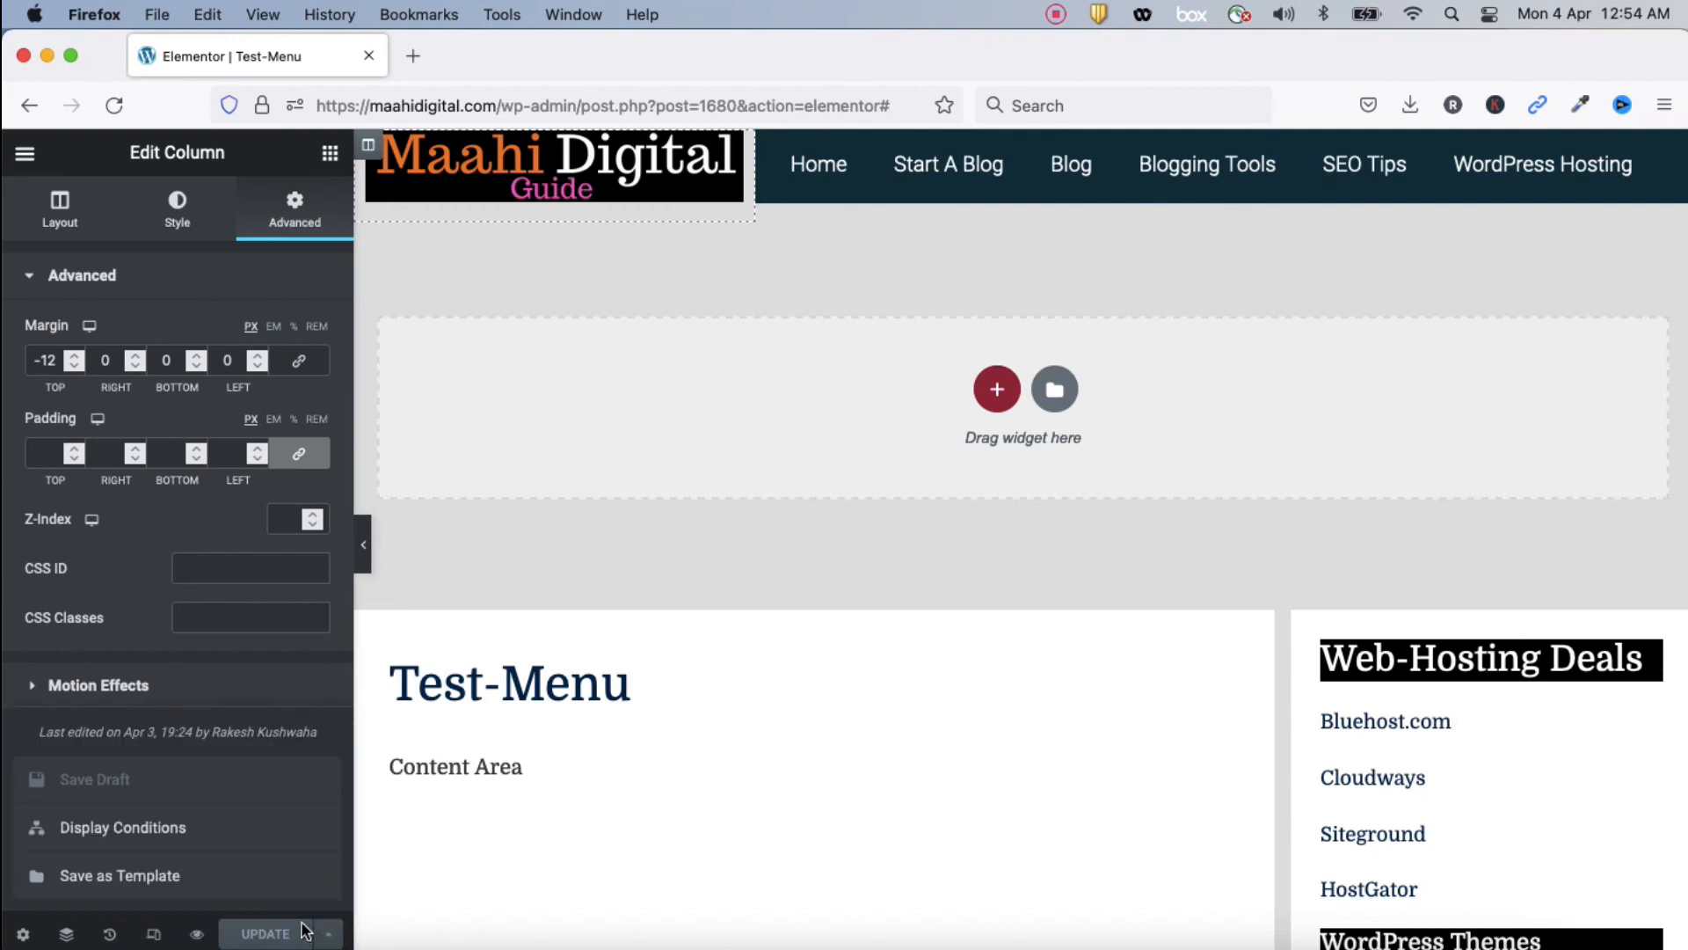
pyautogui.click(196, 938)
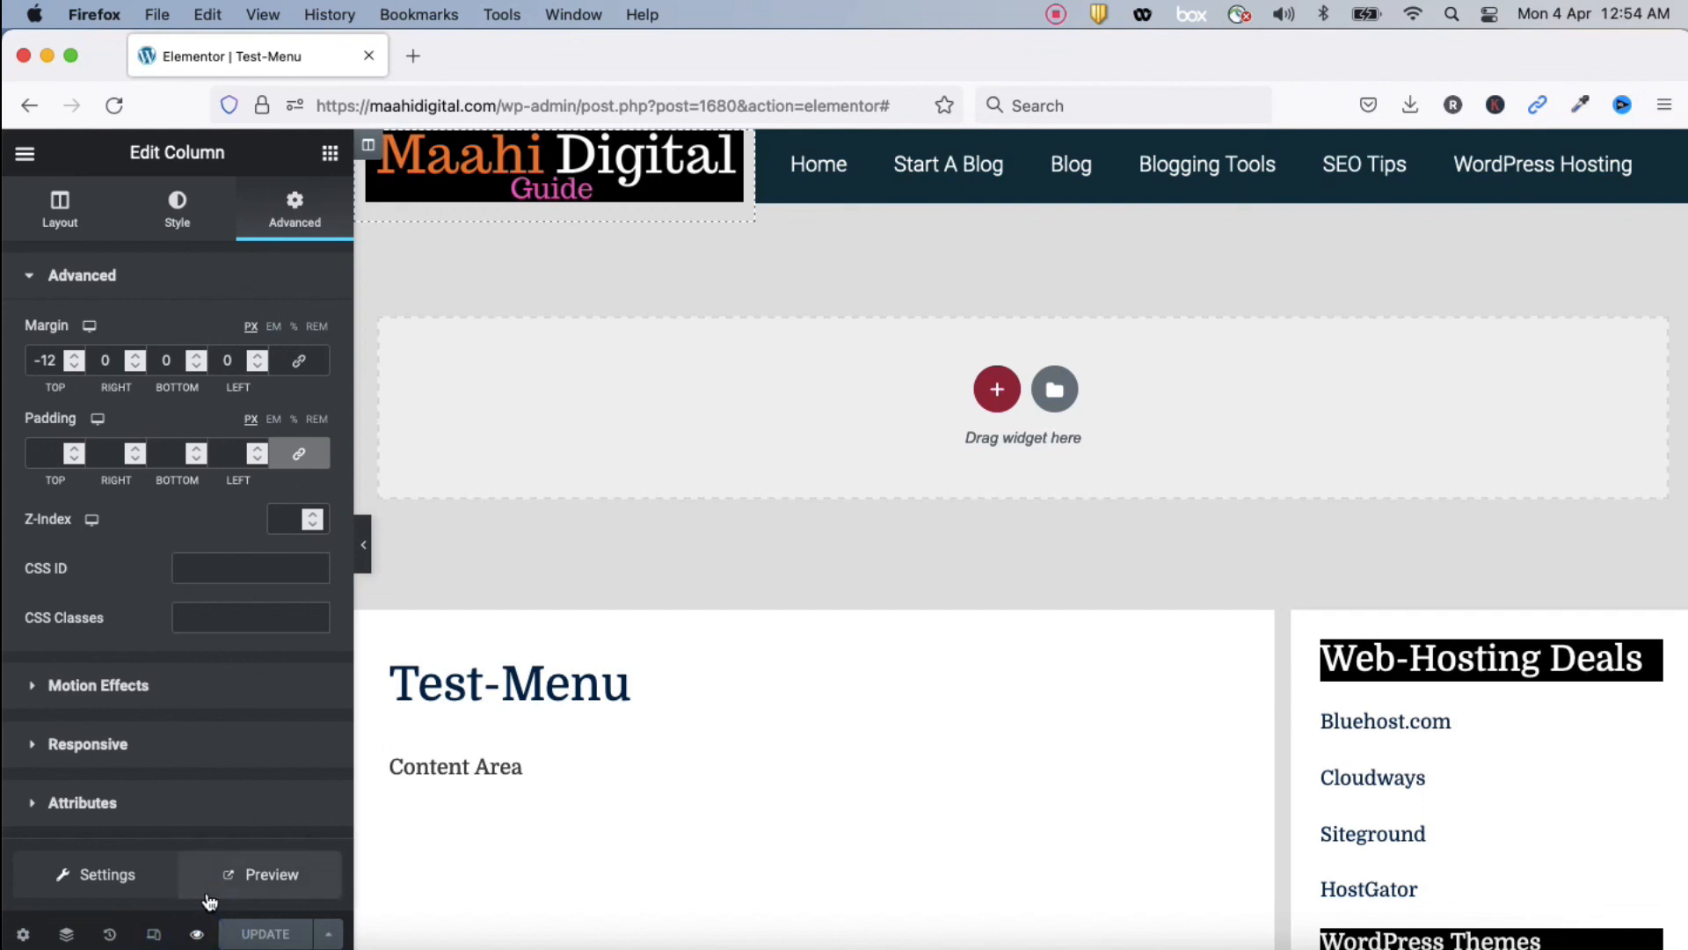
pyautogui.click(280, 869)
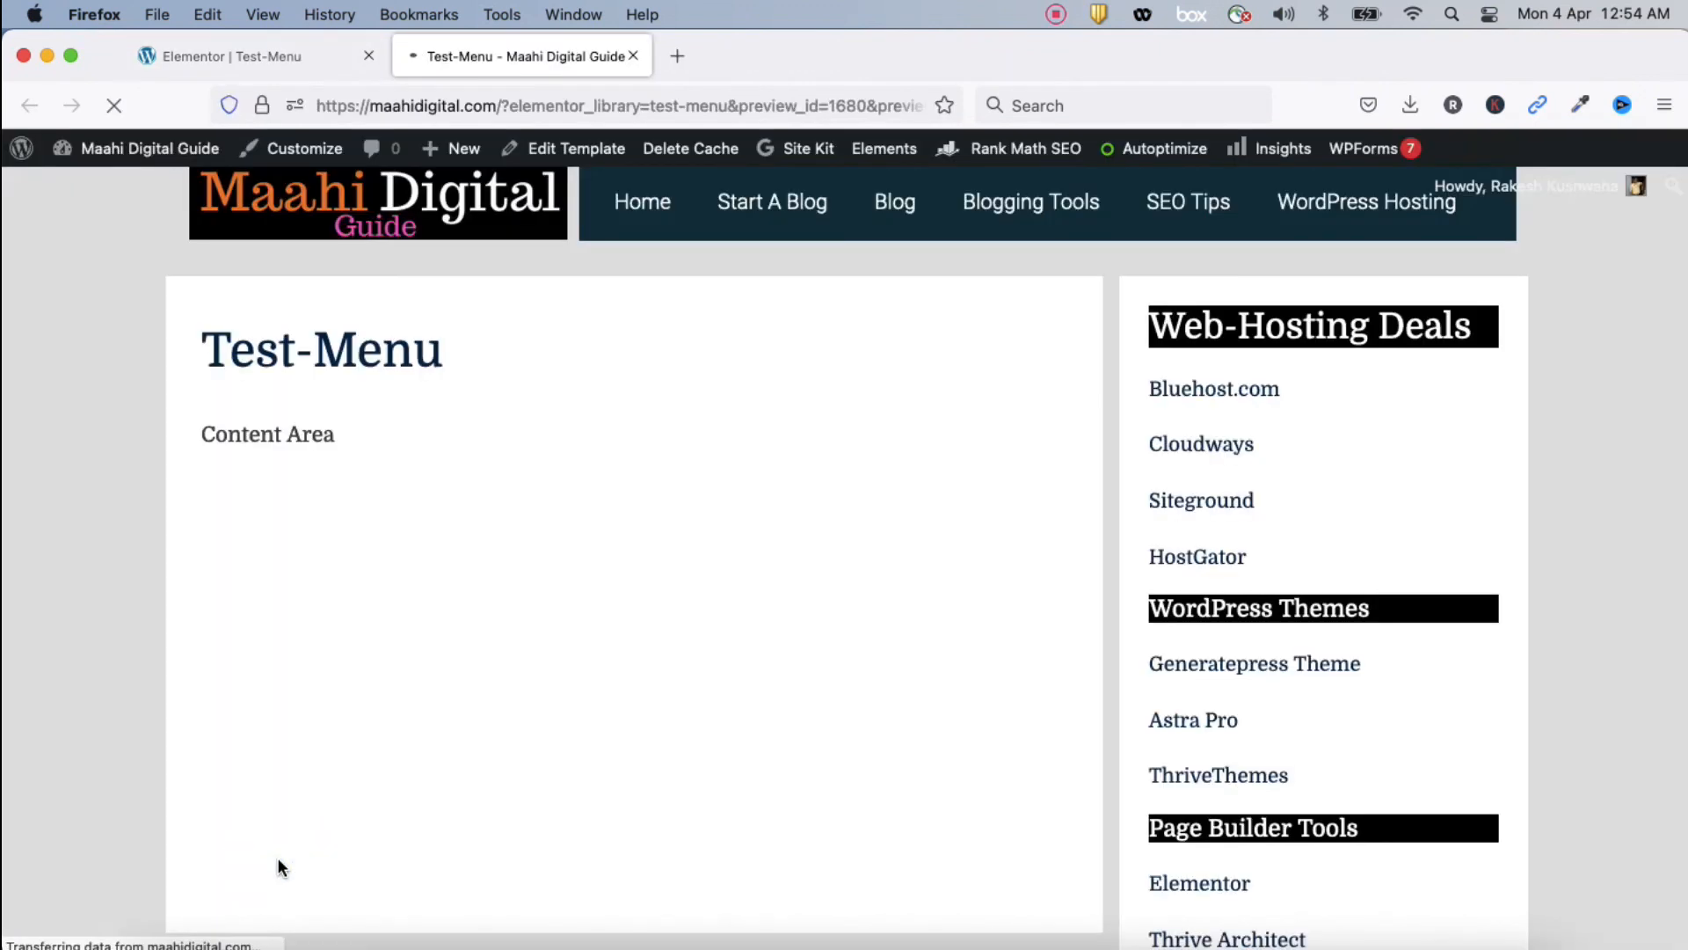